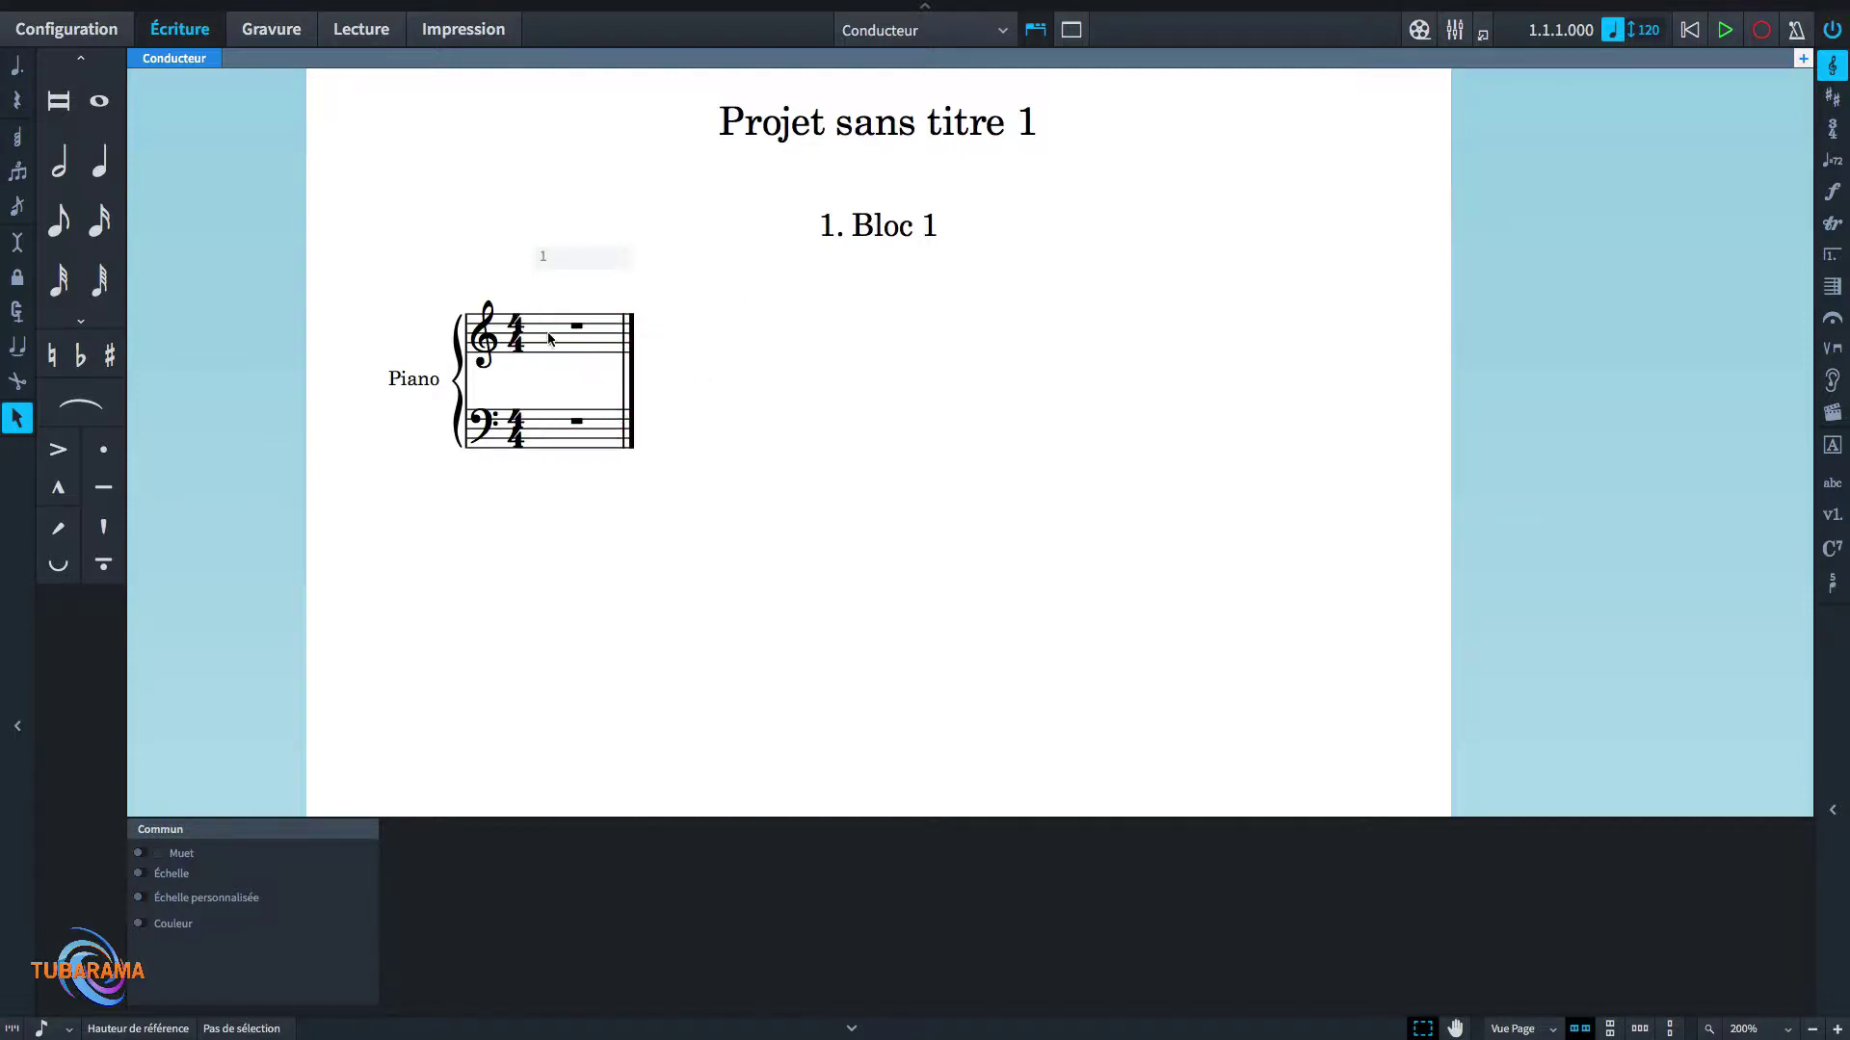
- Enter quarter notes C4, D4, E4 and F4 in bar 1 of the piano's treble staff
left_click(528, 382)
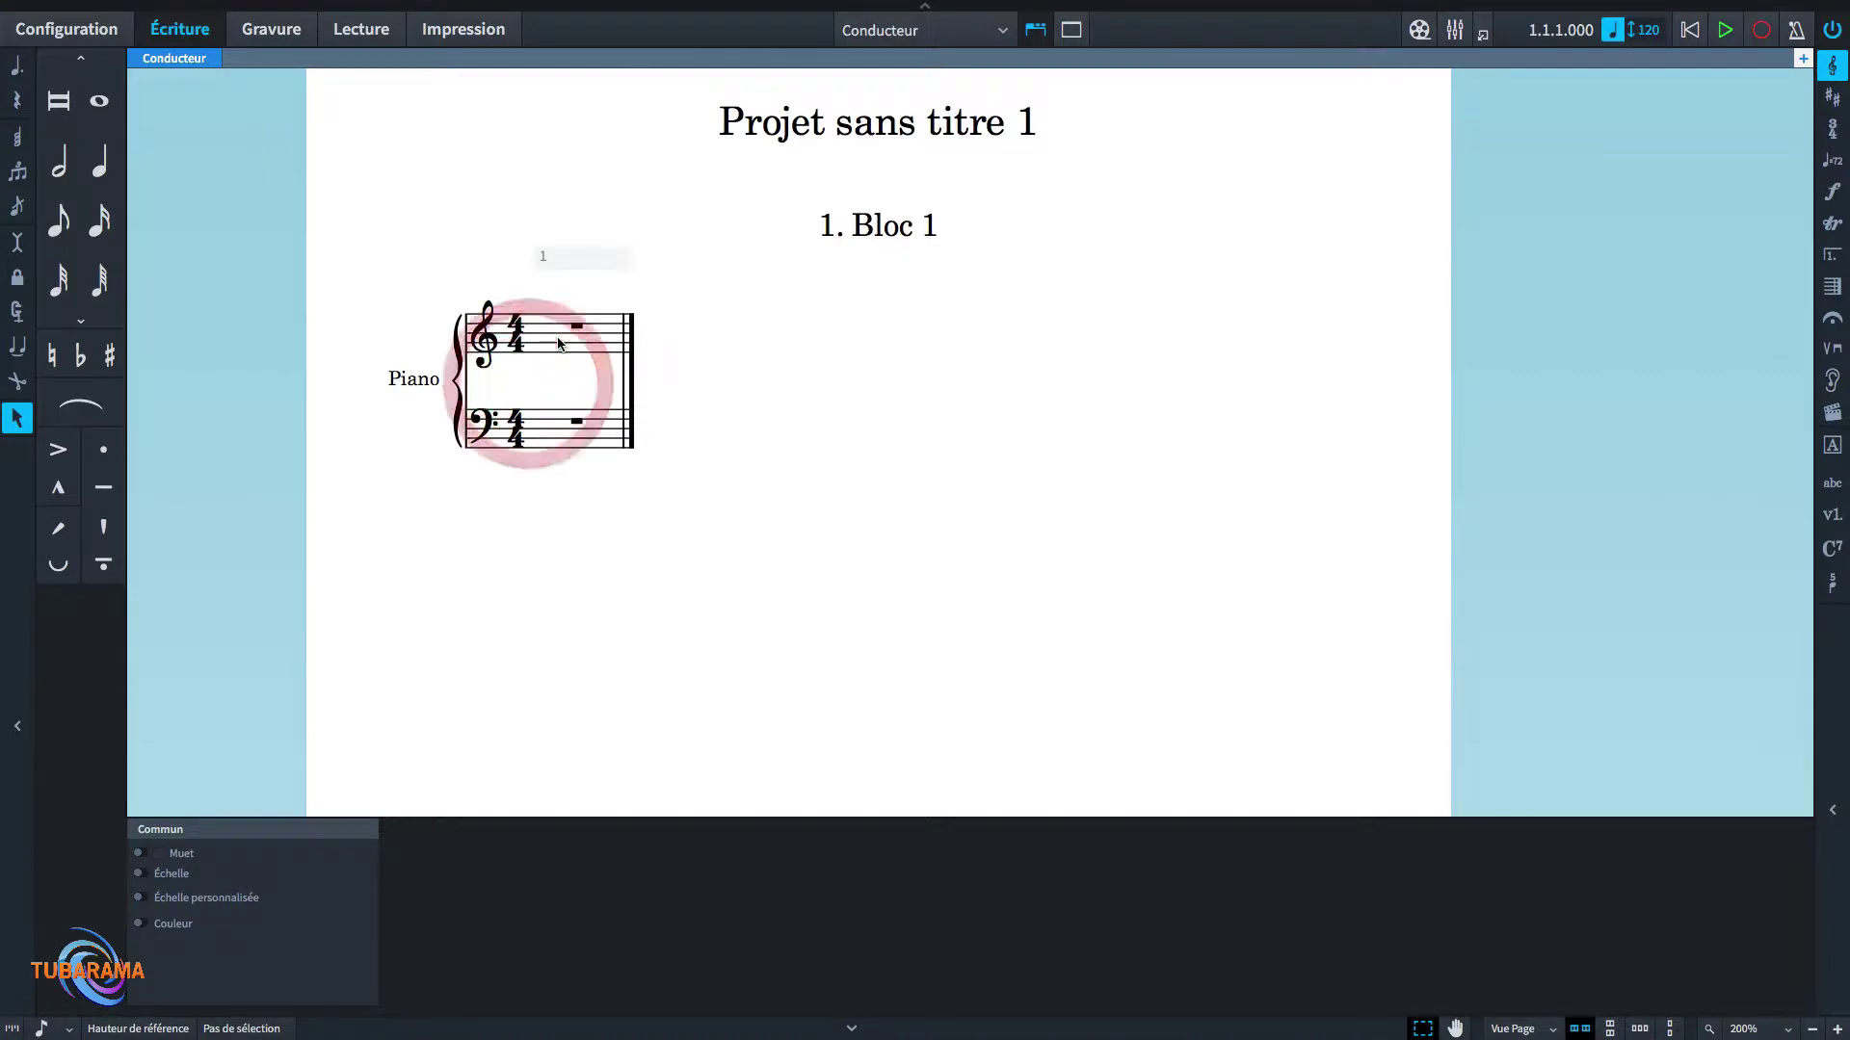
left_click(577, 331)
key("Return")
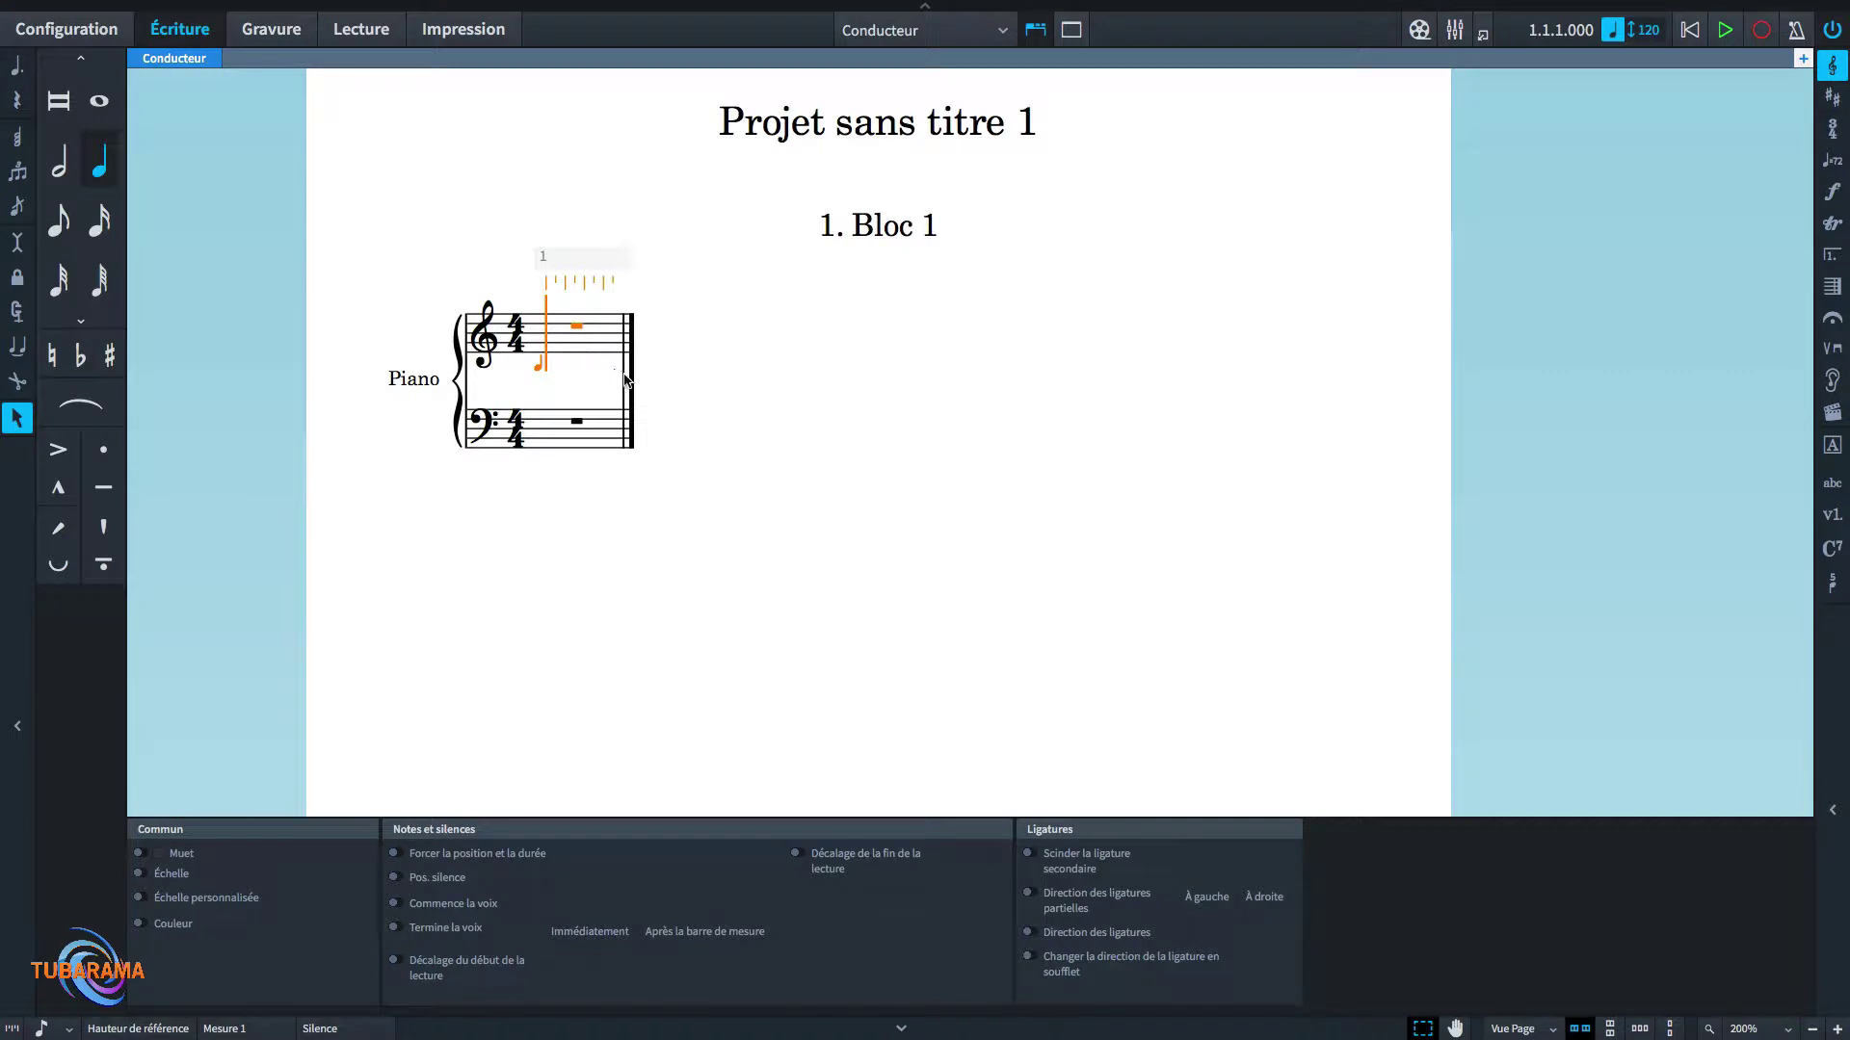
key("4")
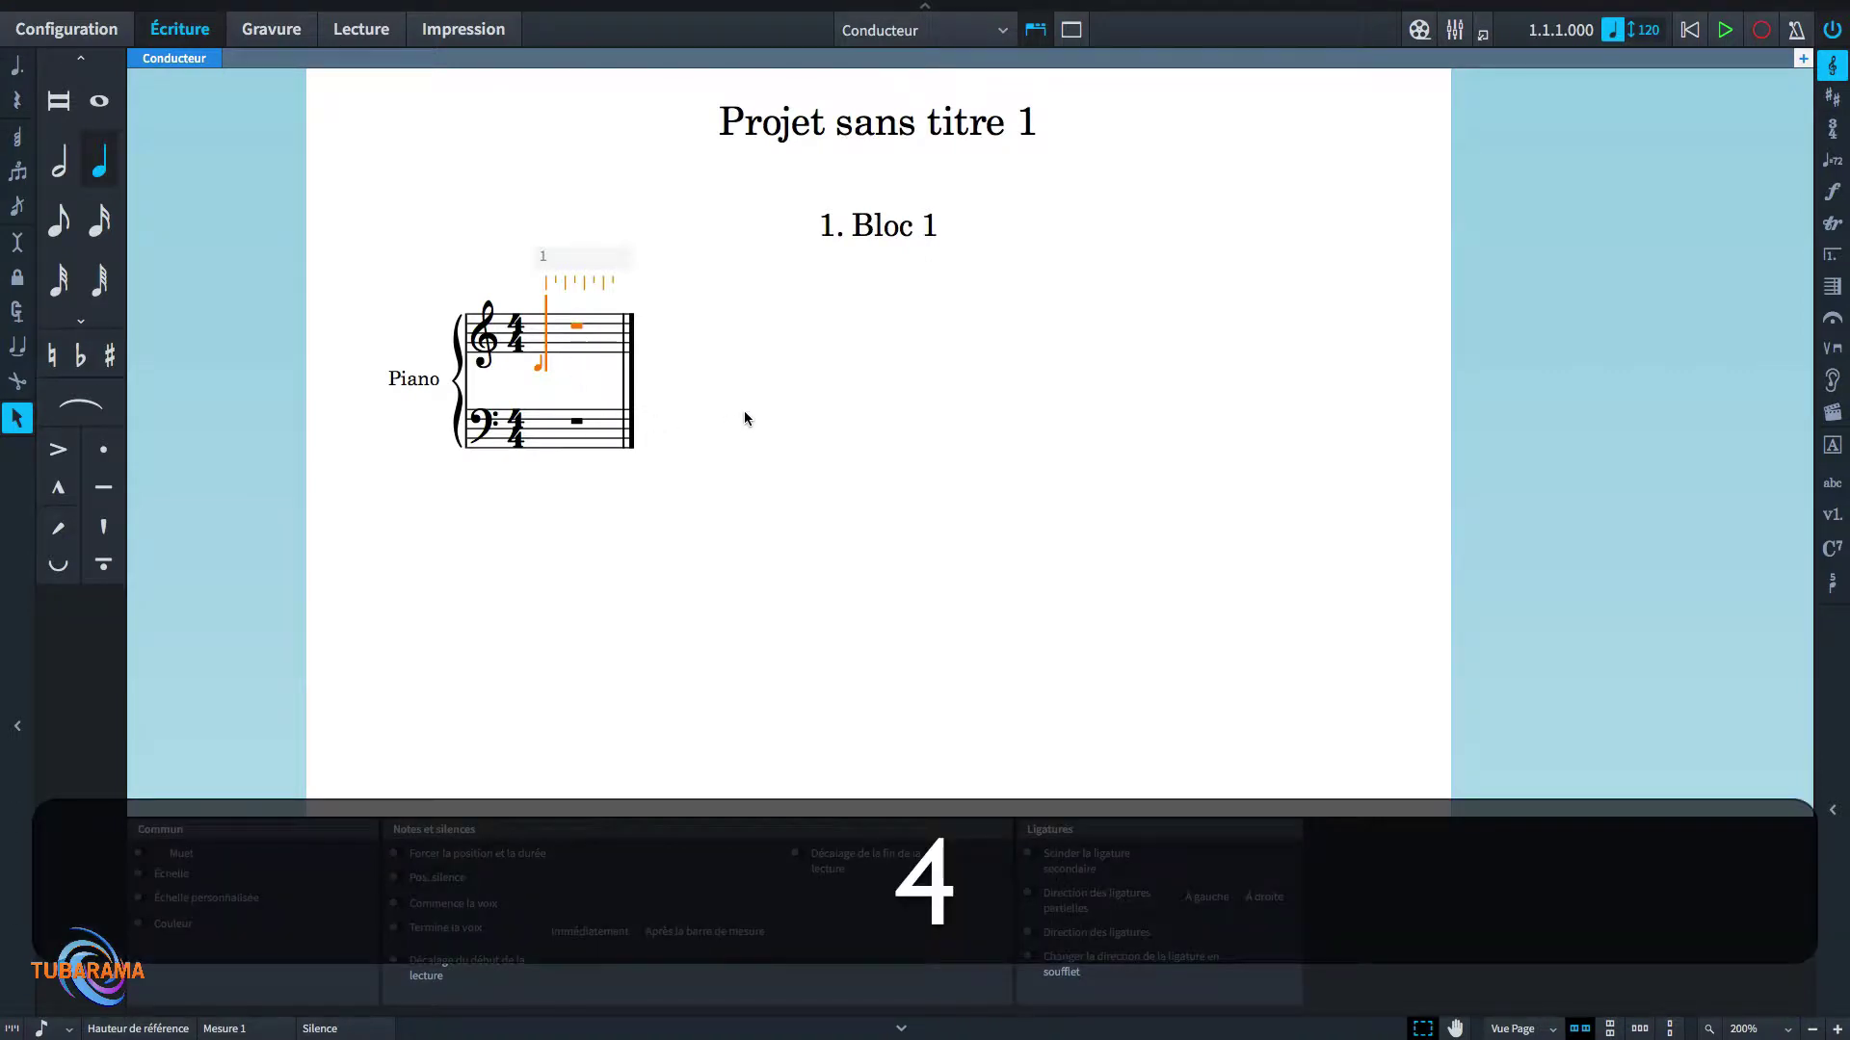
key("c")
key("alt+super+Down")
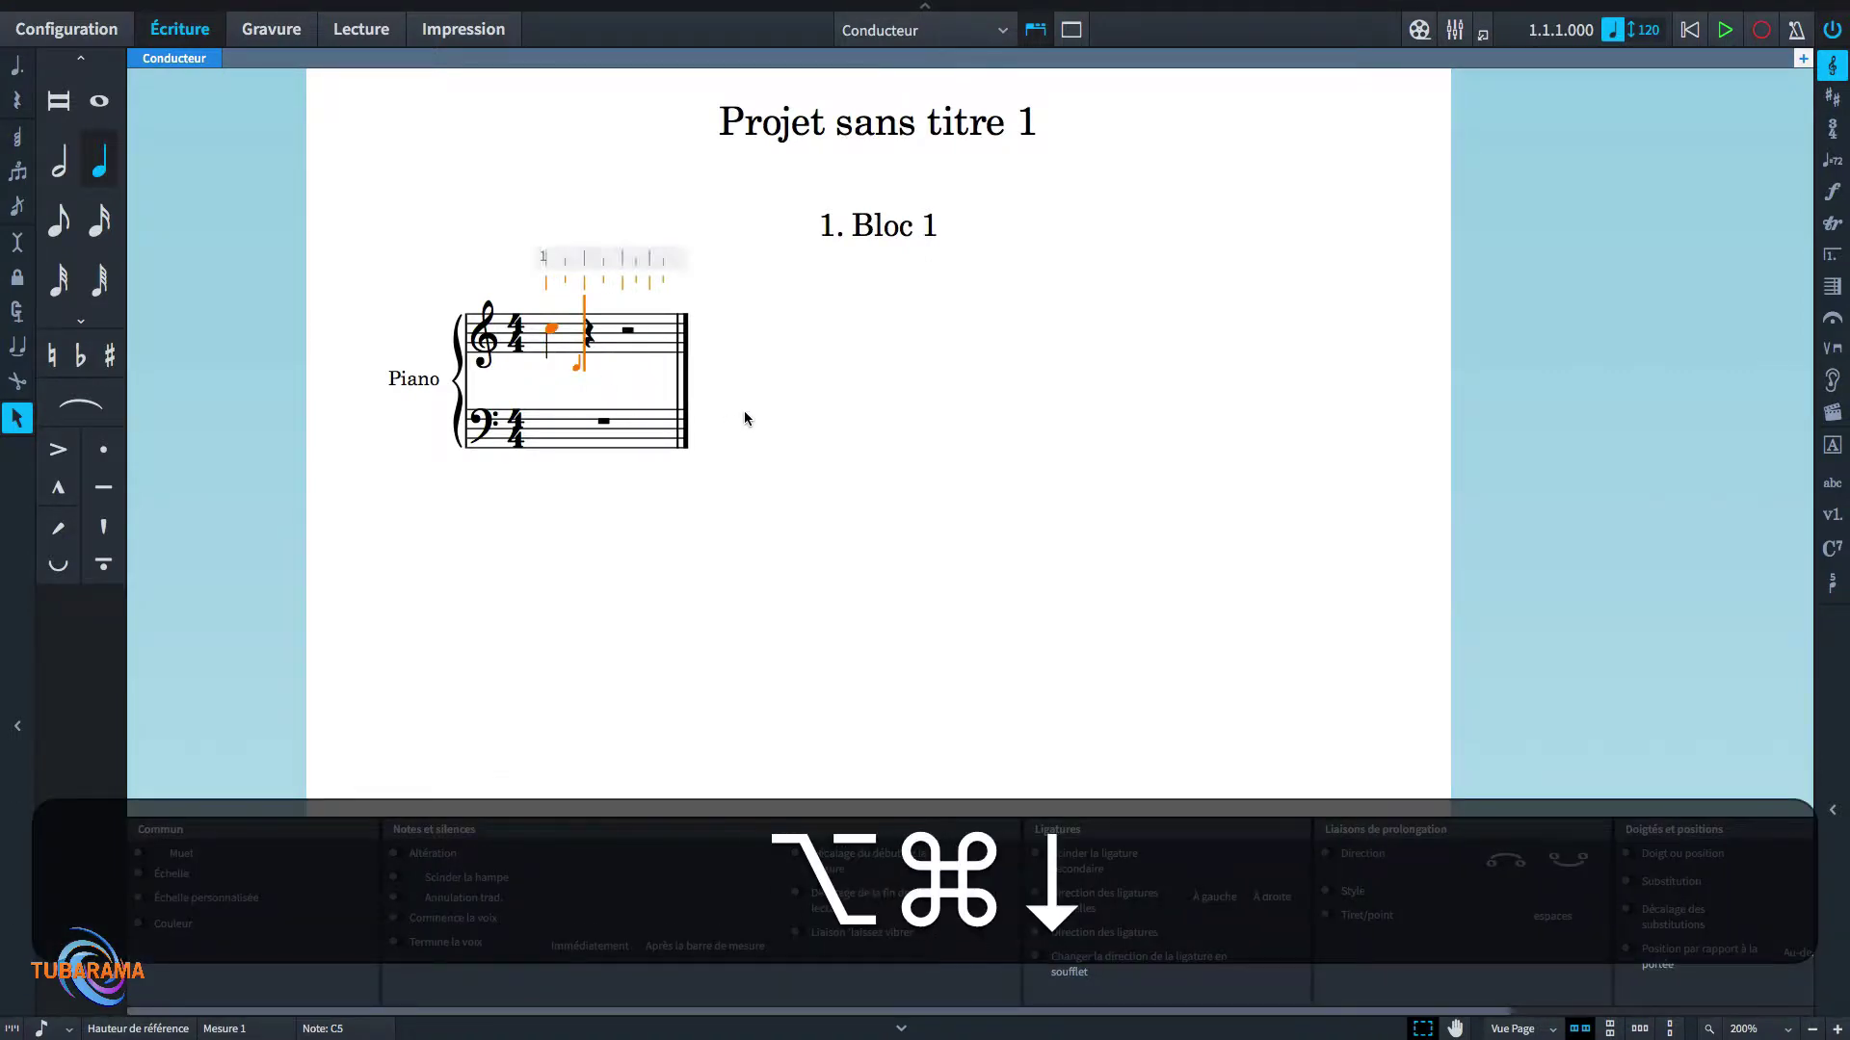
key("alt+super+d")
key("e")
key("f")
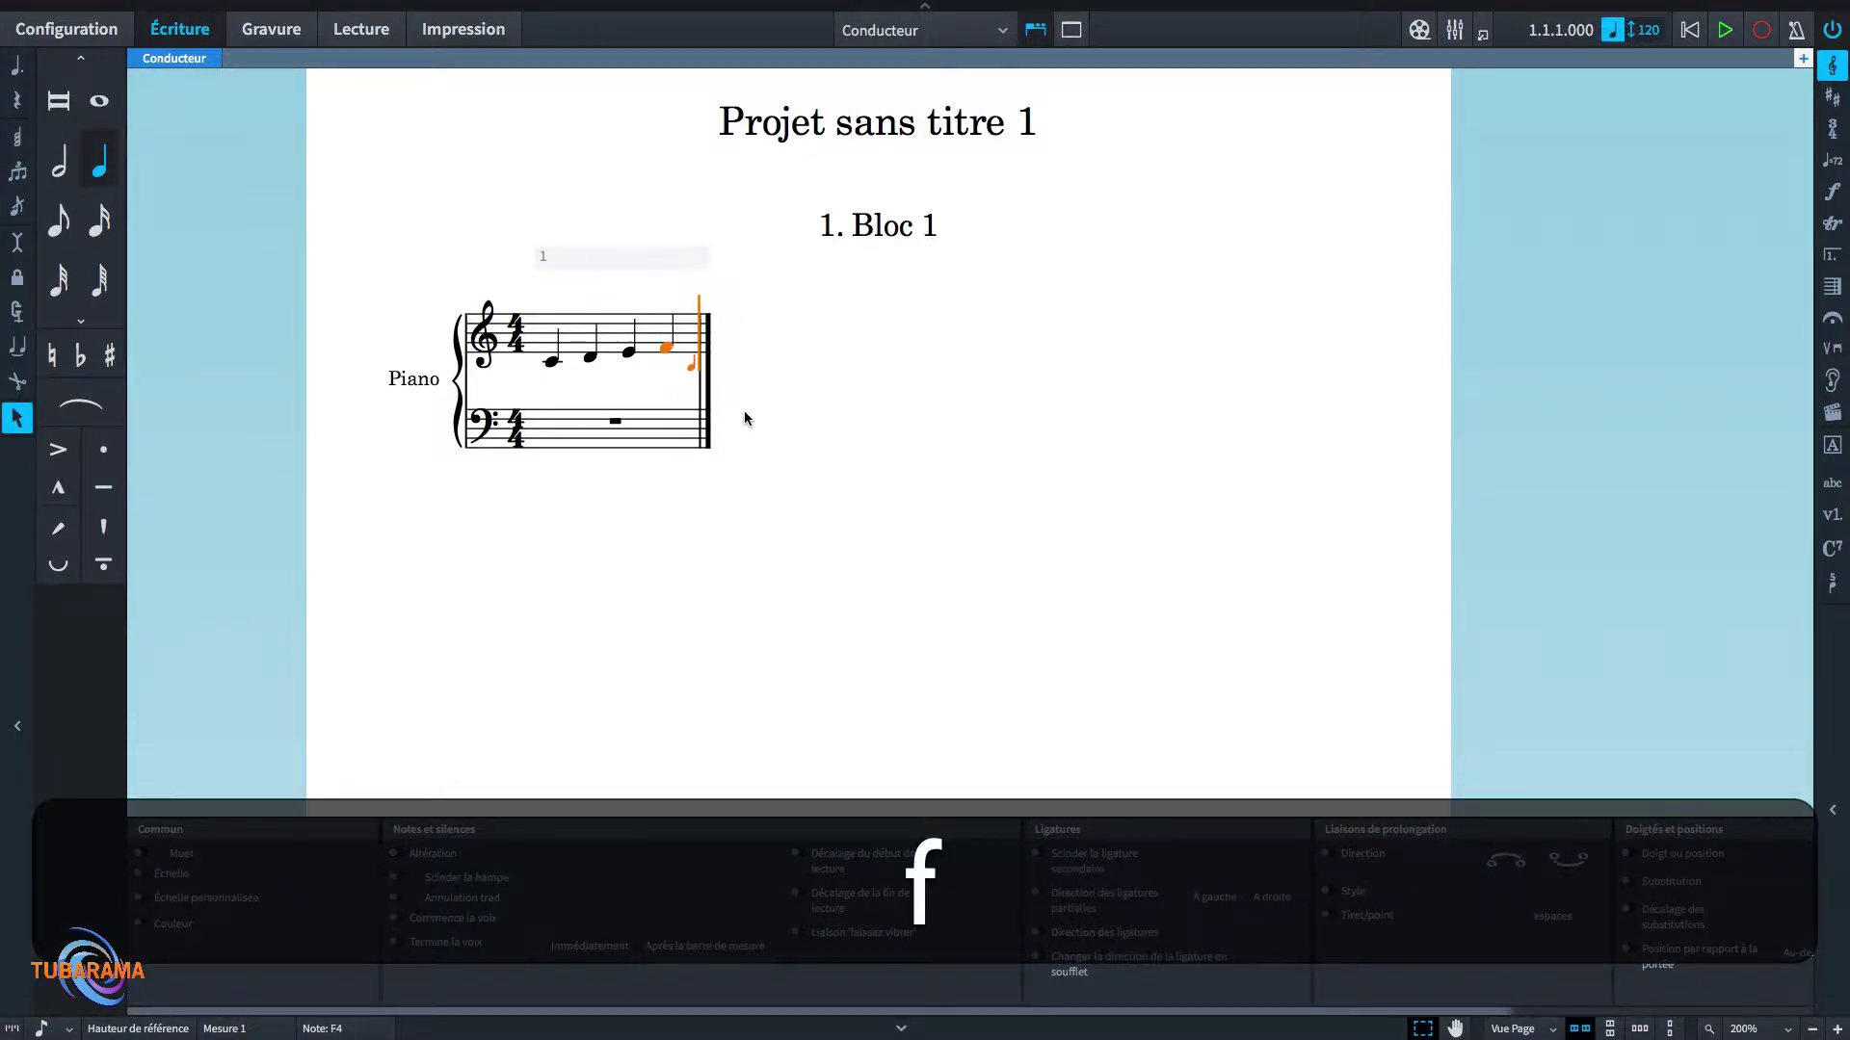
- Continue the treble staff with quarter notes G4, A4, B4 and C5 in bar 2
key("g")
key("a")
key("b")
key("c")
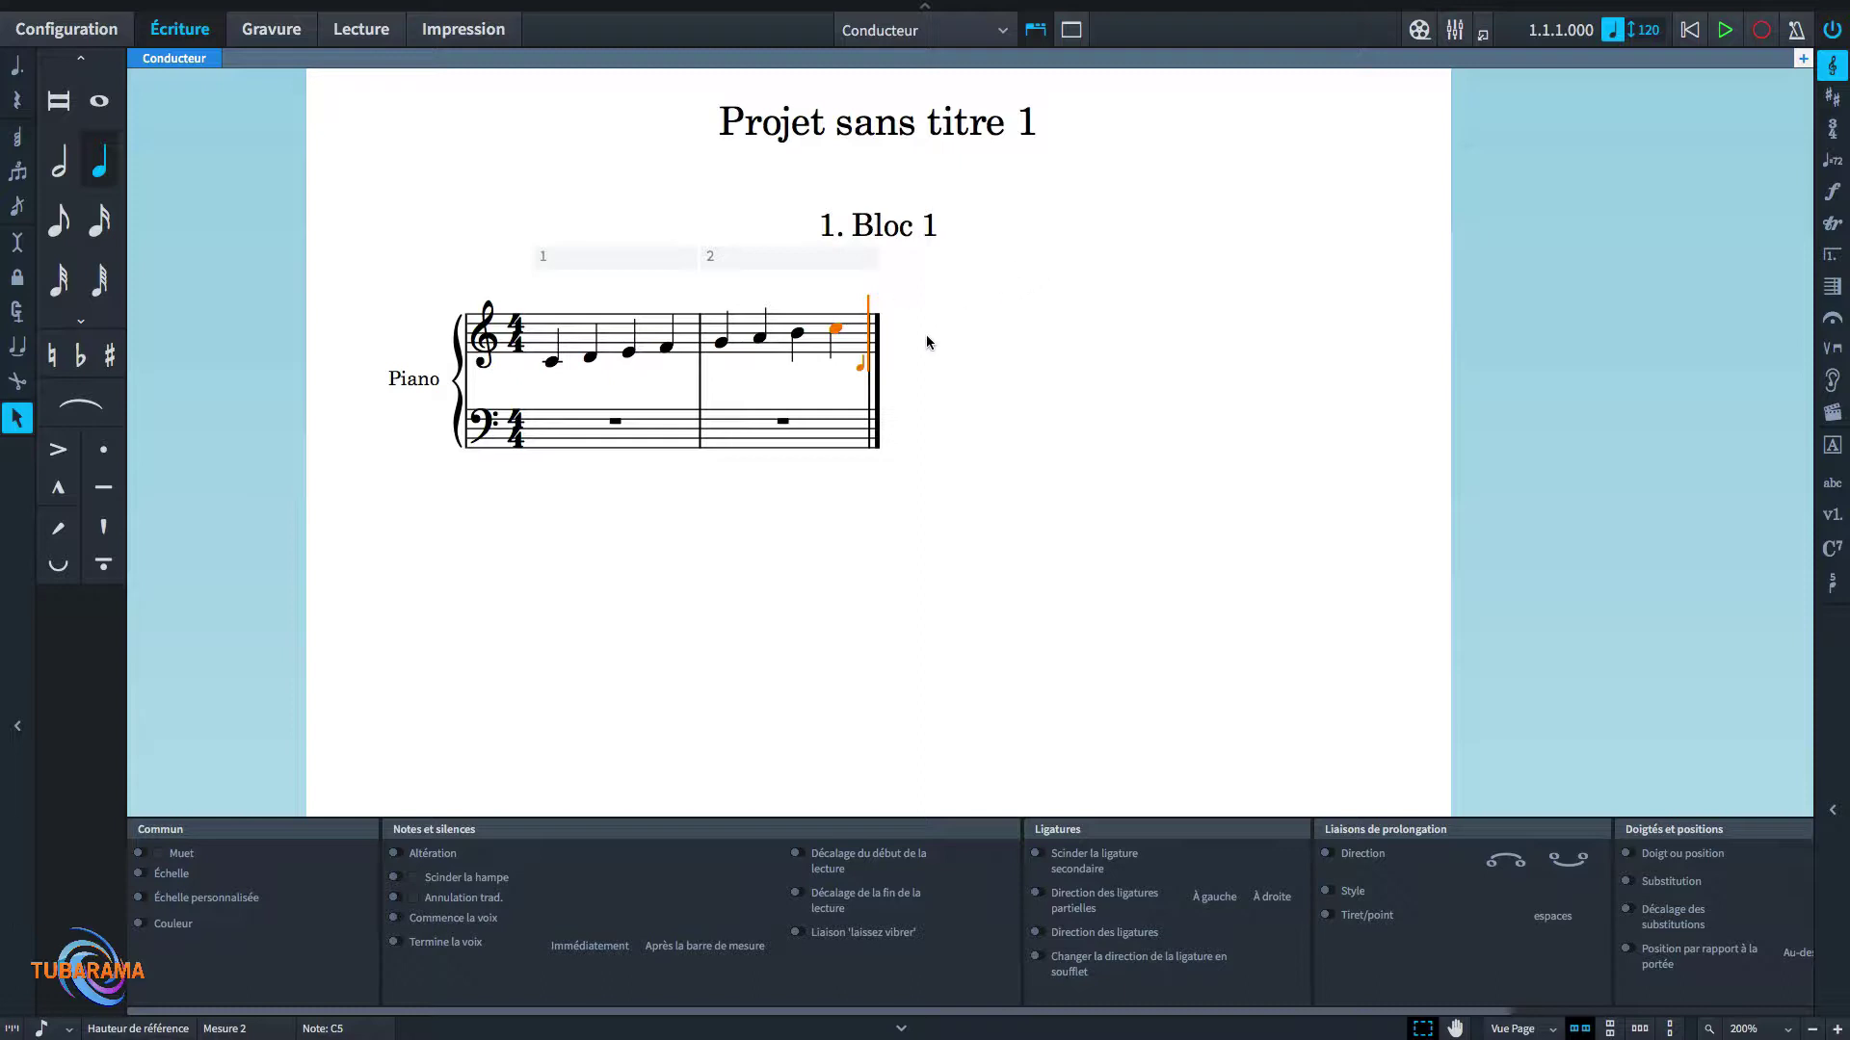
mouse_move(254, 8)
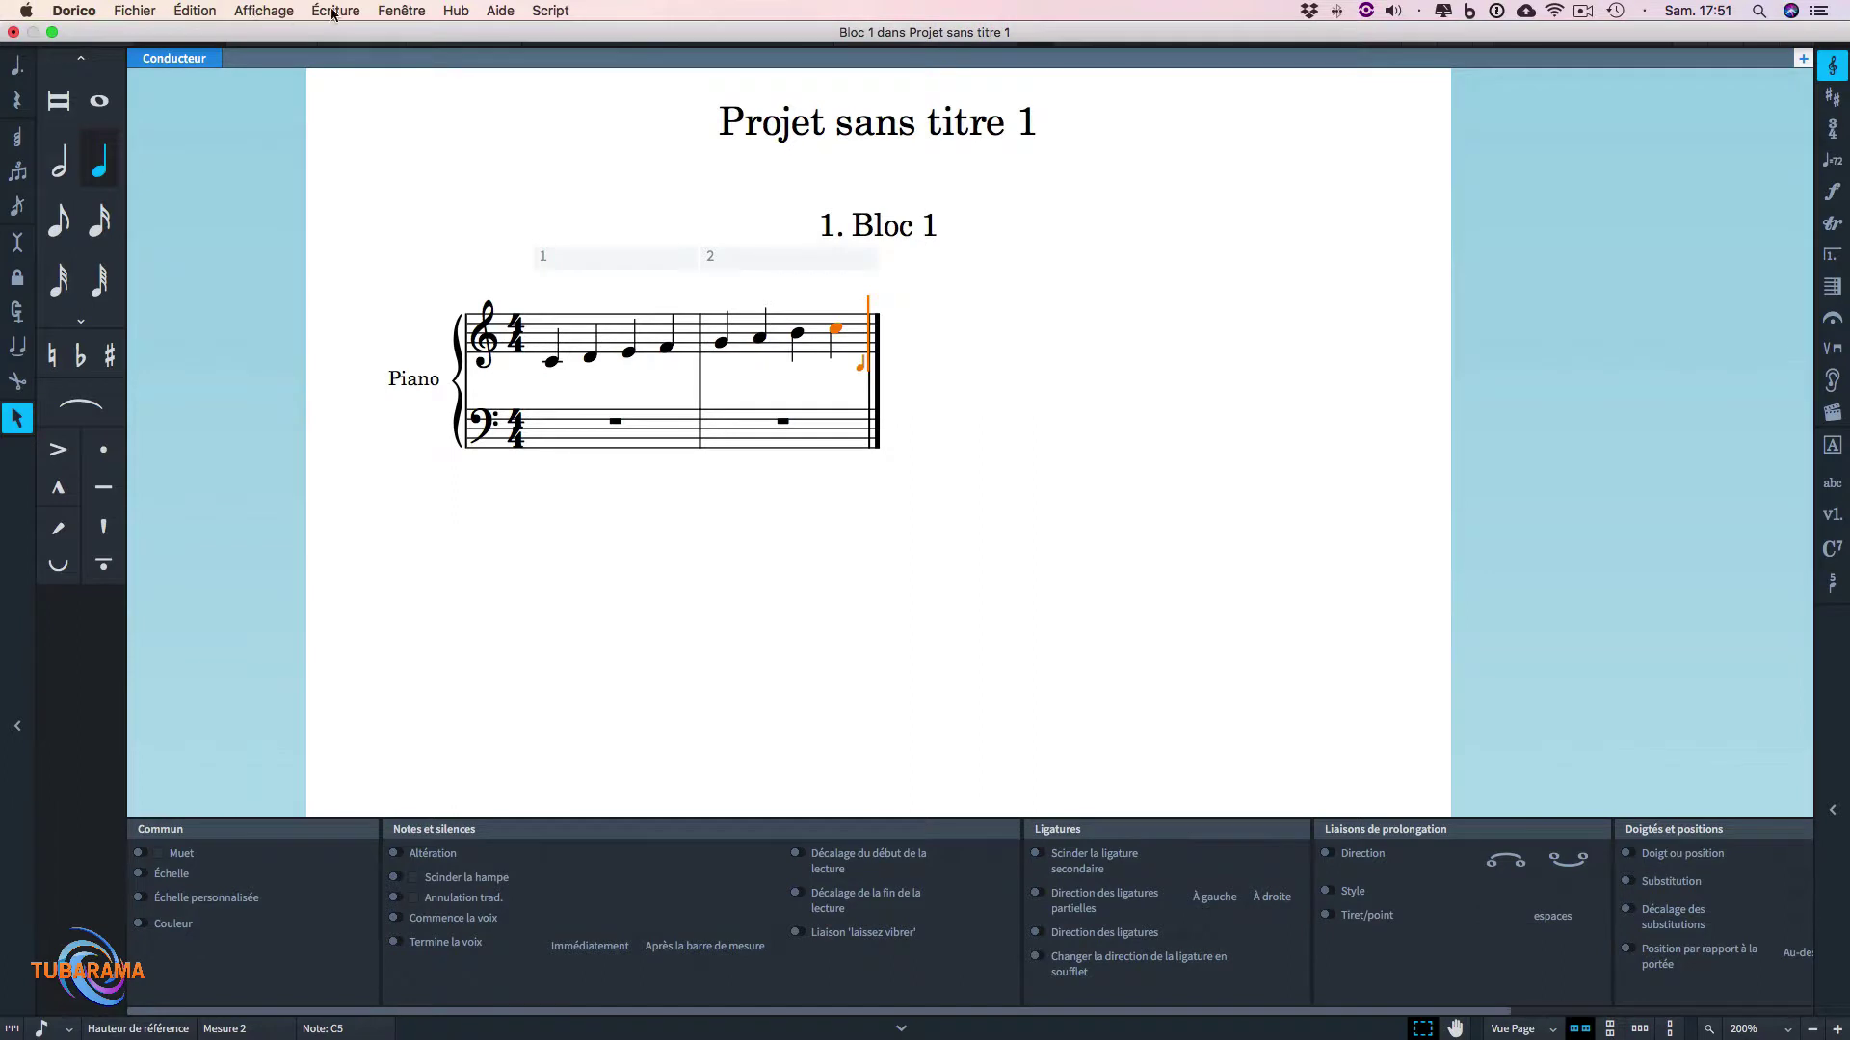
left_click(333, 11)
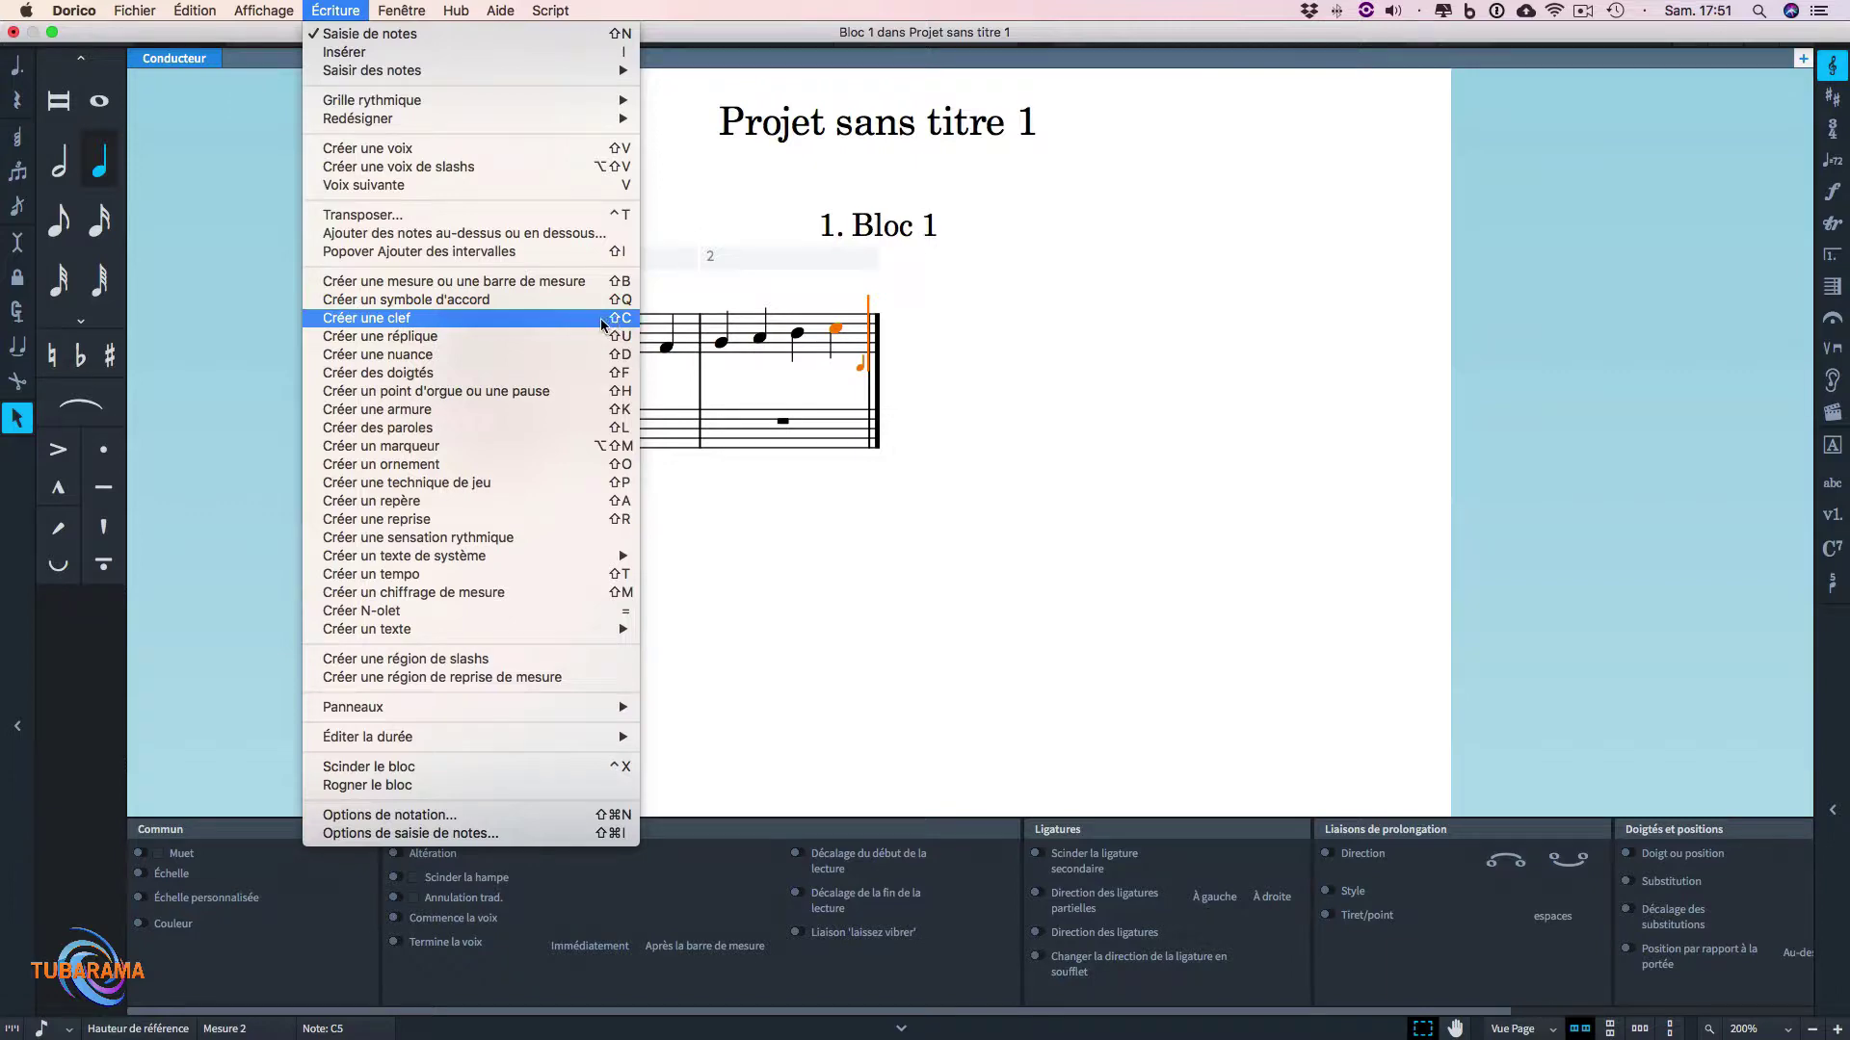
left_click(1826, 69)
left_click(1826, 69)
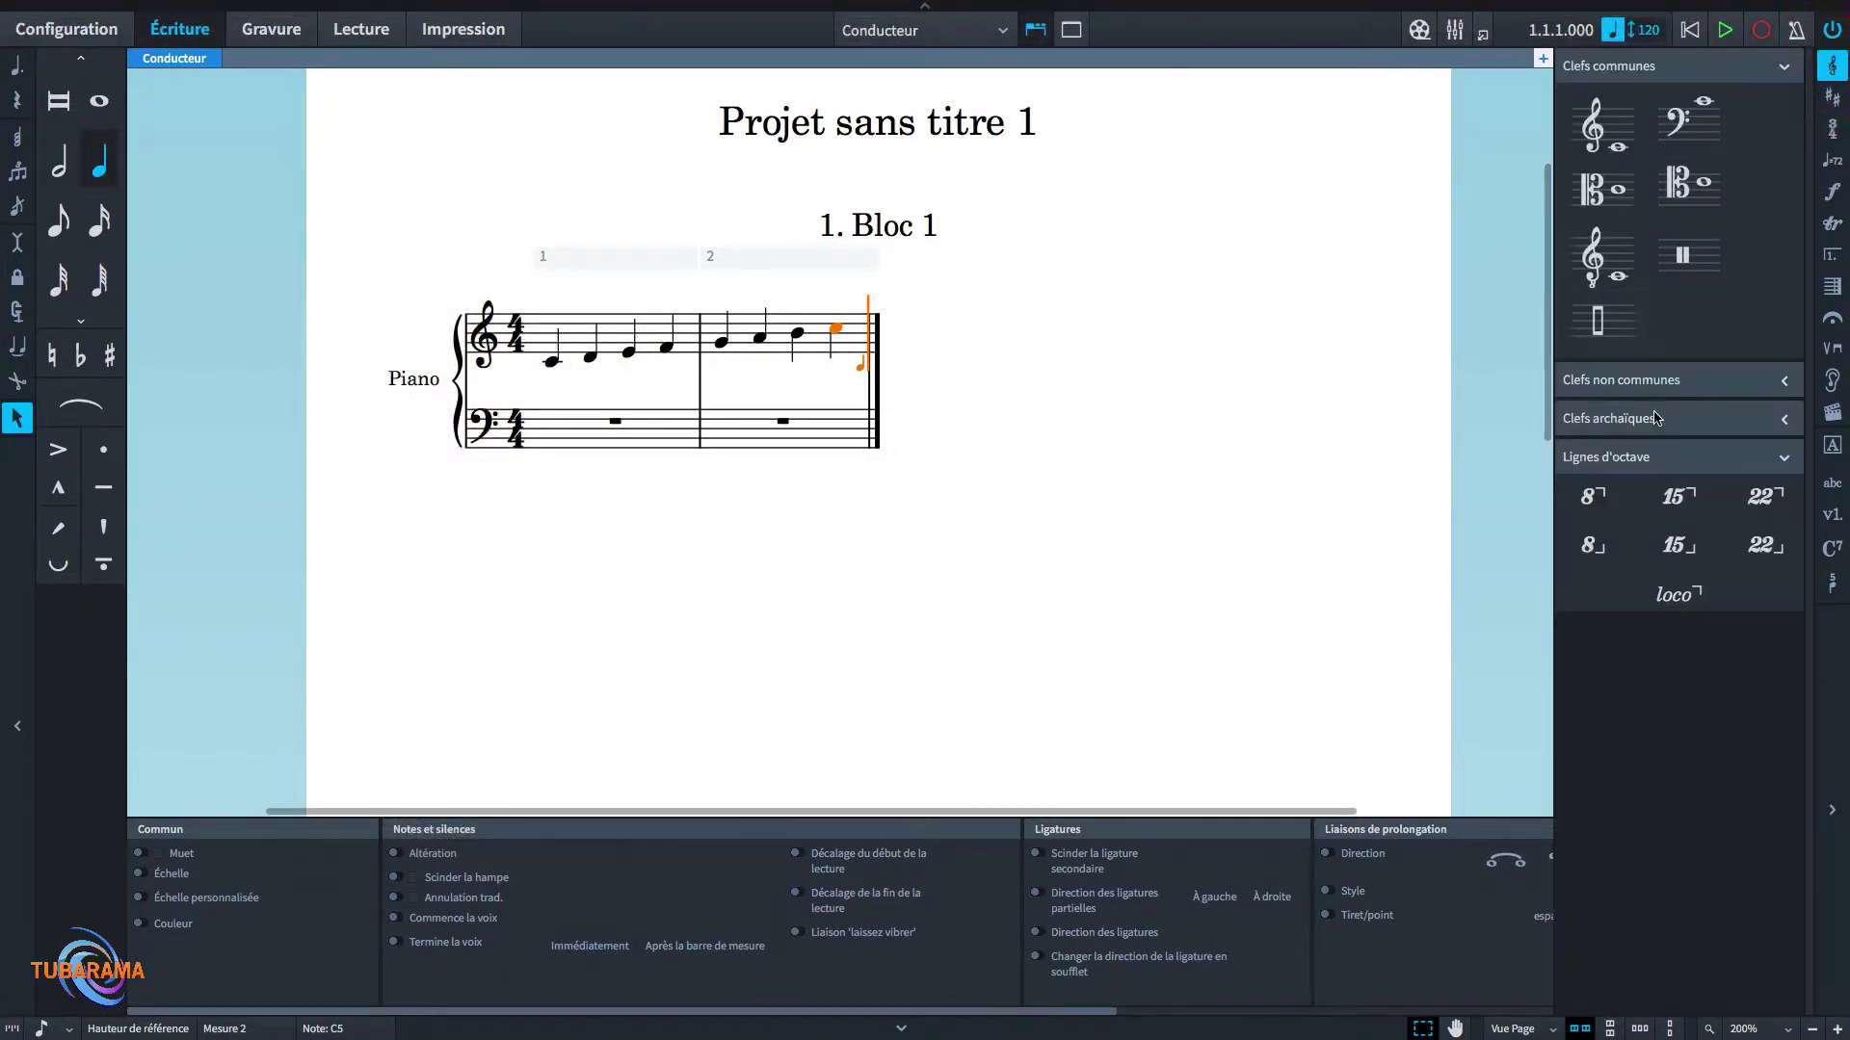
left_click(1831, 68)
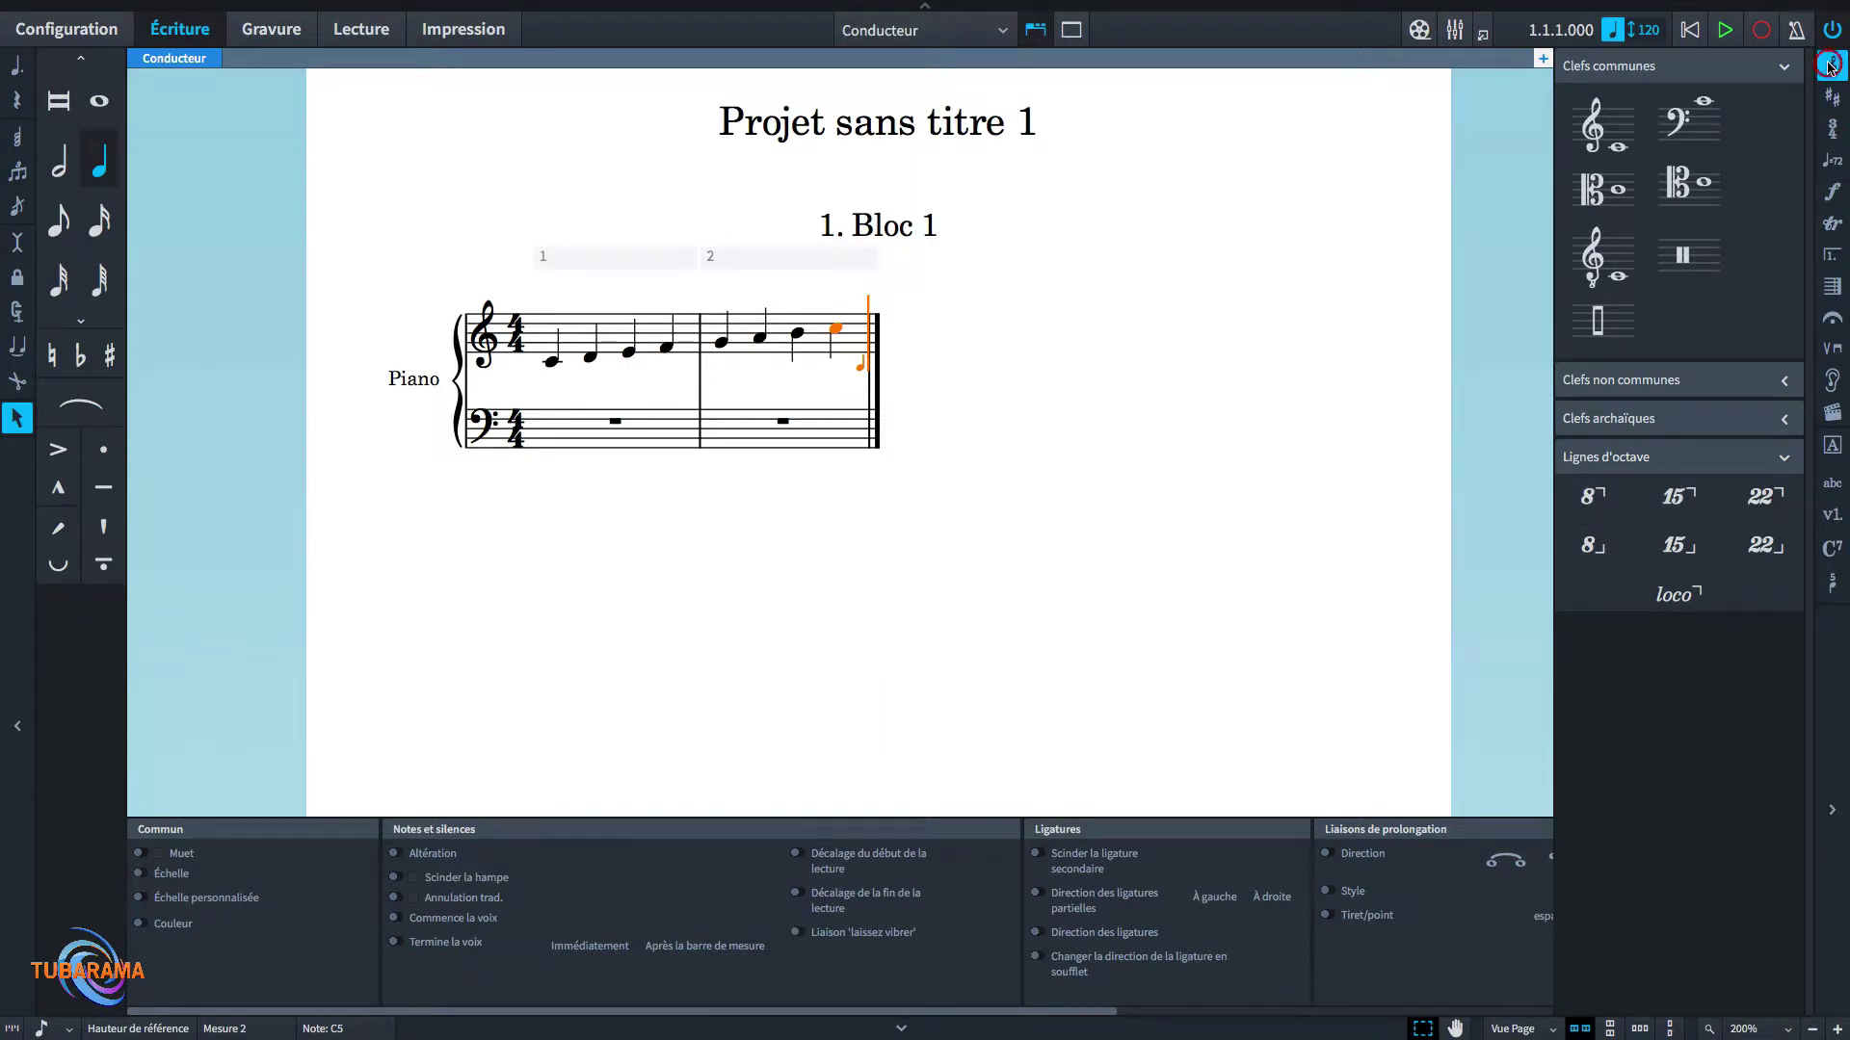
- Start an 8va octave line at bar 3 and enter quarter notes D, E, F, G, A, B, C and D under it
key("shift+c")
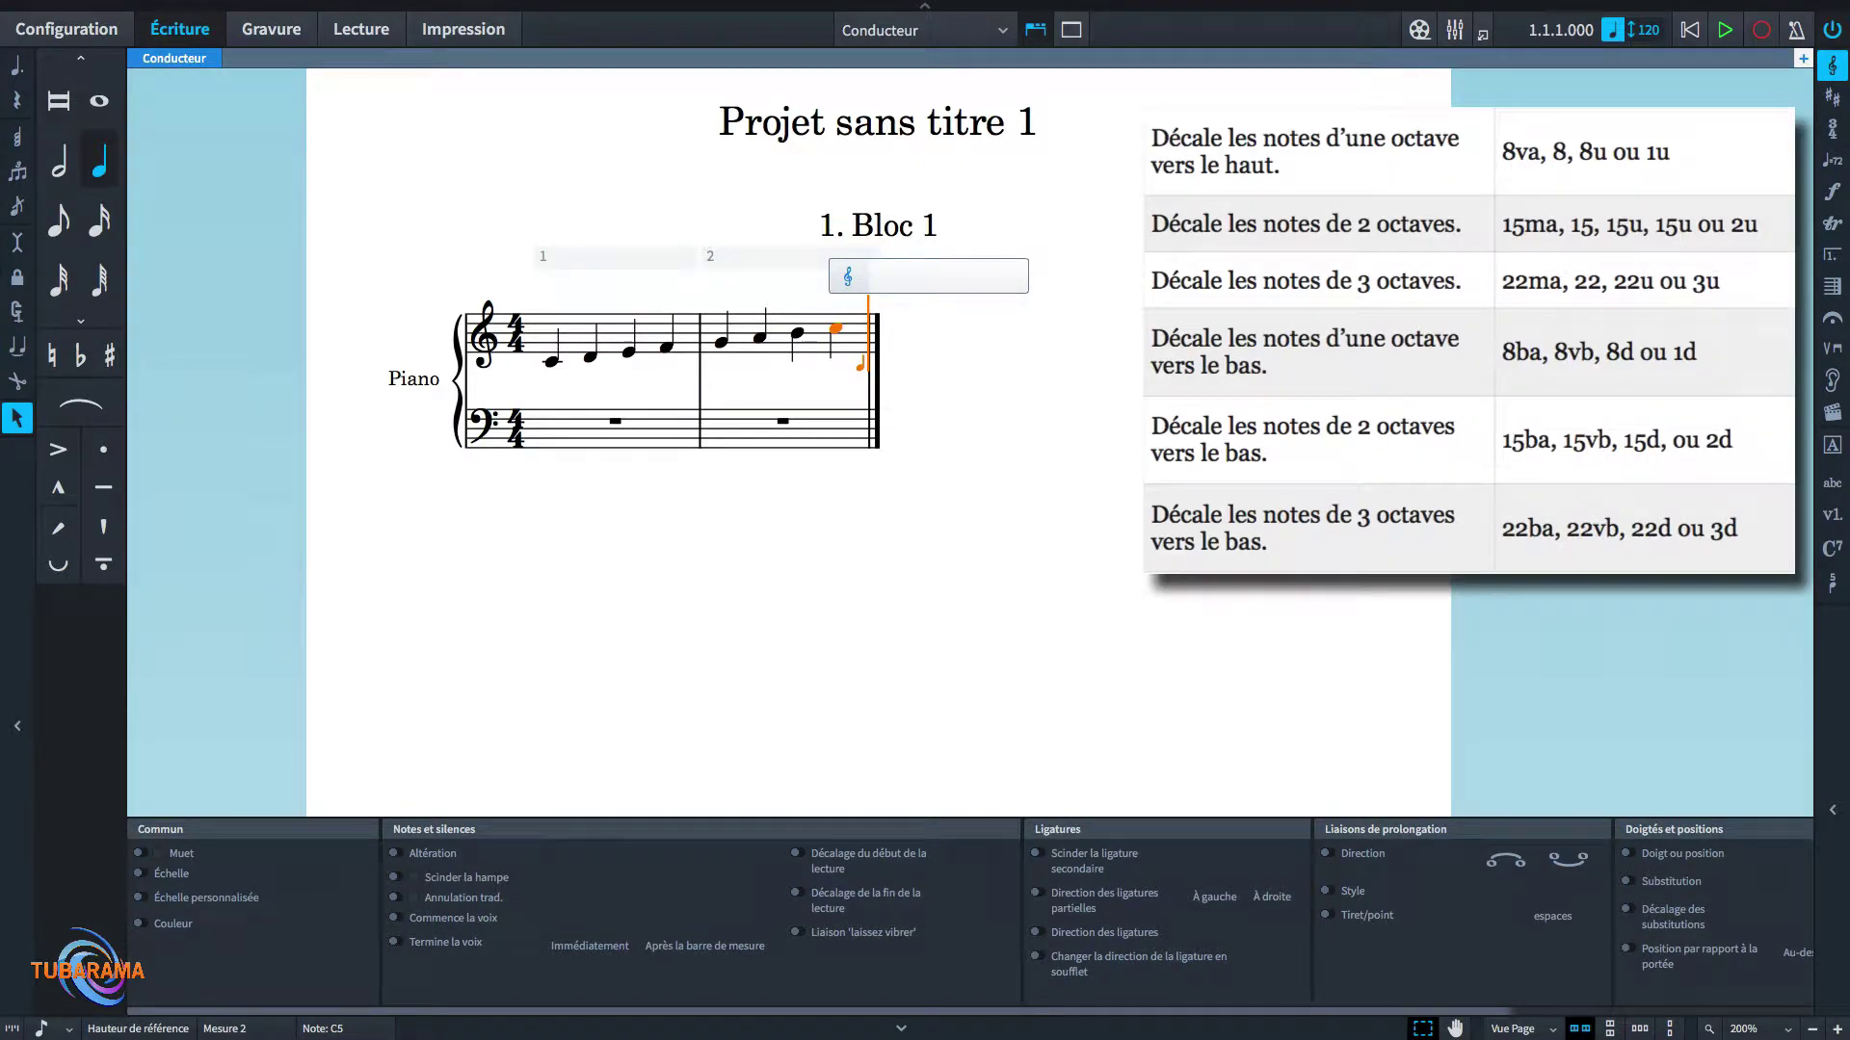
type("8")
key("Return")
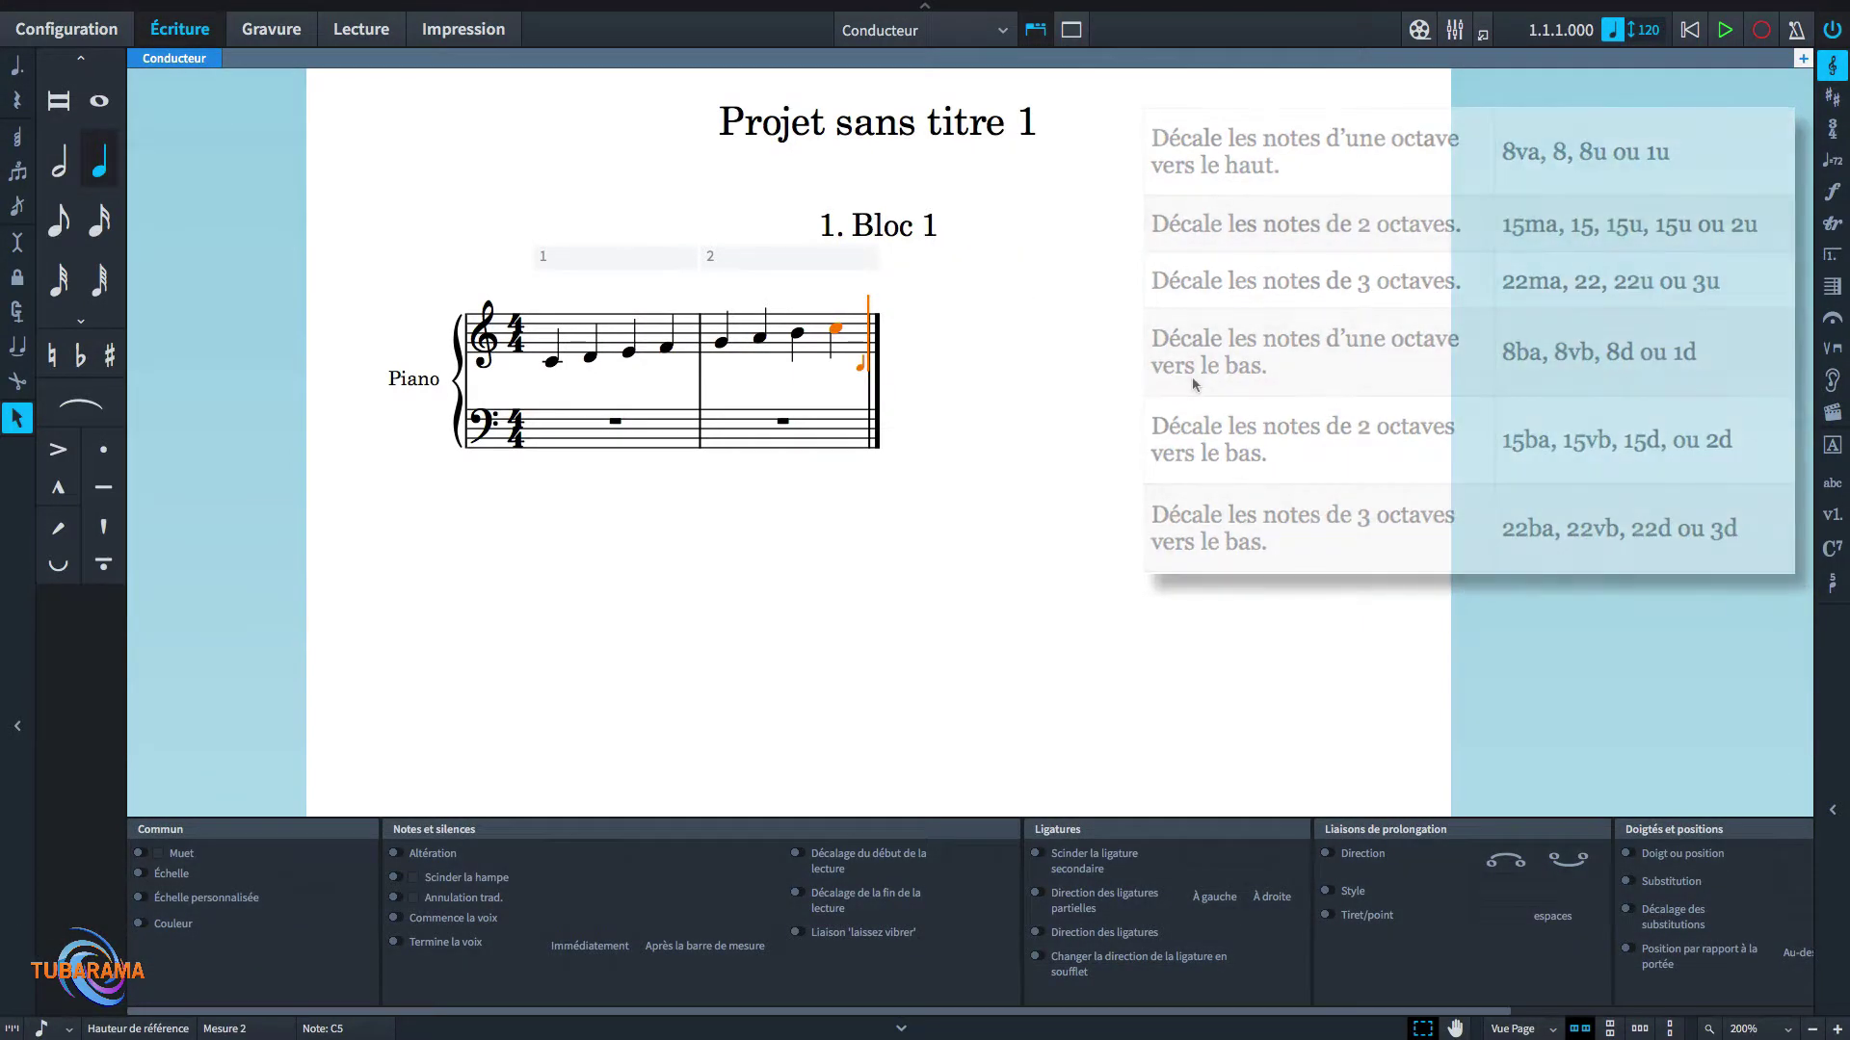
key("d")
key("e")
key("f")
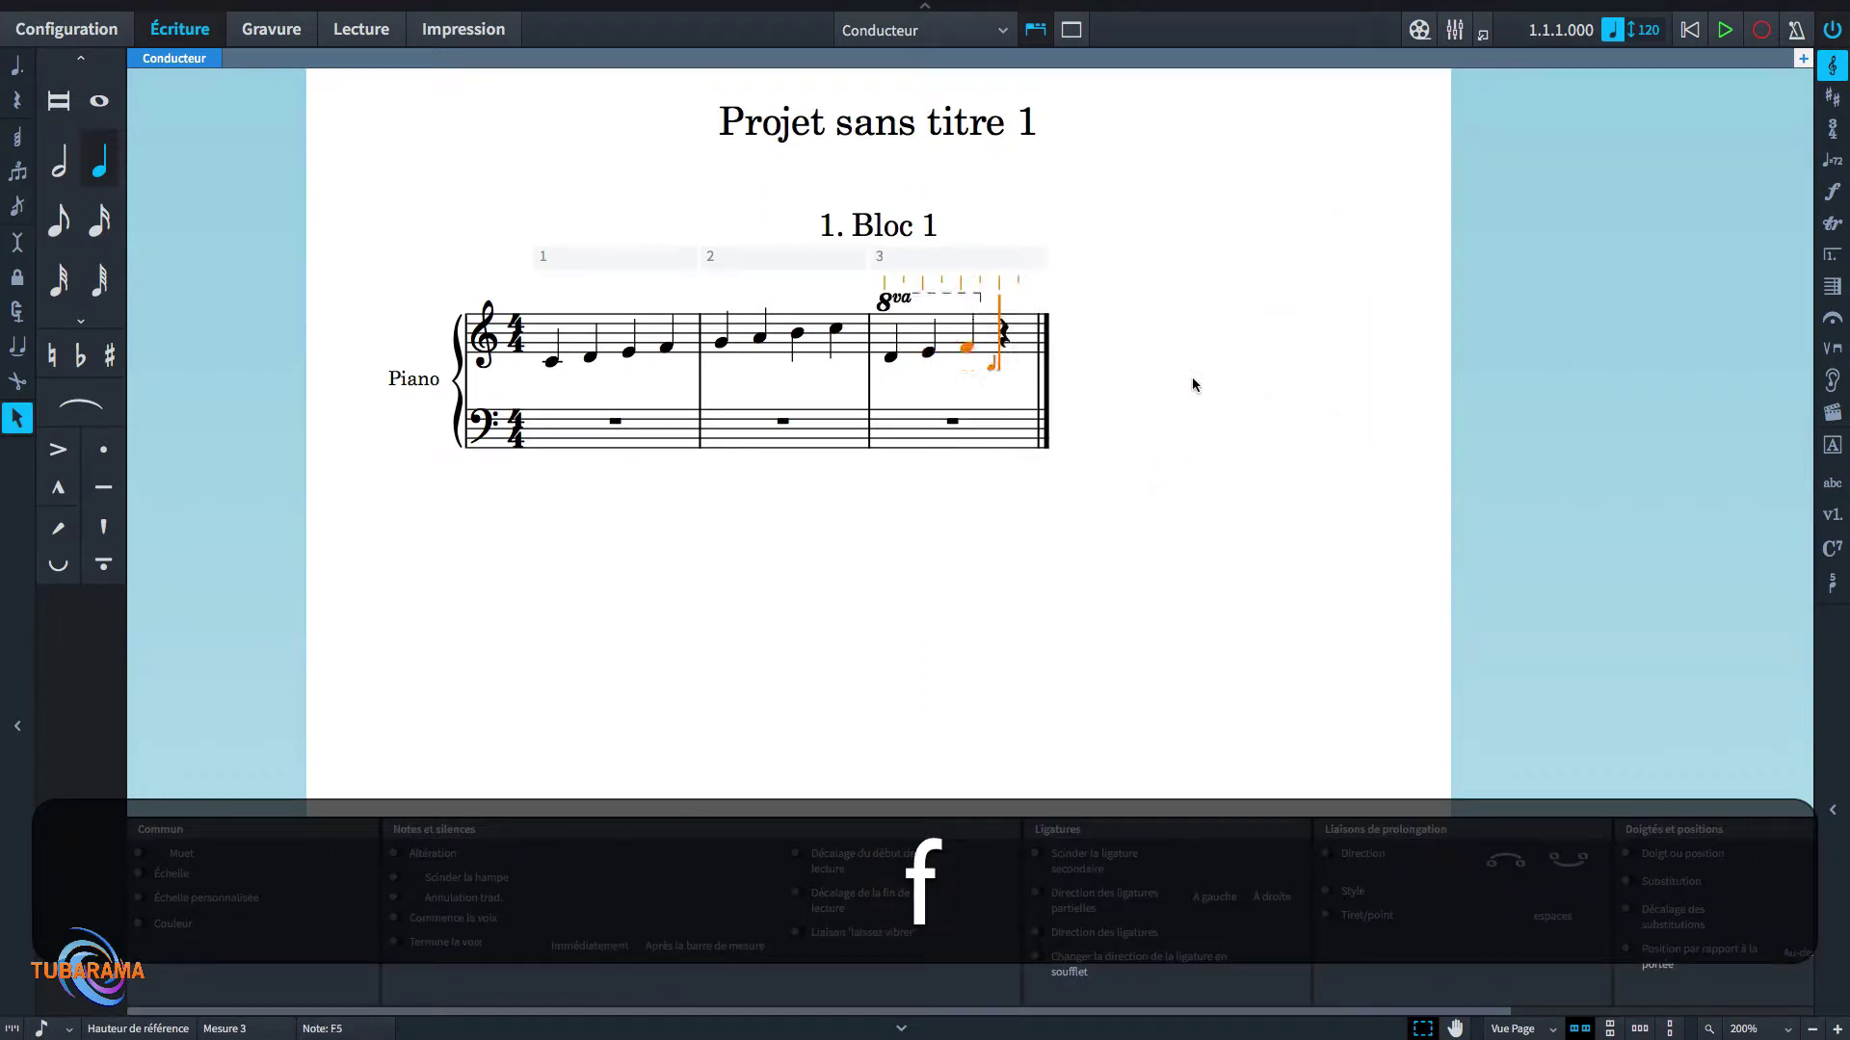
key("g")
key("a")
key("b")
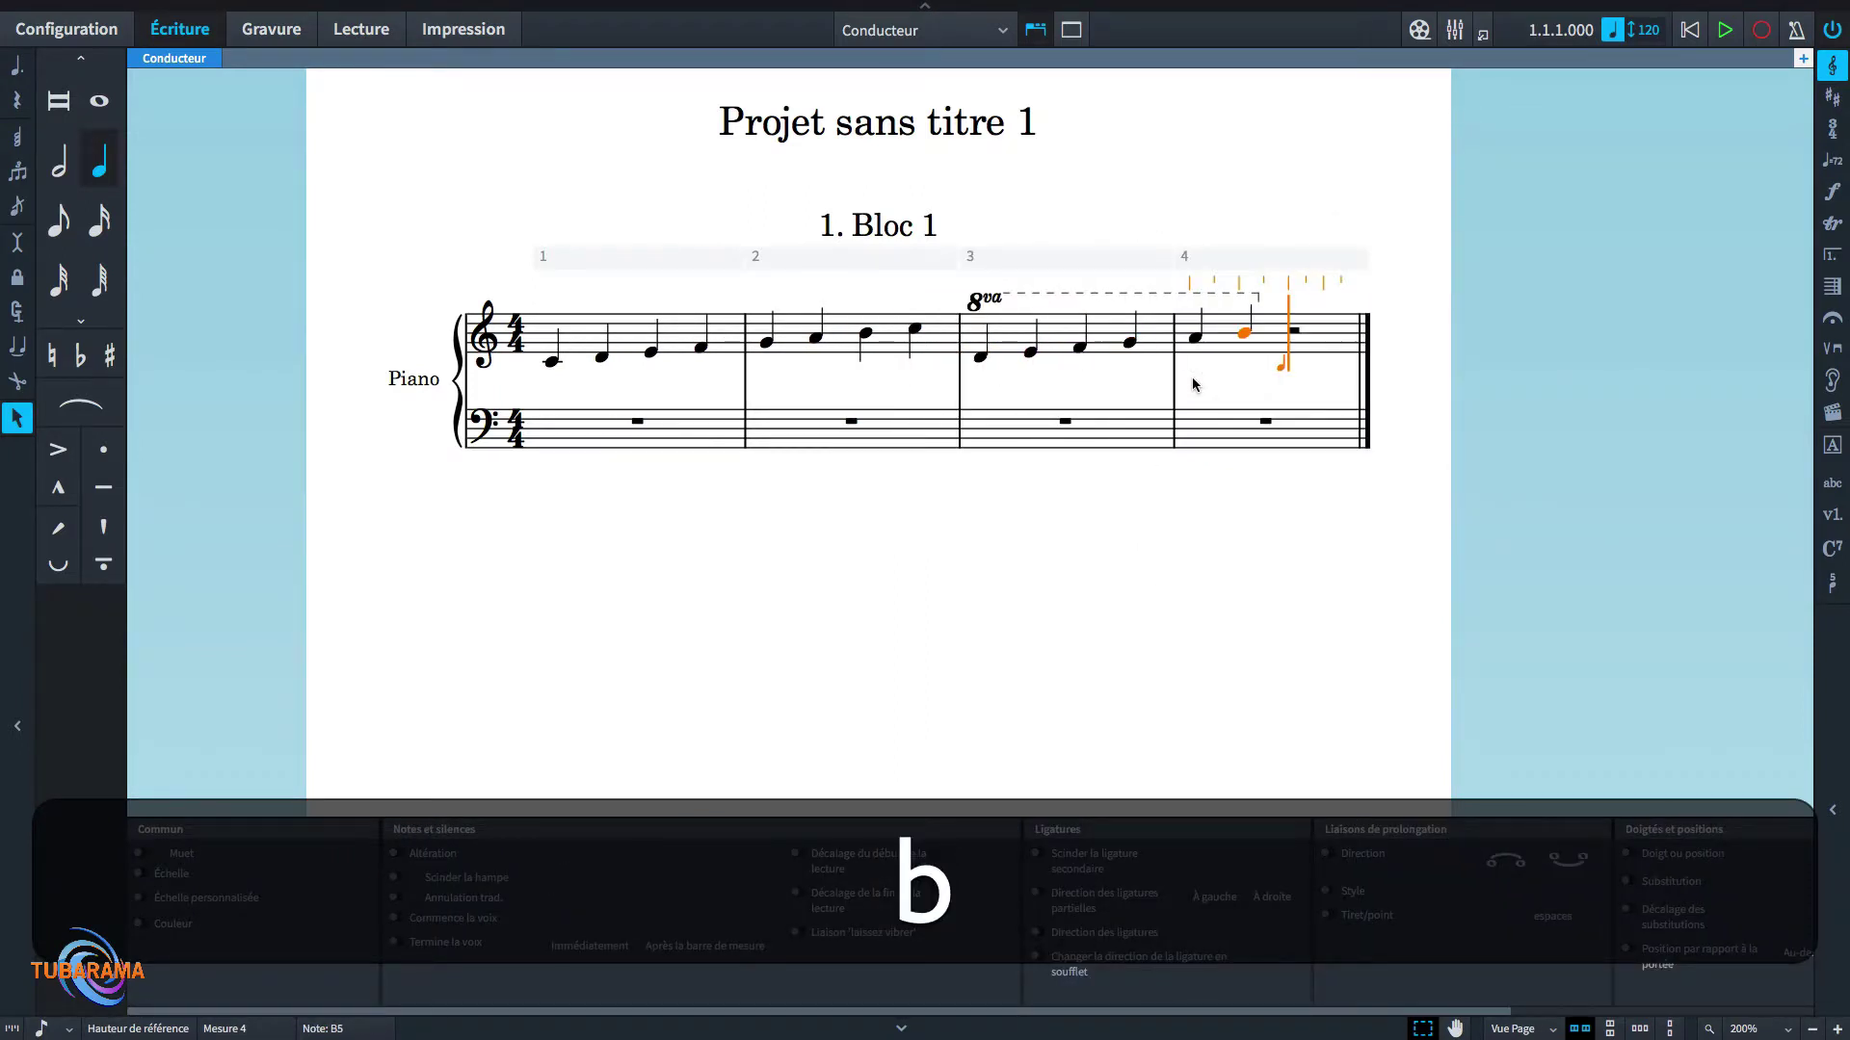
key("c")
key("d")
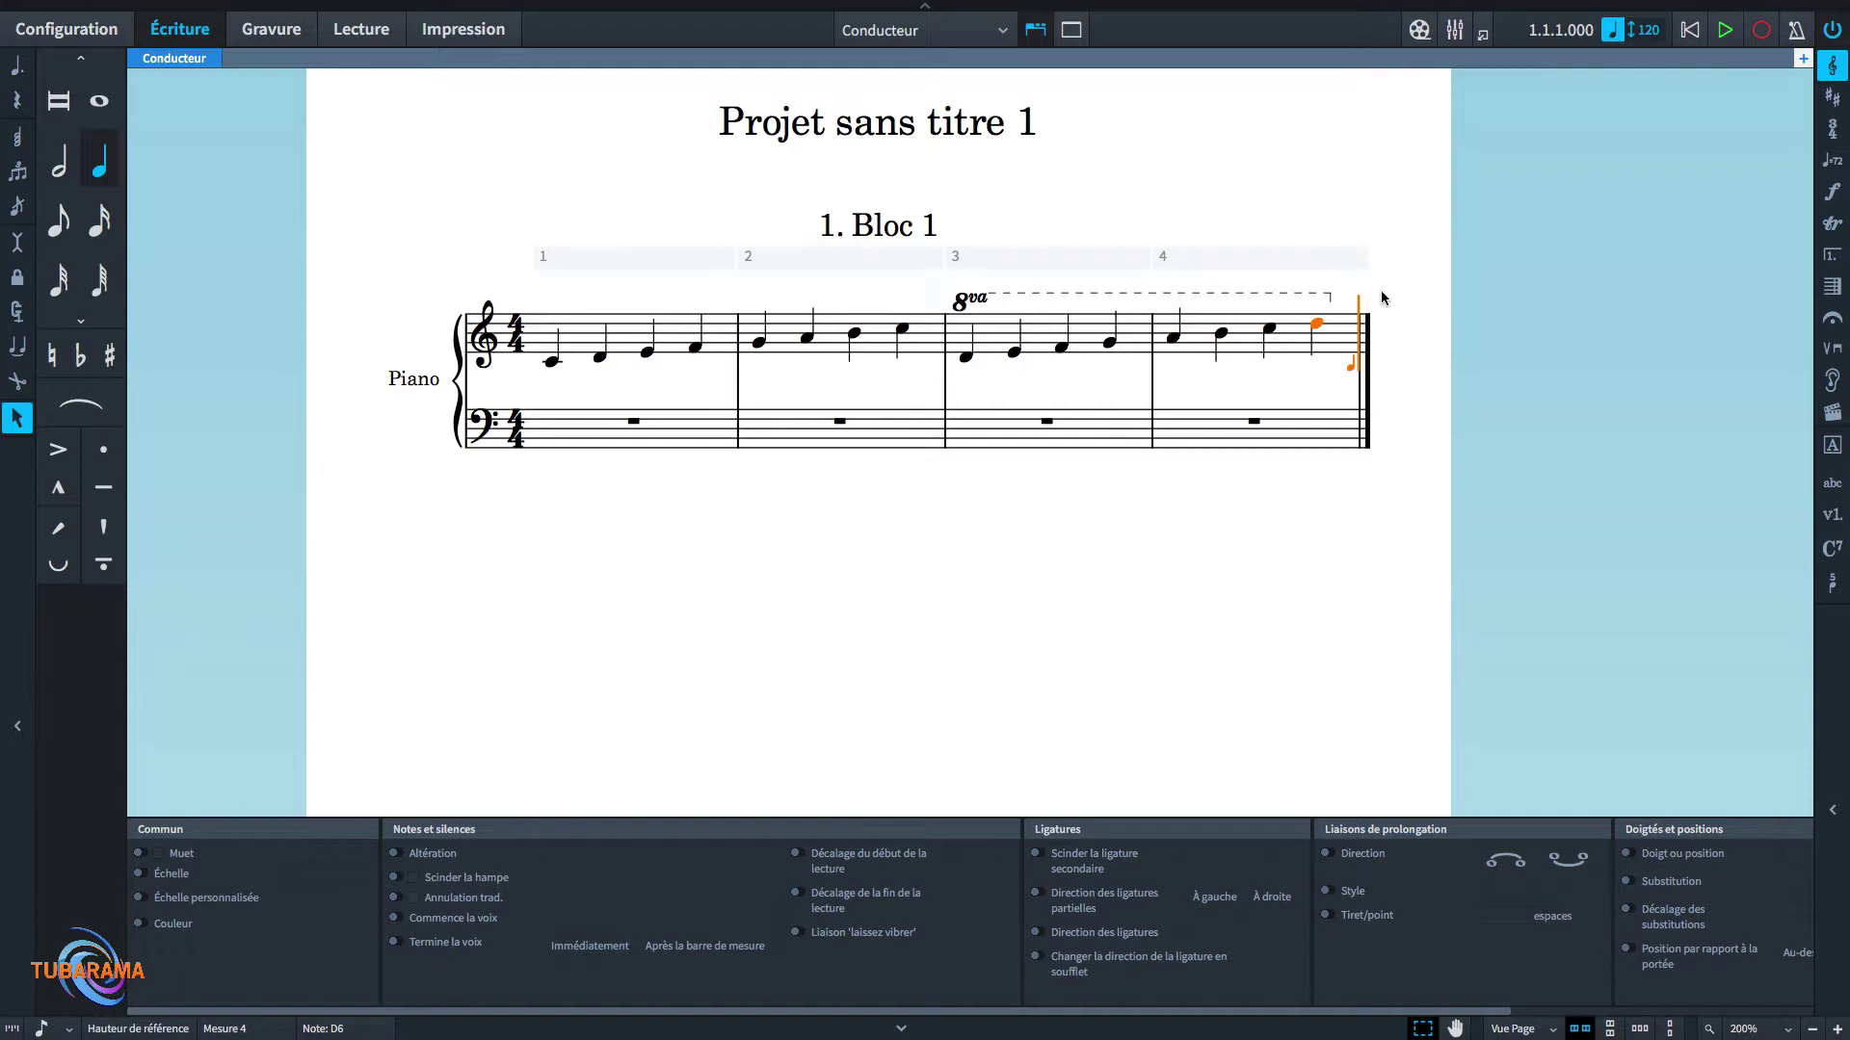
key("space")
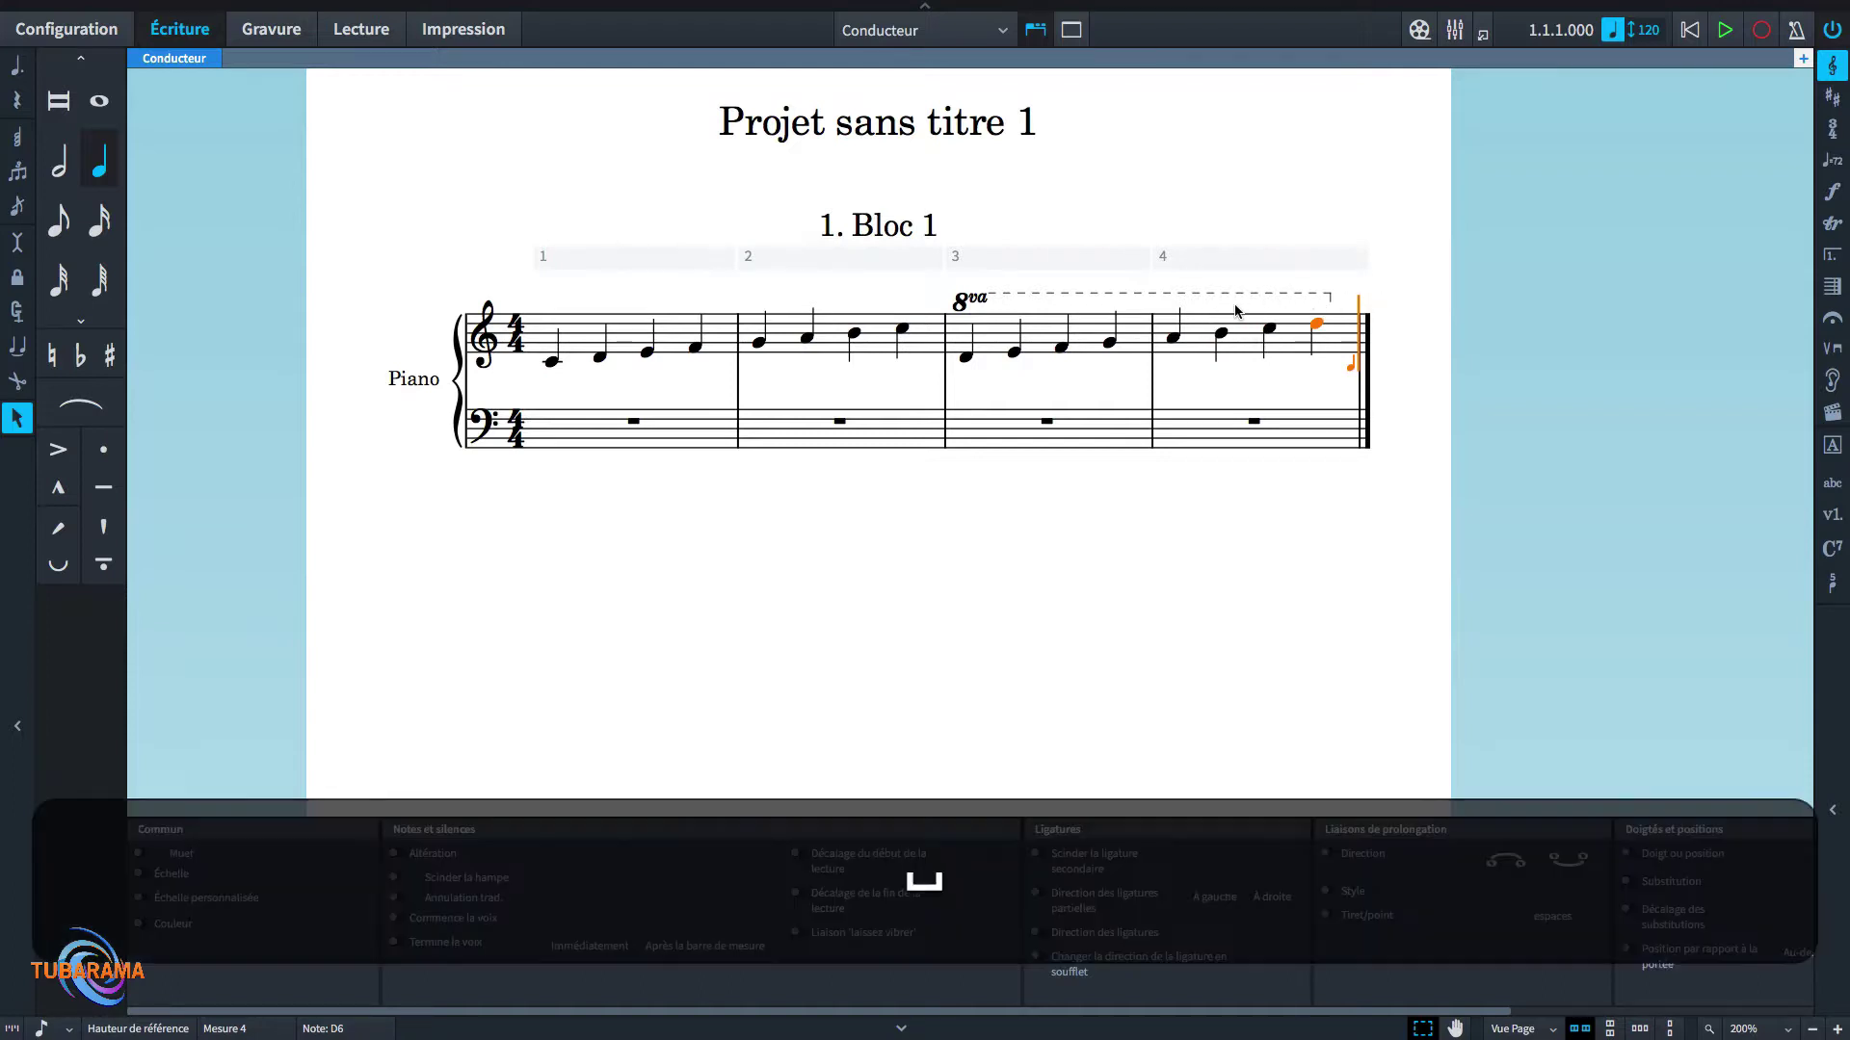
key("space")
key("space")
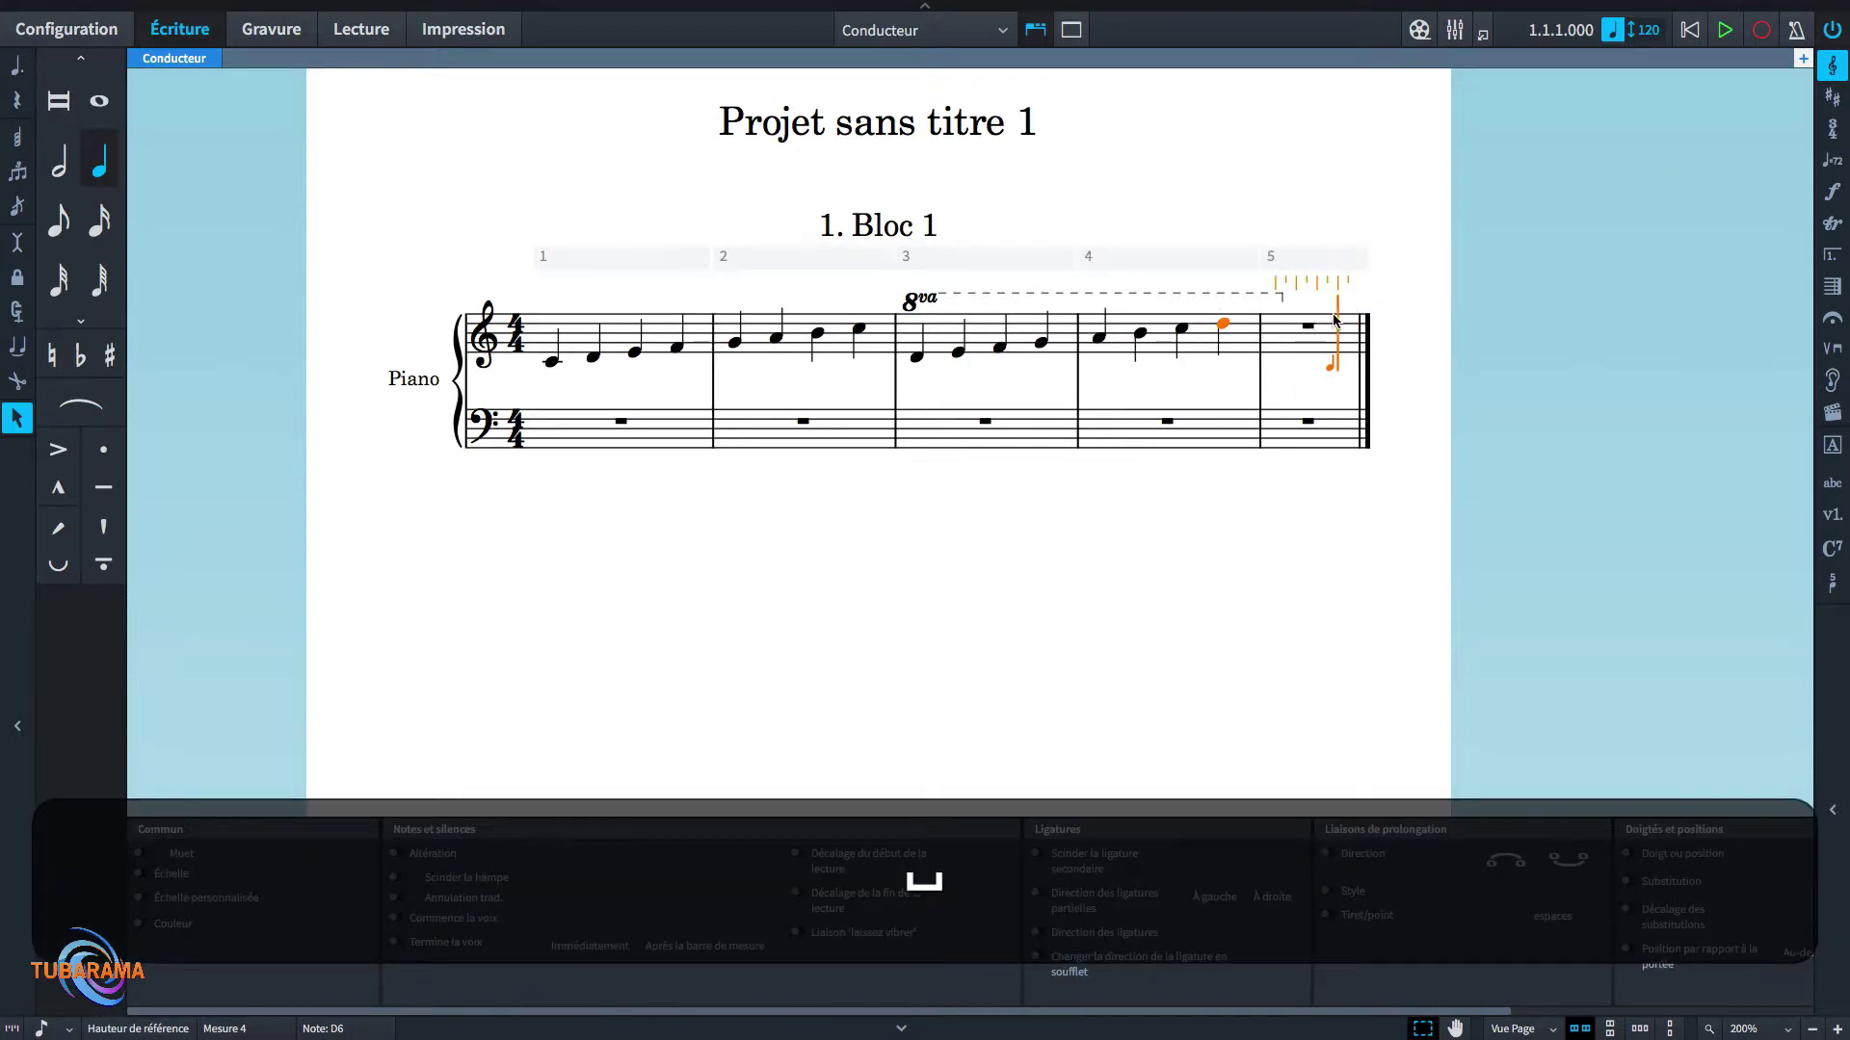
key("super+z")
key("super+z")
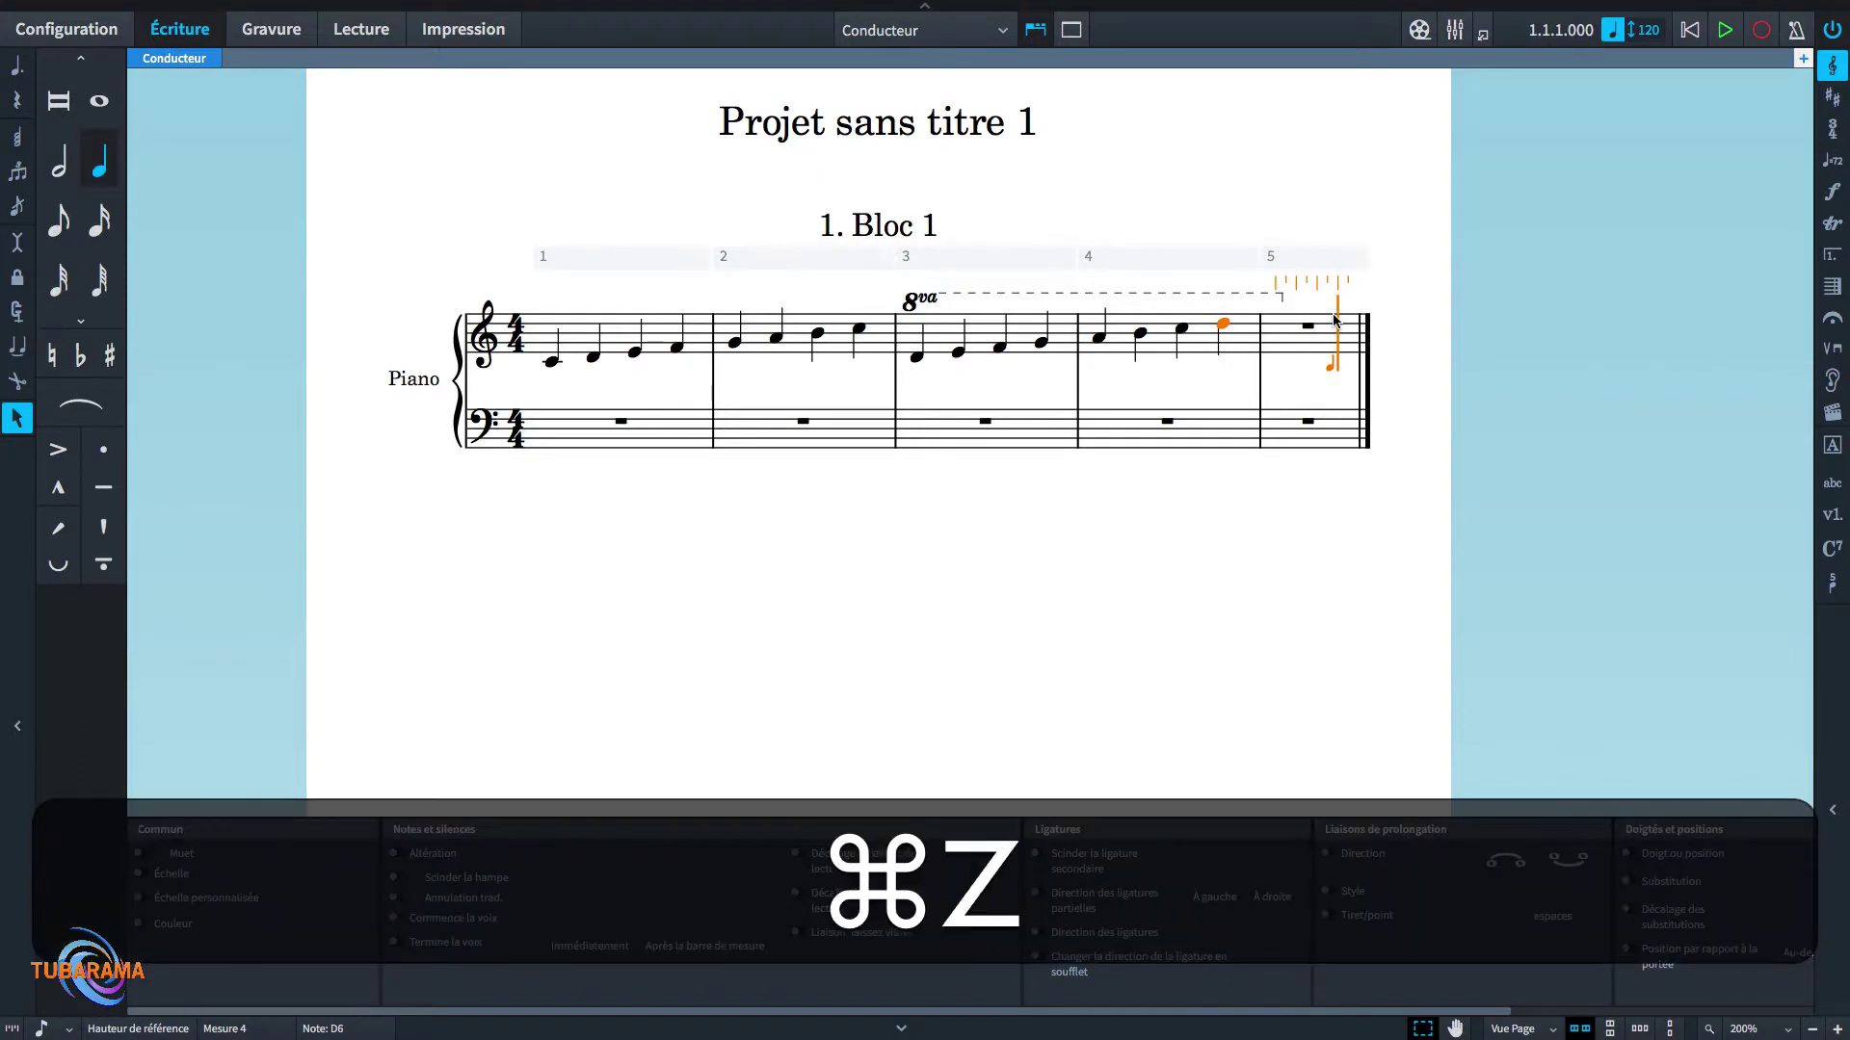
key("super+z")
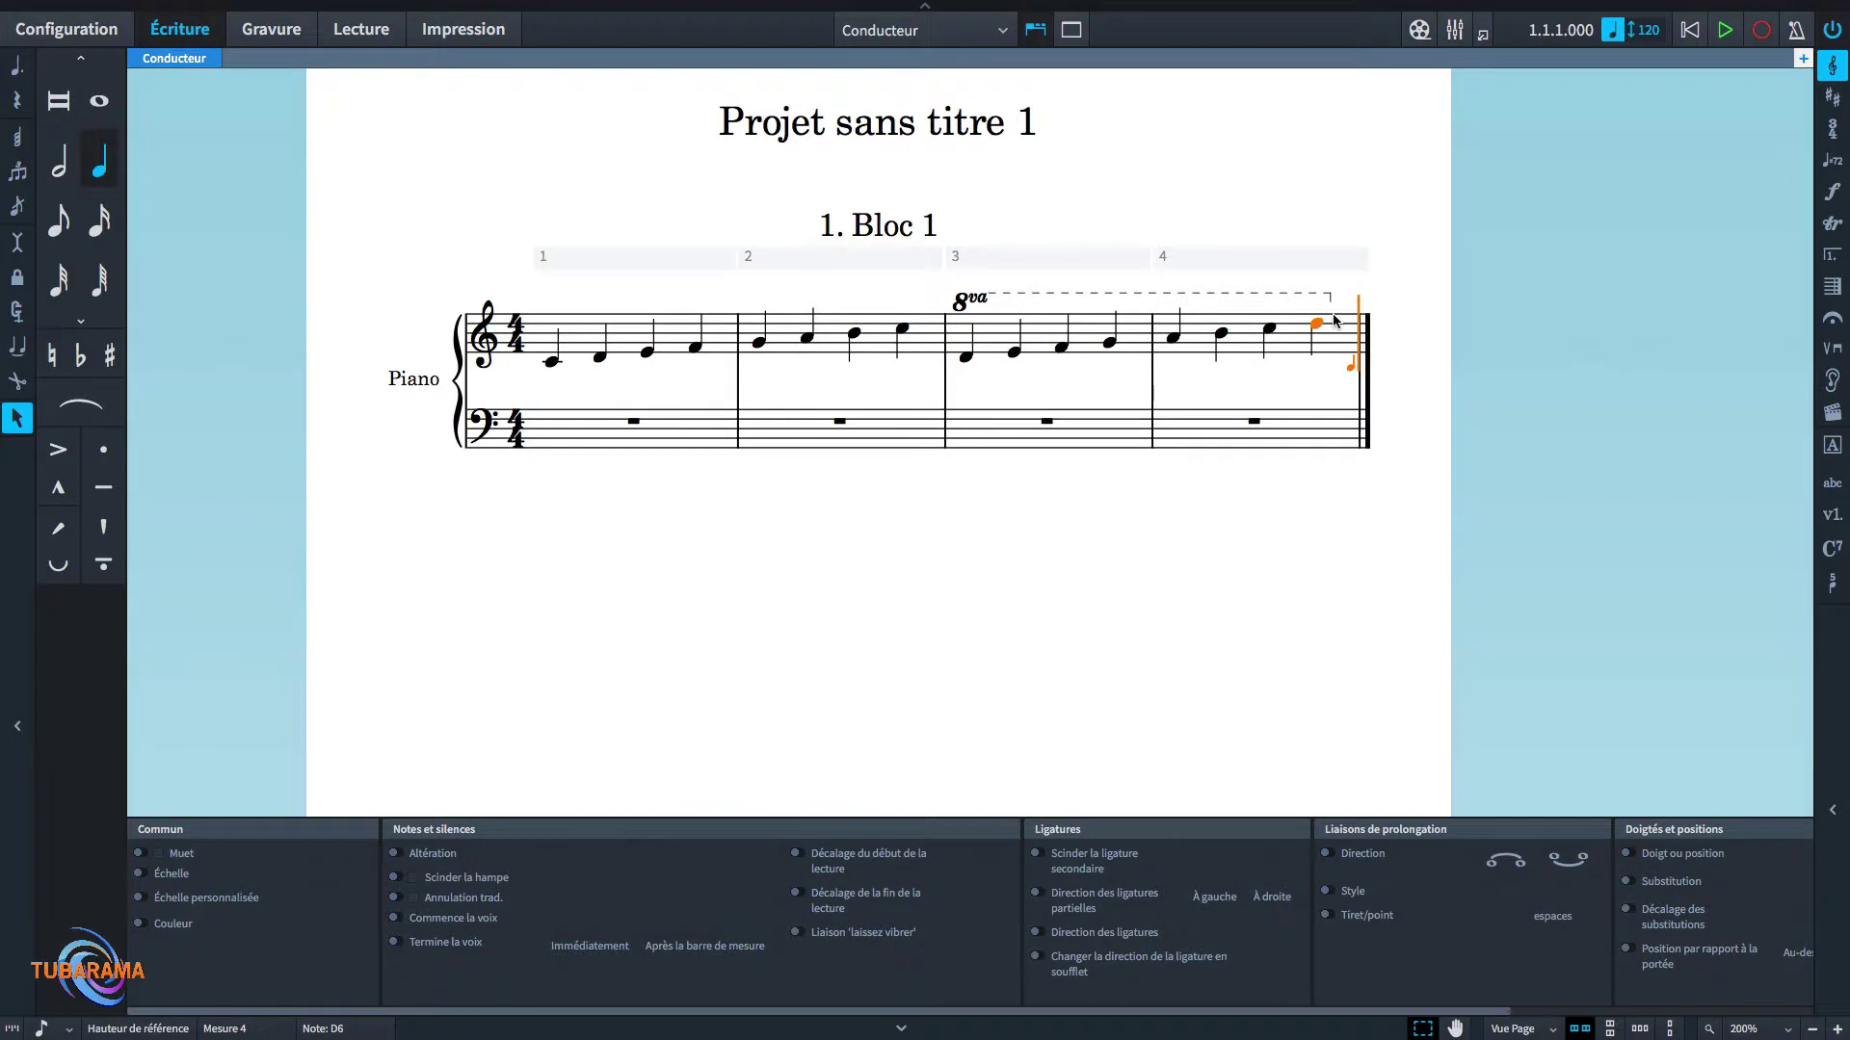
- End the 8va octave line after the last note of bar 4 with the clef and octave line entry "|"
key("shift+c")
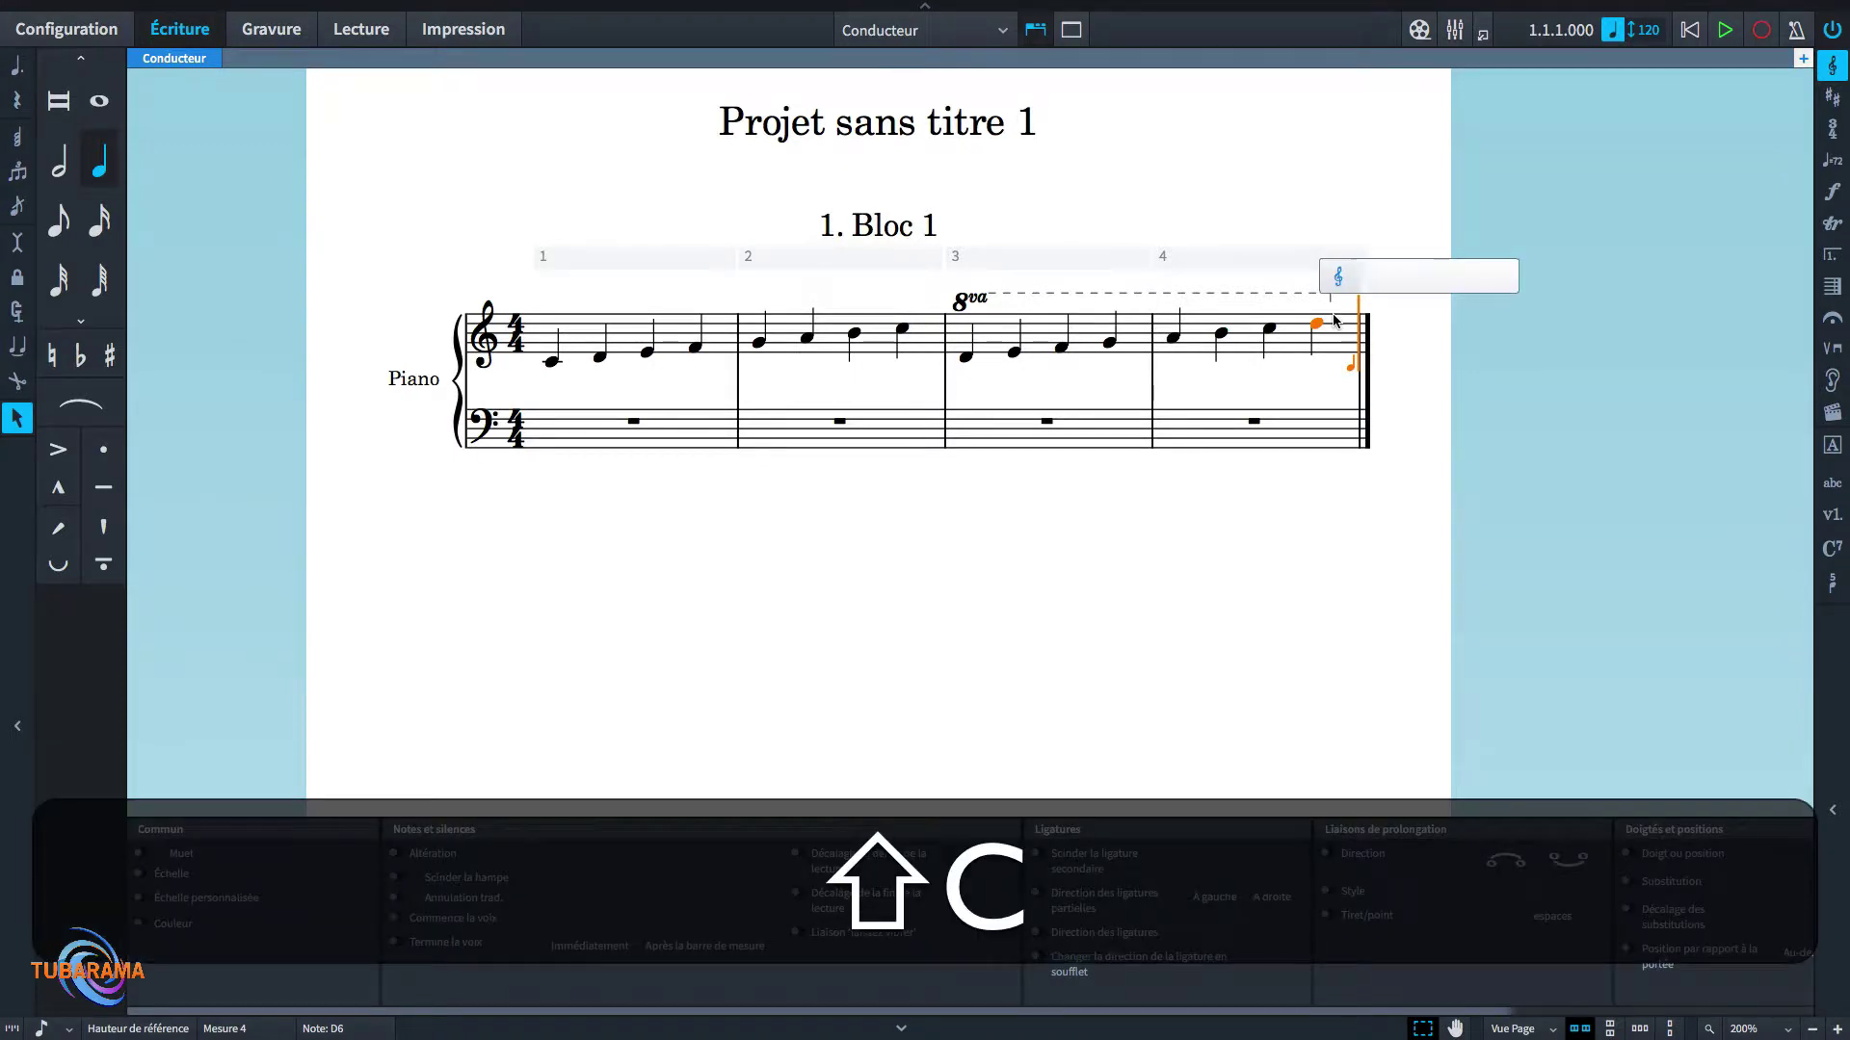
type("|")
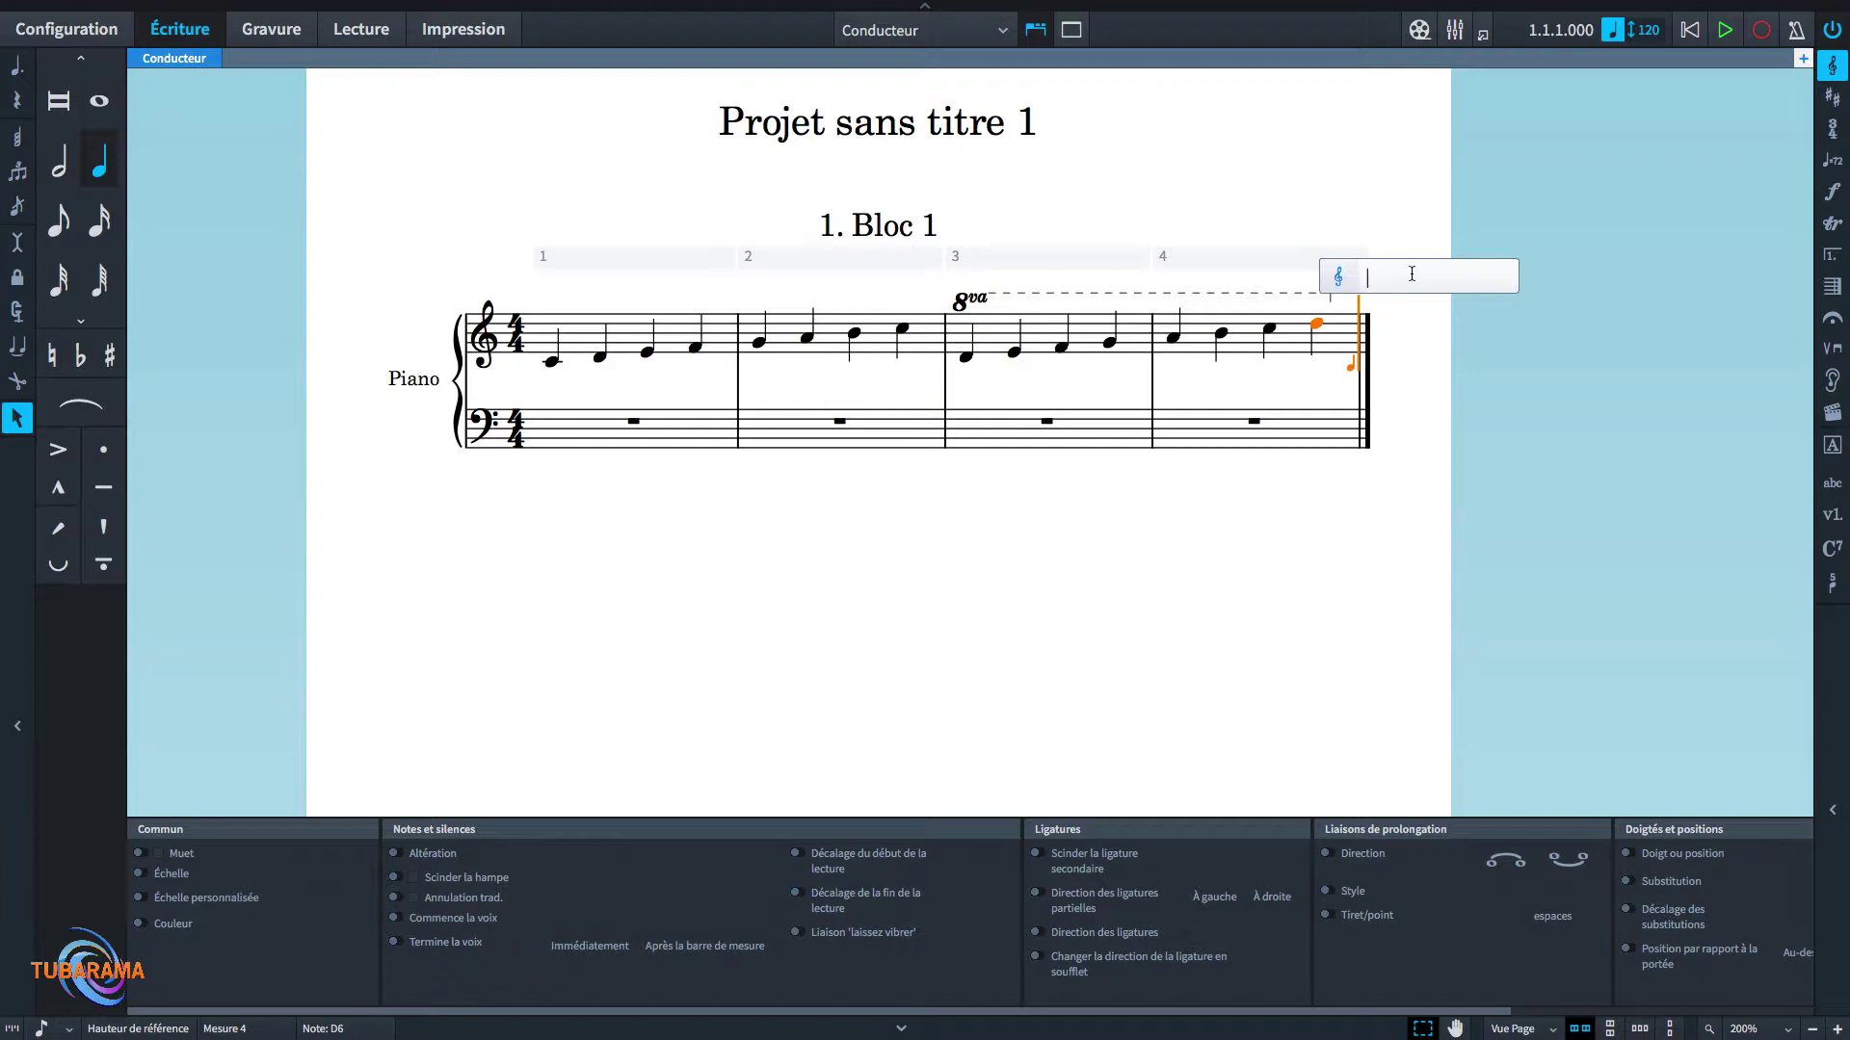
key("Return")
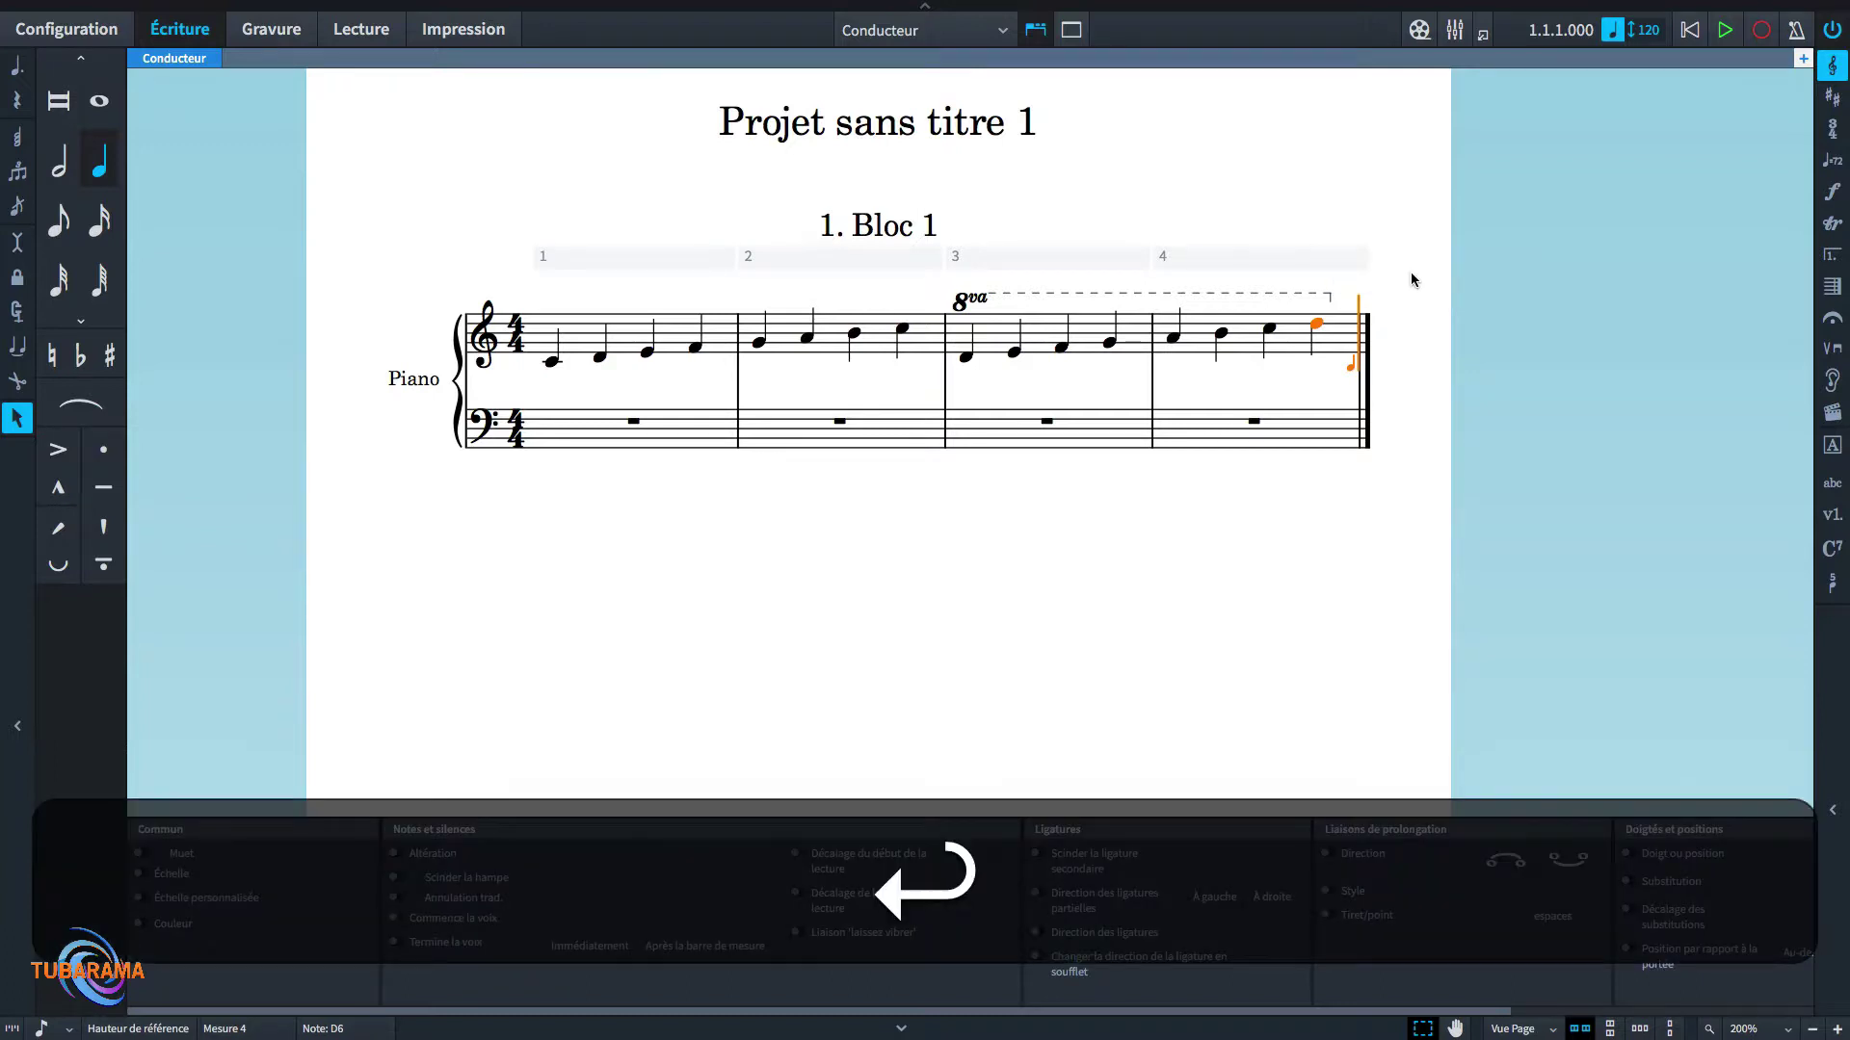
- Enter quarter notes A4, F4, D4 and B3 in bar 5 and a whole note C4 in bar 6, ending note input
key("a")
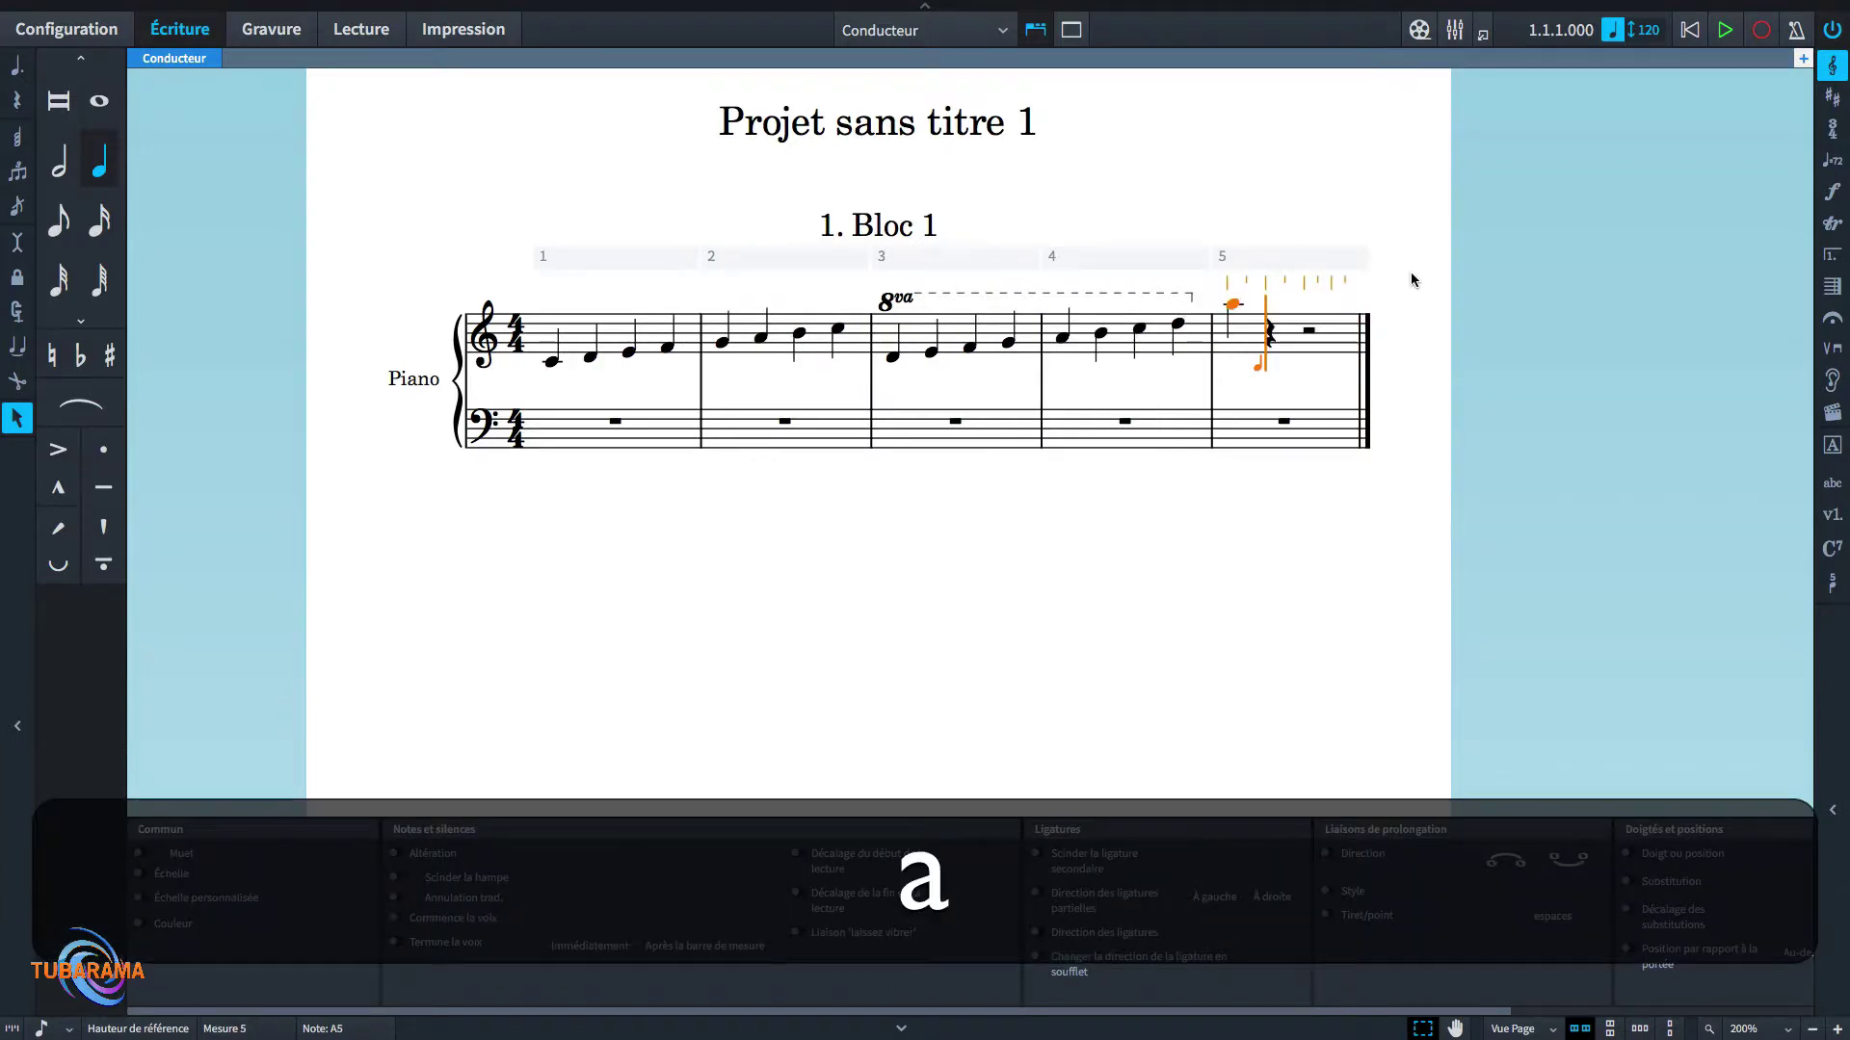
key("alt+super+Down")
key("f")
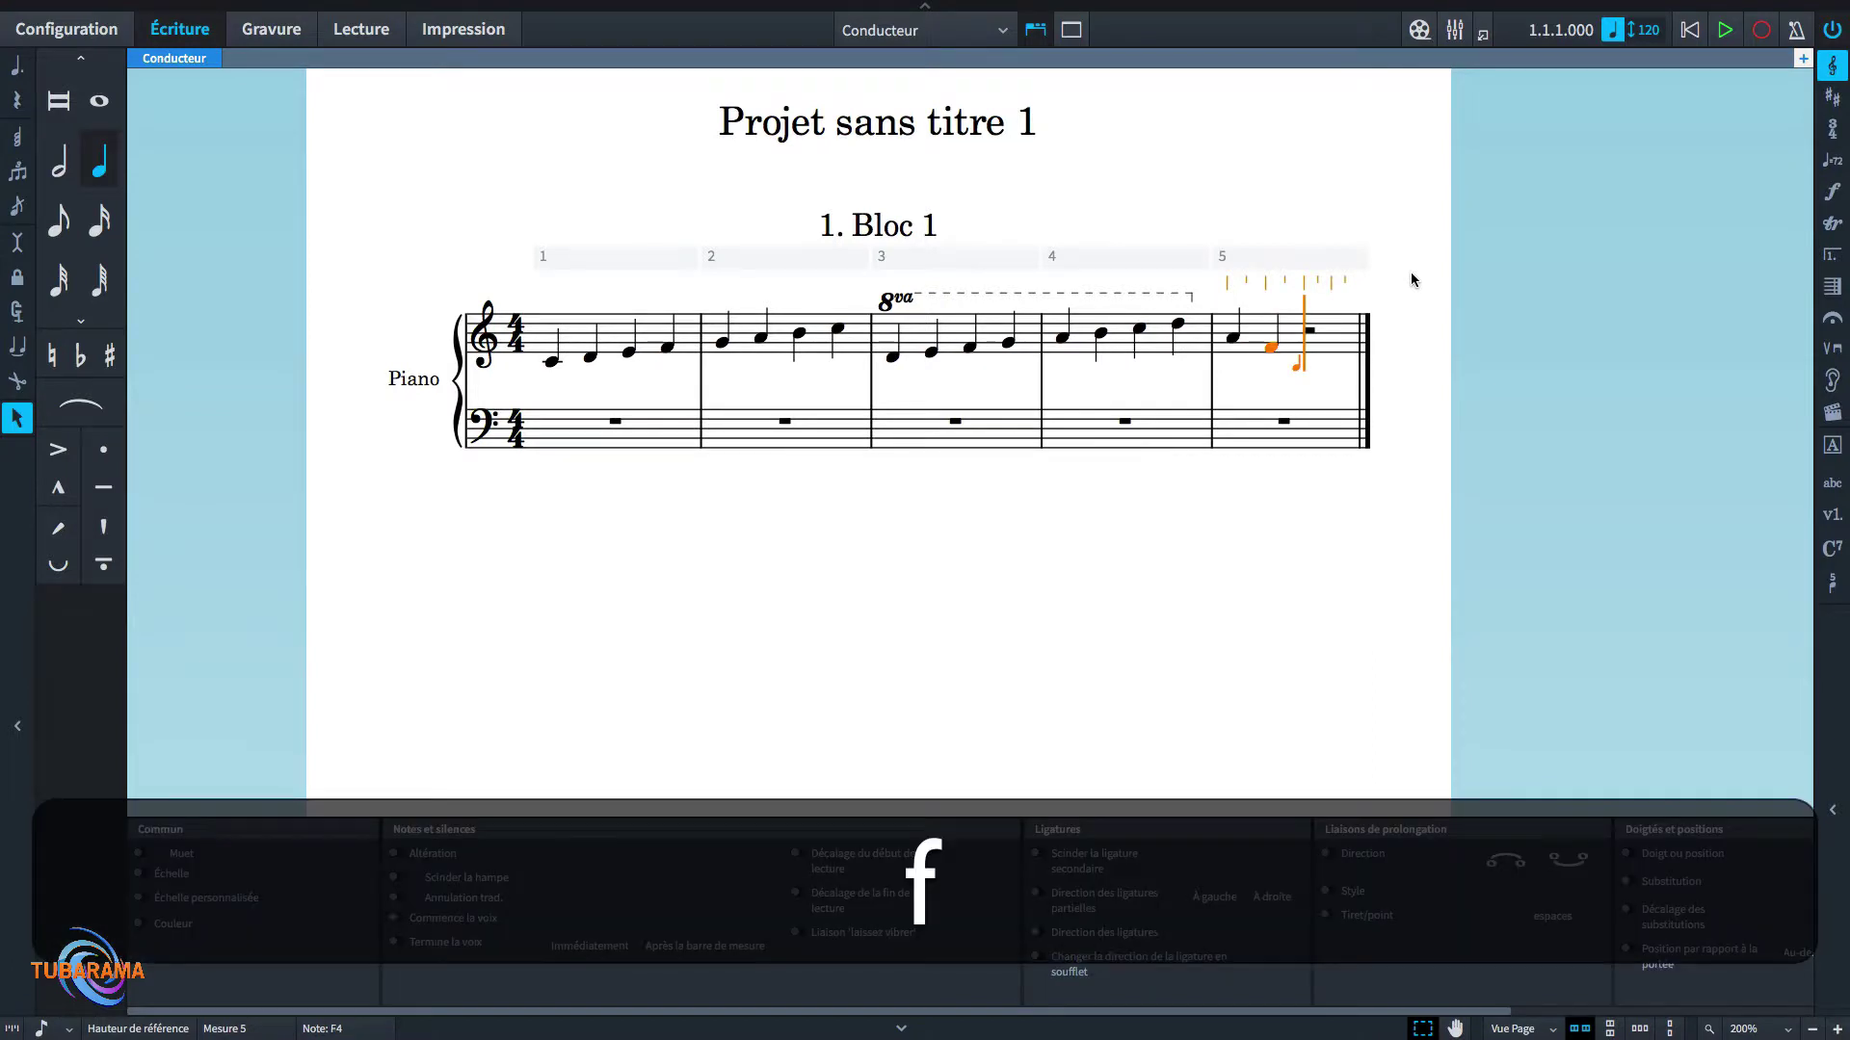
key("d")
key("b")
key("6")
key("c")
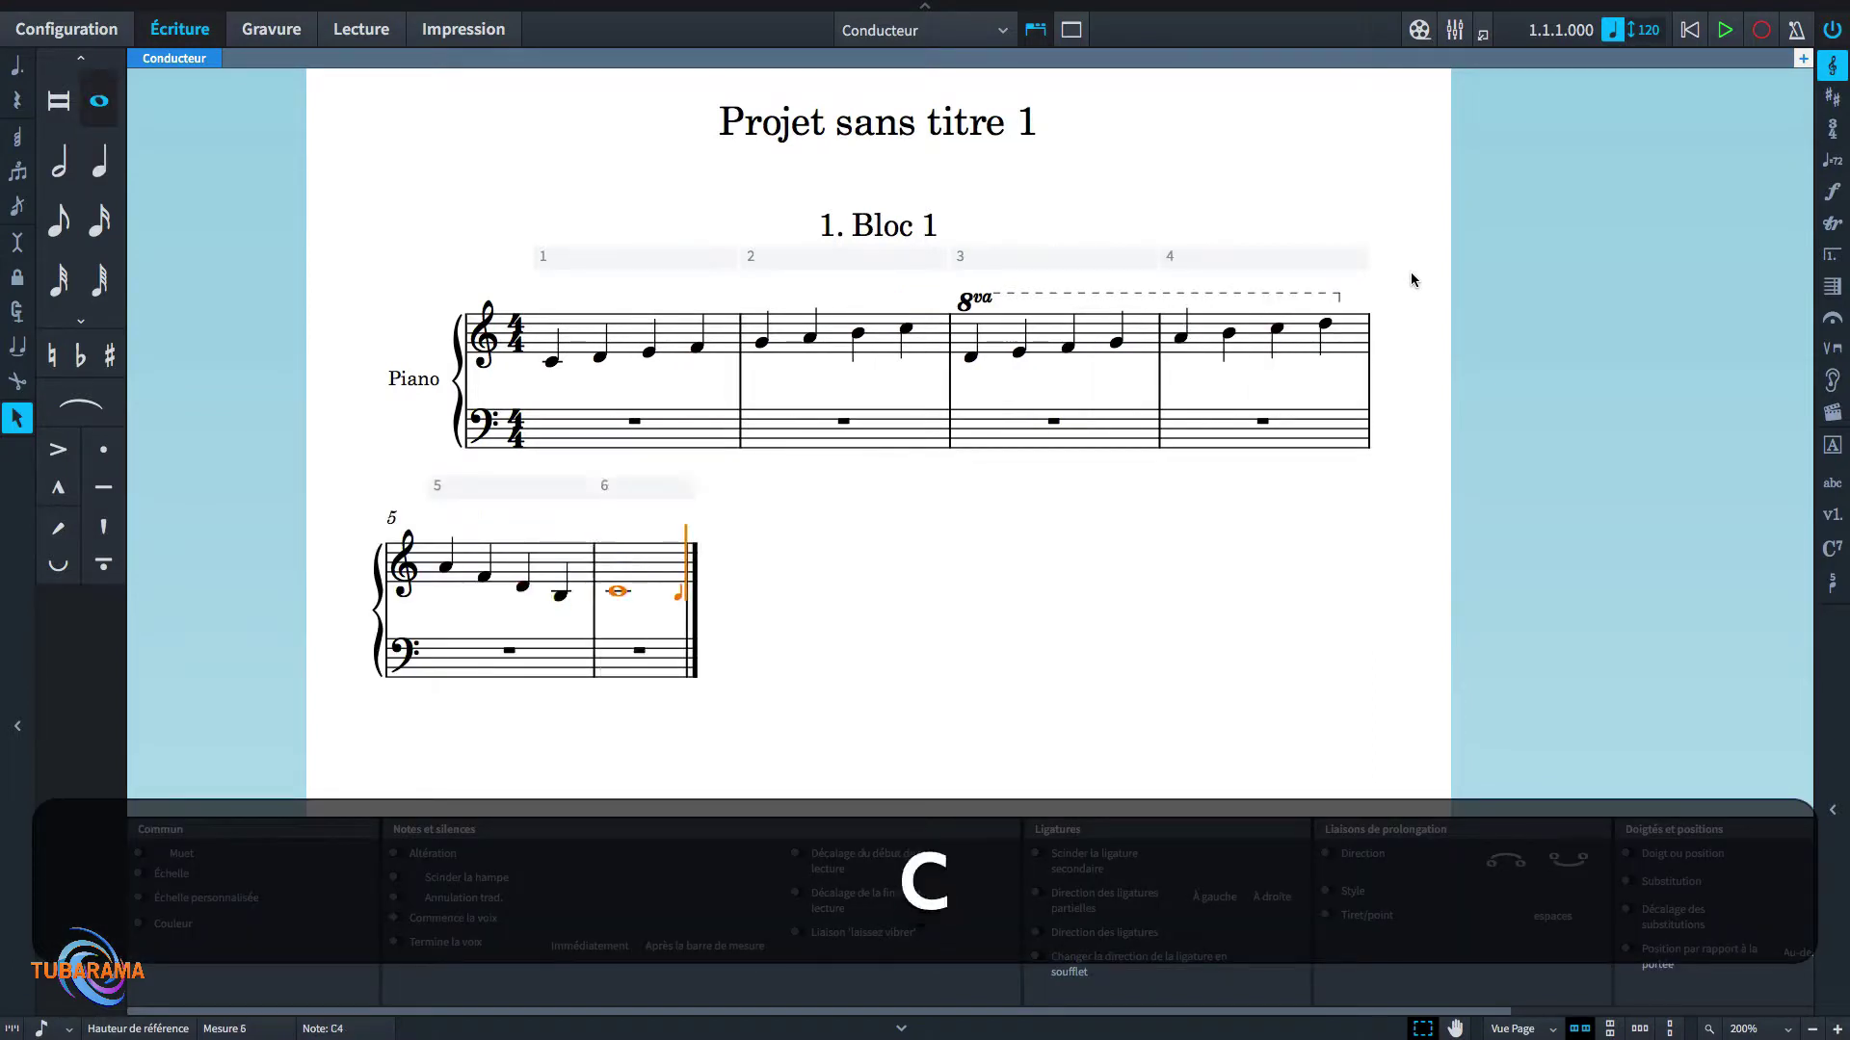
key("Escape")
left_click(1259, 564)
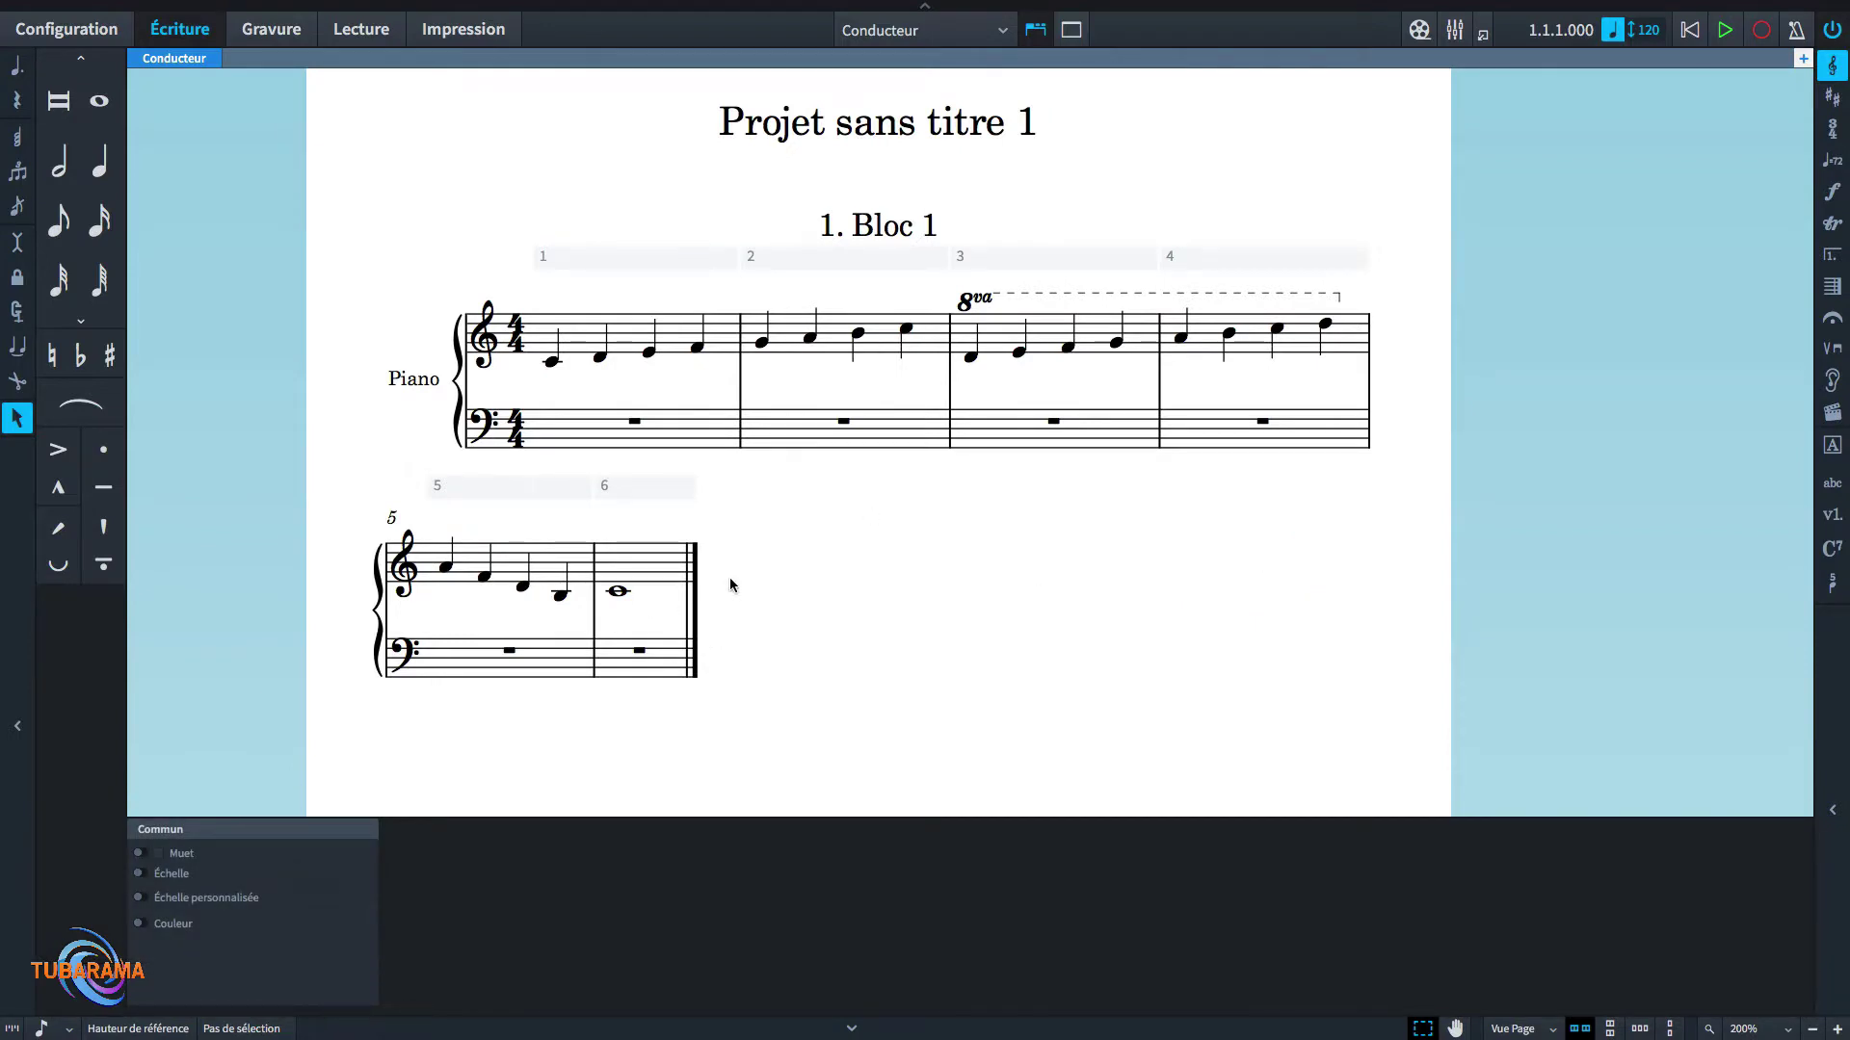
- Shorten the 8va octave line so that it ends on the B in bar 4
left_click(1002, 292)
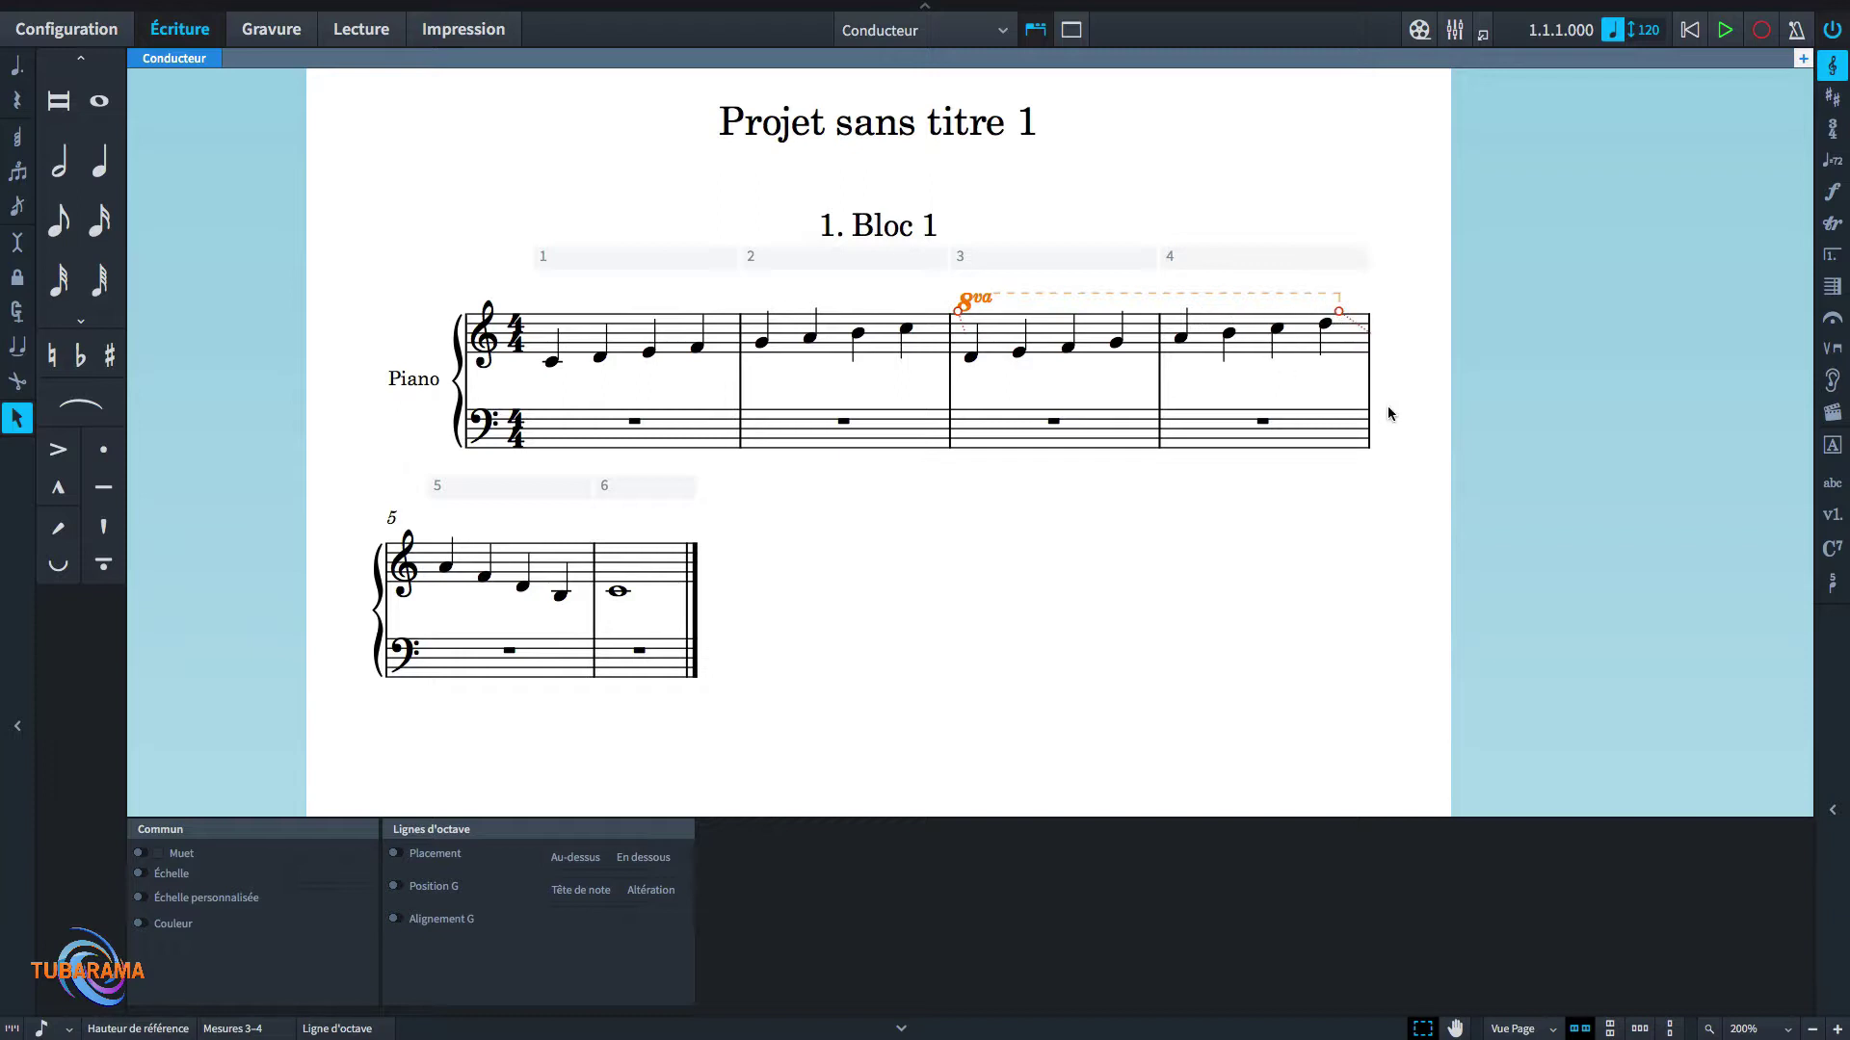
key("alt+shift")
key("alt+shift+Left")
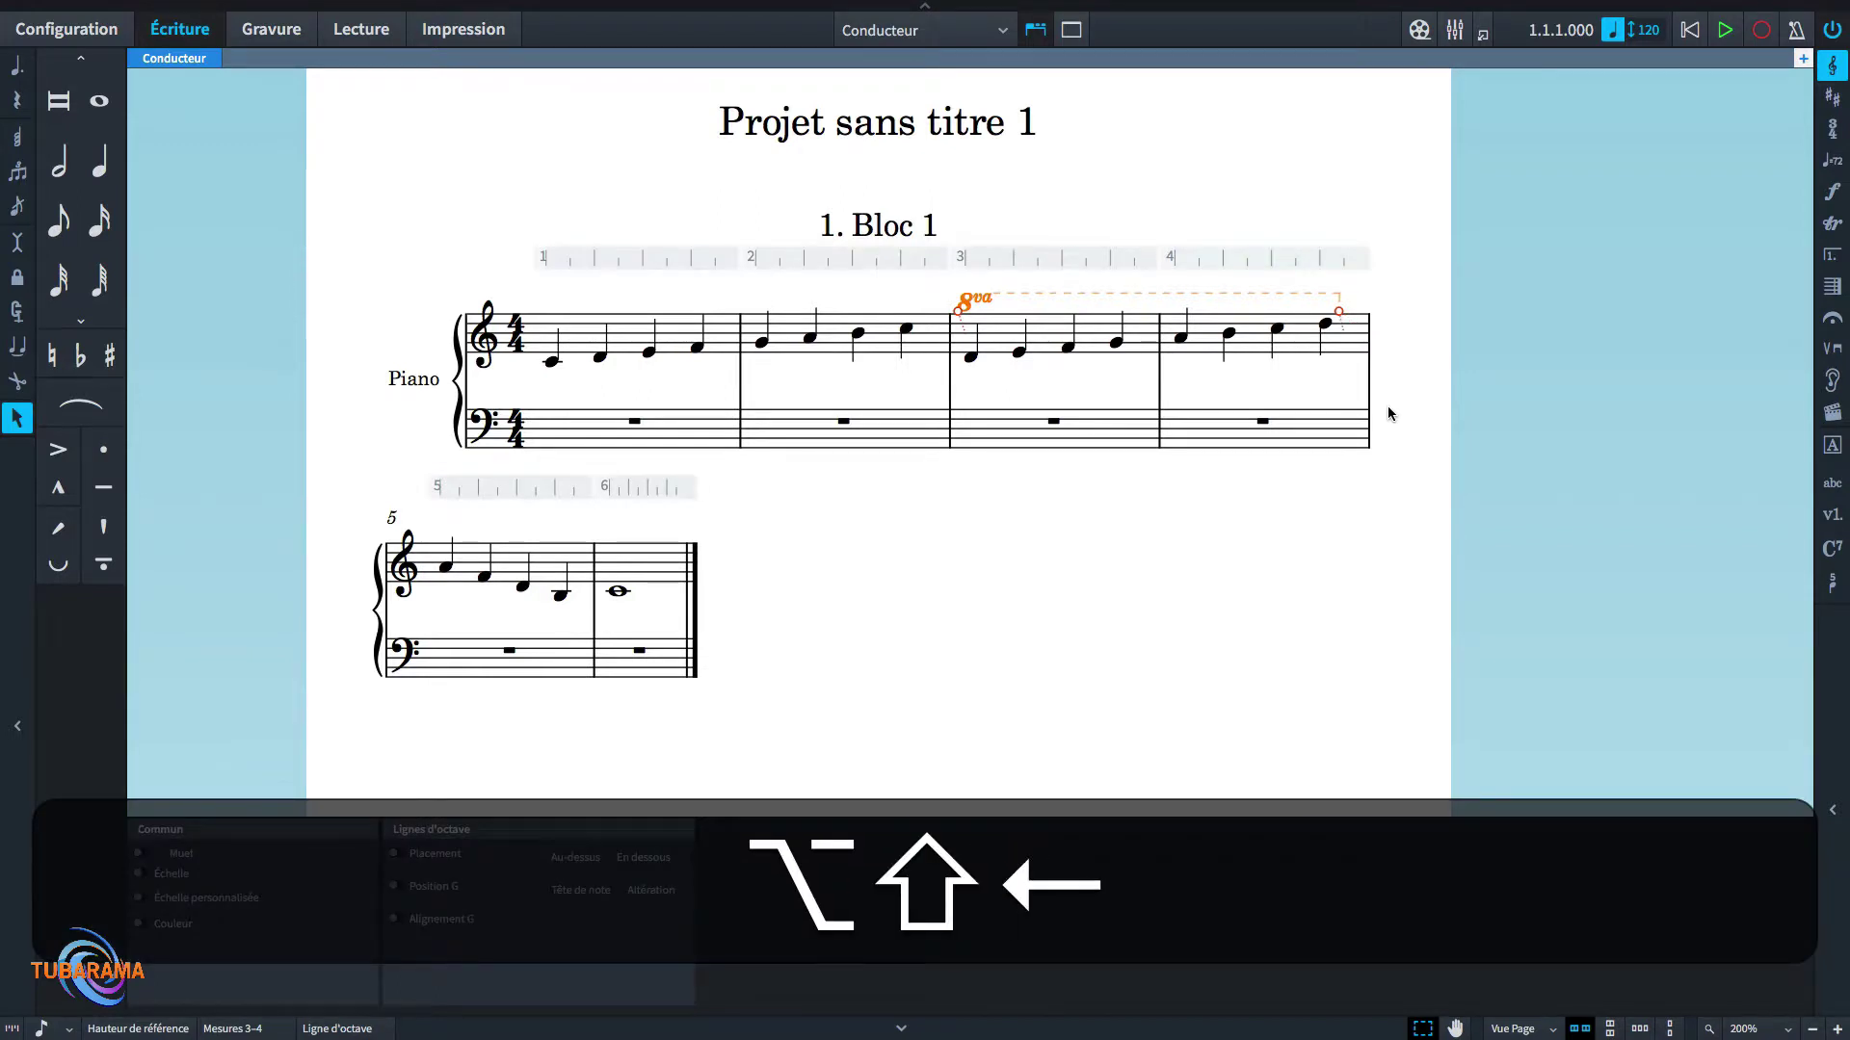
key("alt+shift+Left")
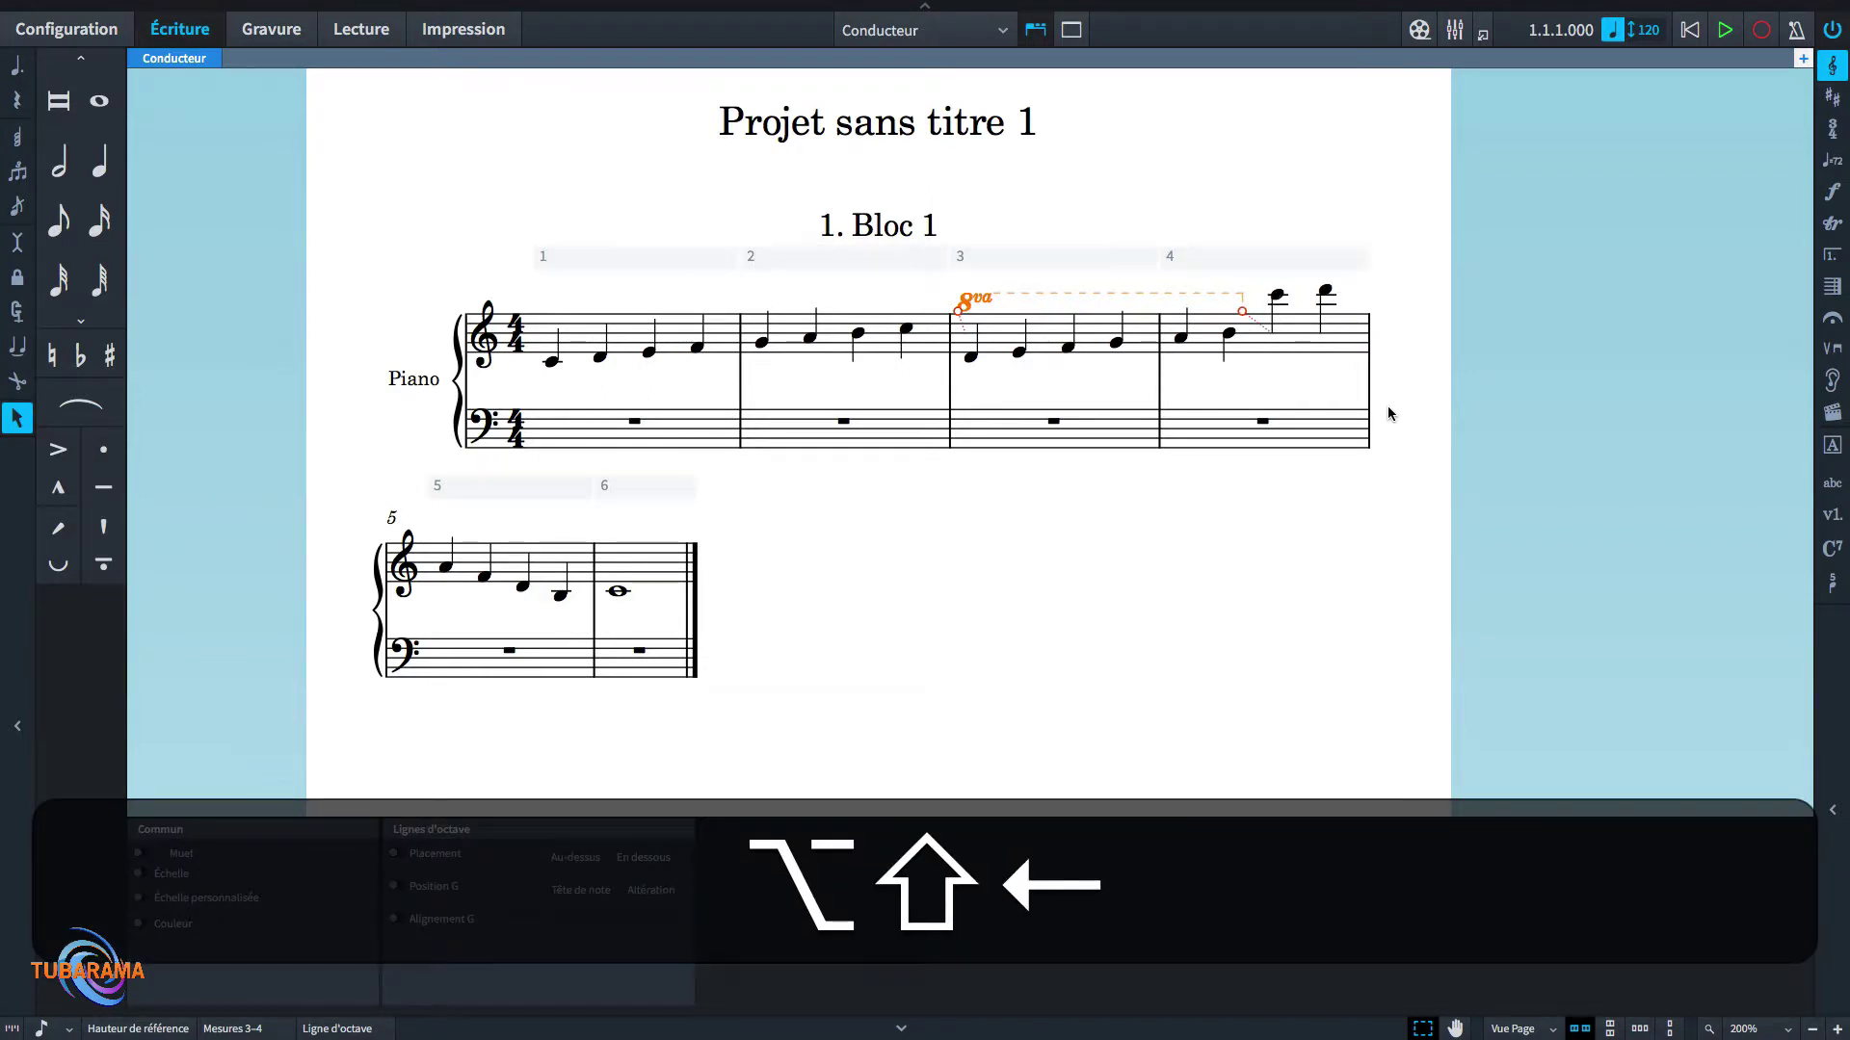
- Set the rhythmic grid to a quarter note and shorten the 8va octave line to the end of bar 3
key("alt")
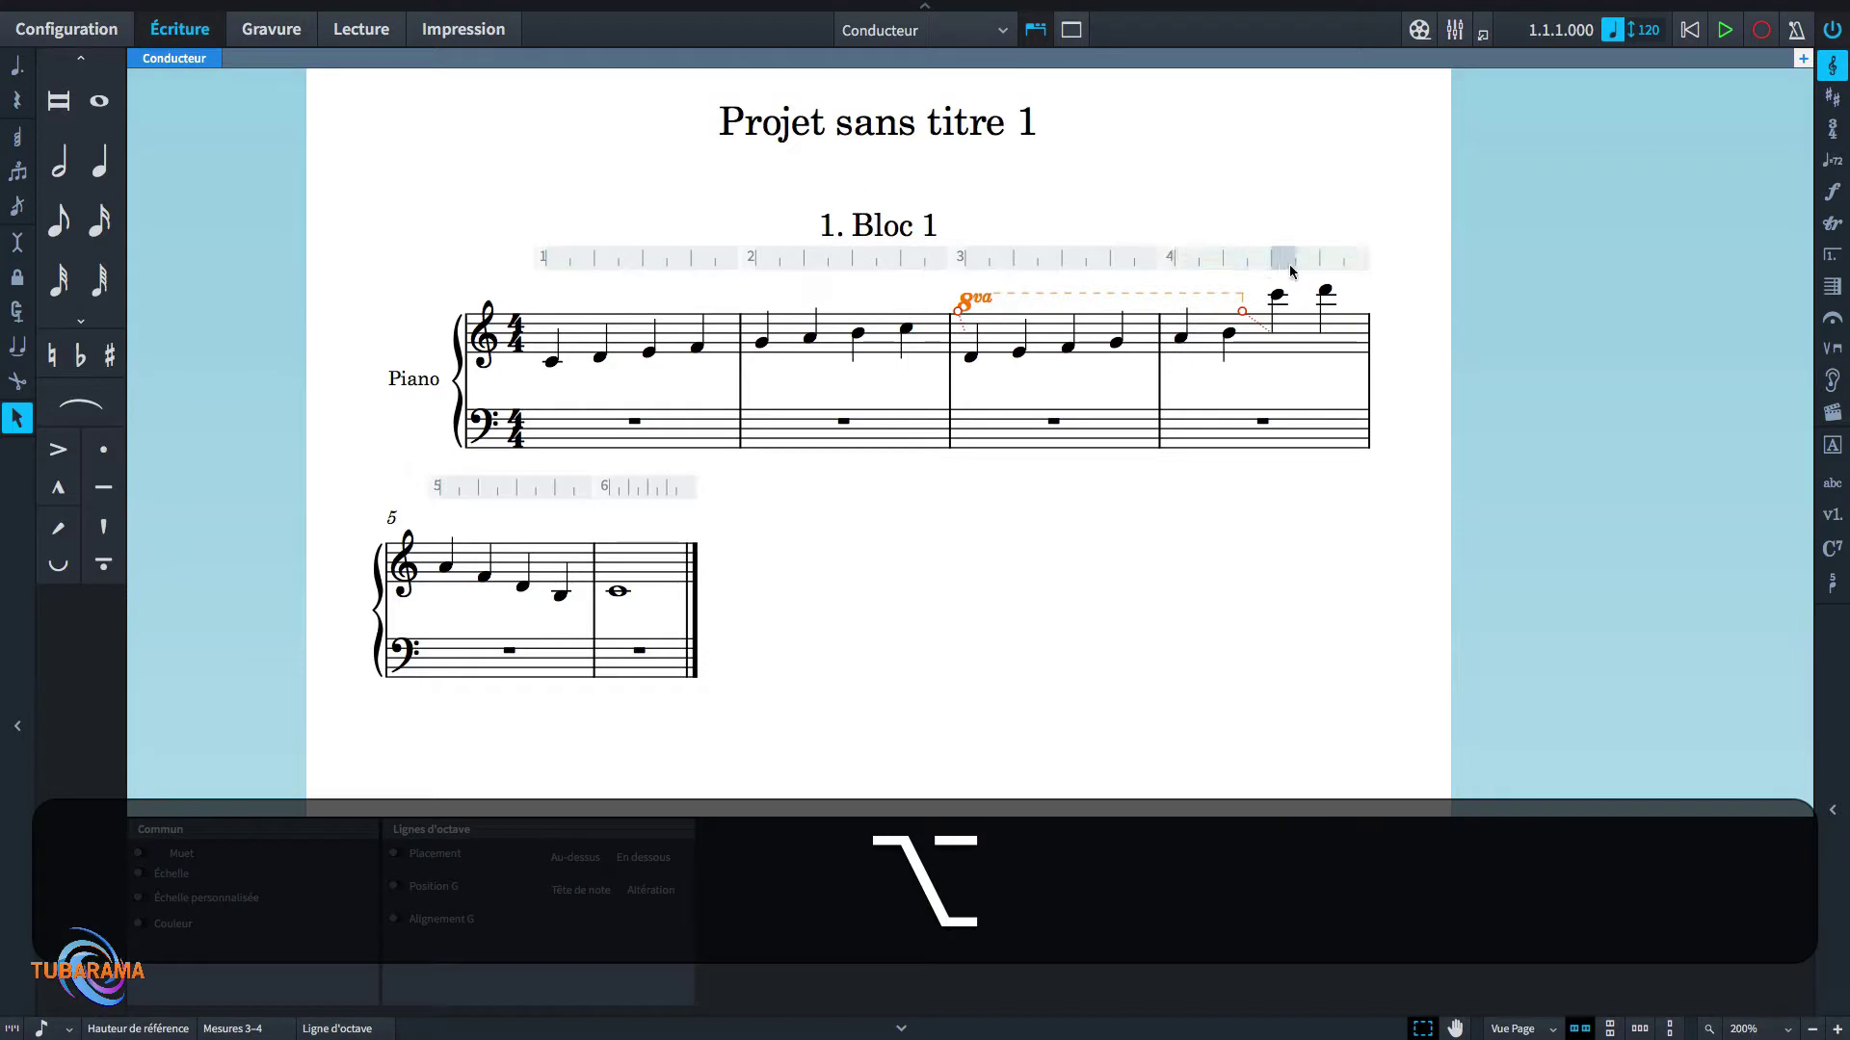
left_click(41, 1027)
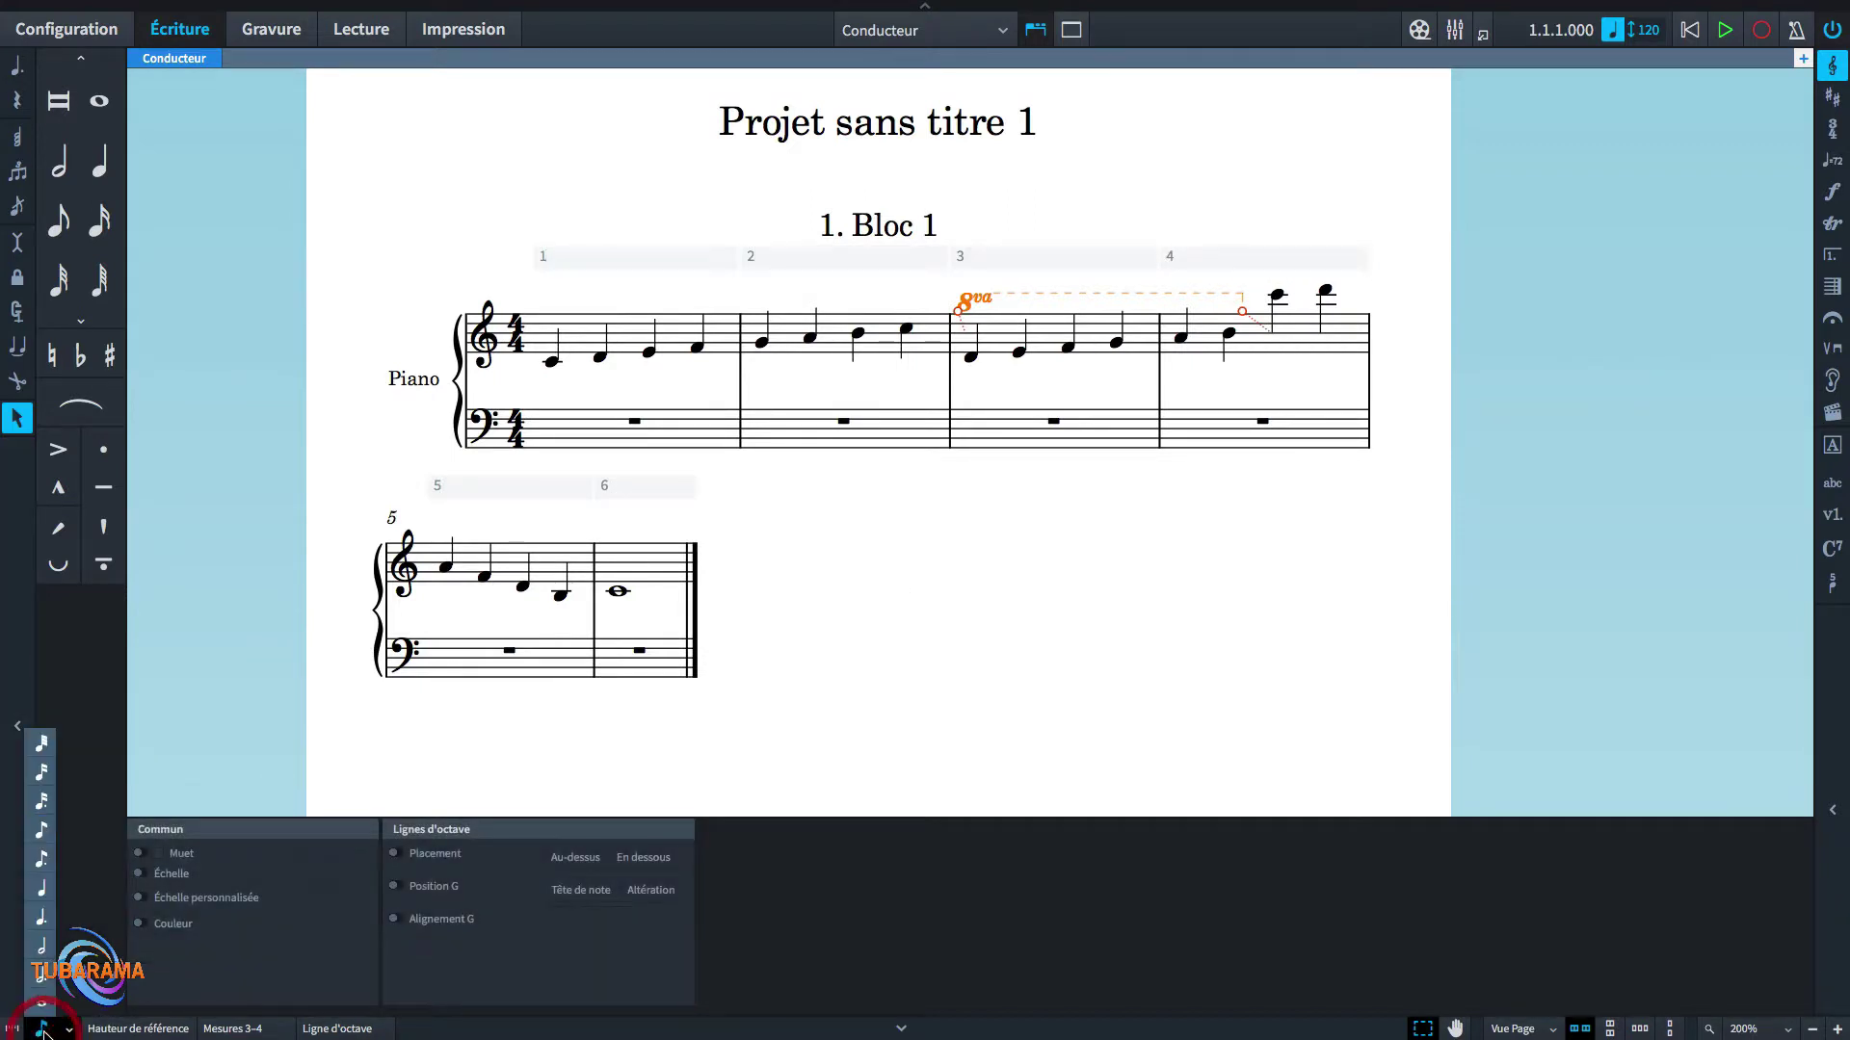
left_click(43, 913)
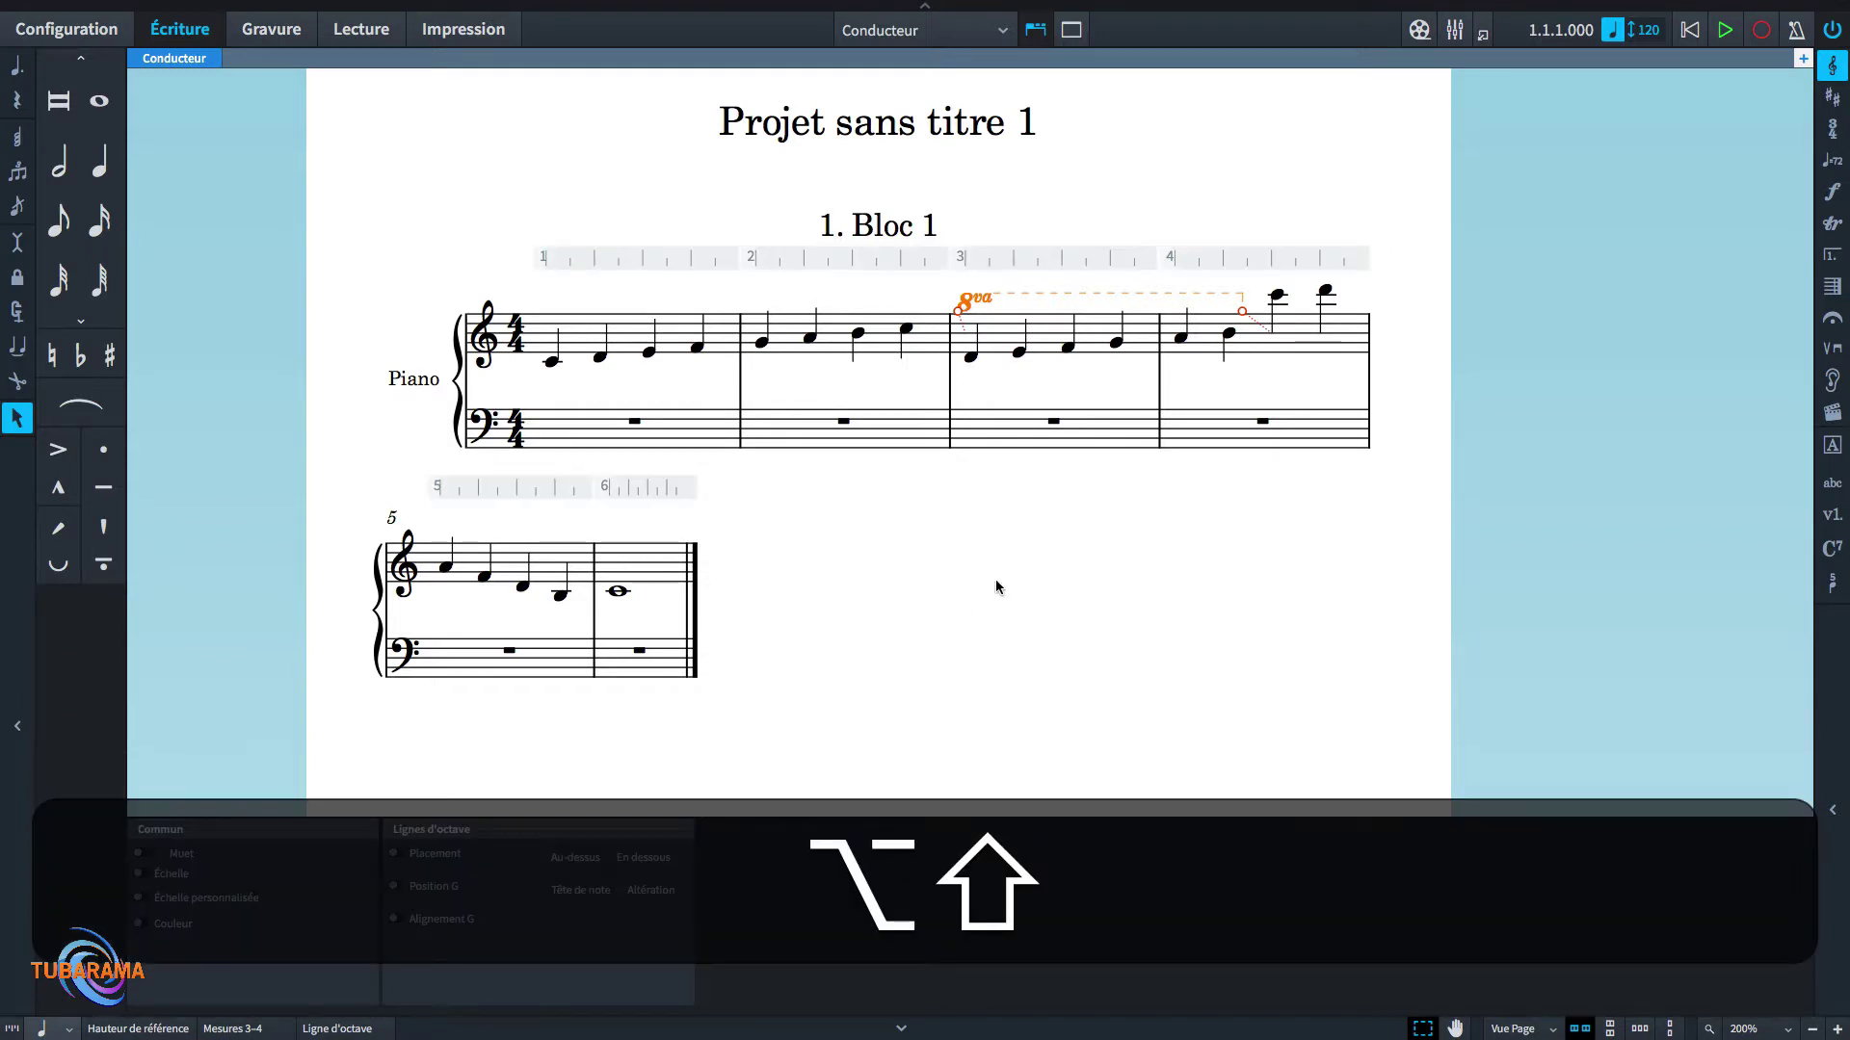
key("alt+shift+Left")
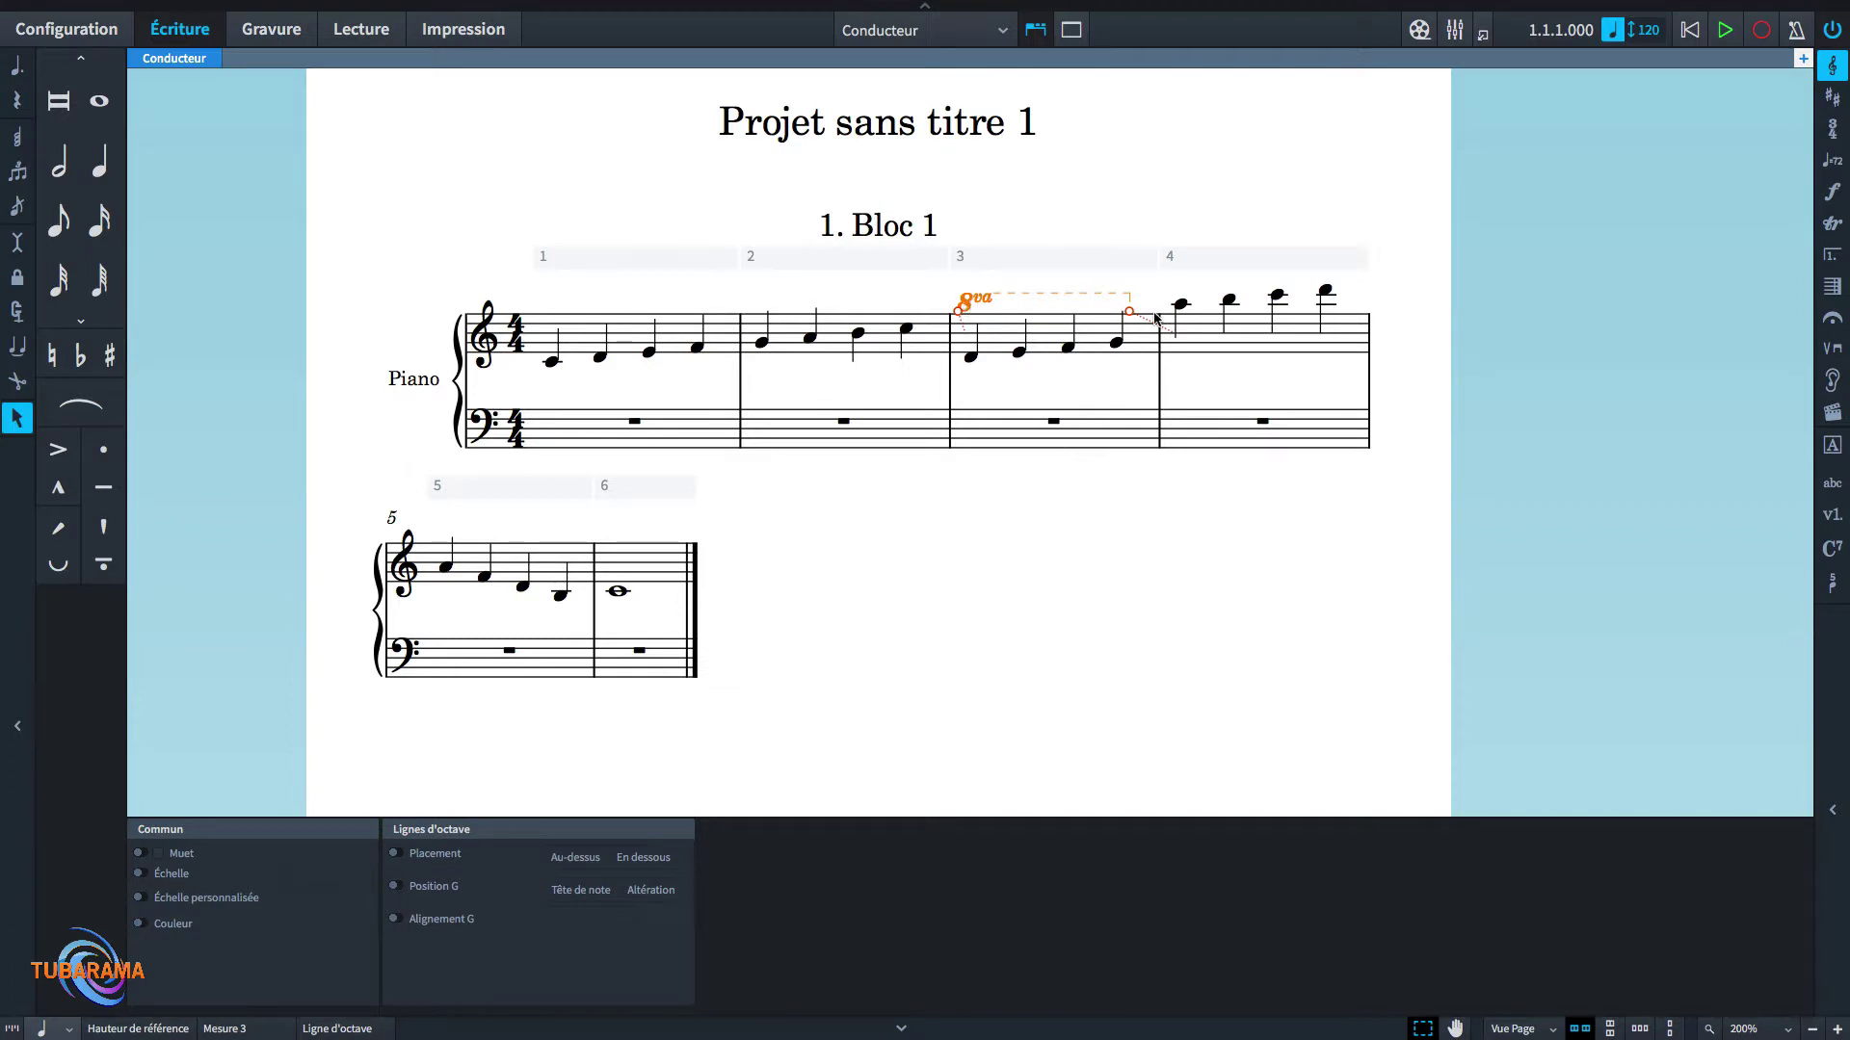
- Move the 8va octave line one bar later so that it covers the four notes of bar 4
key("alt+Right")
key("alt+Right")
key("alt+Right")
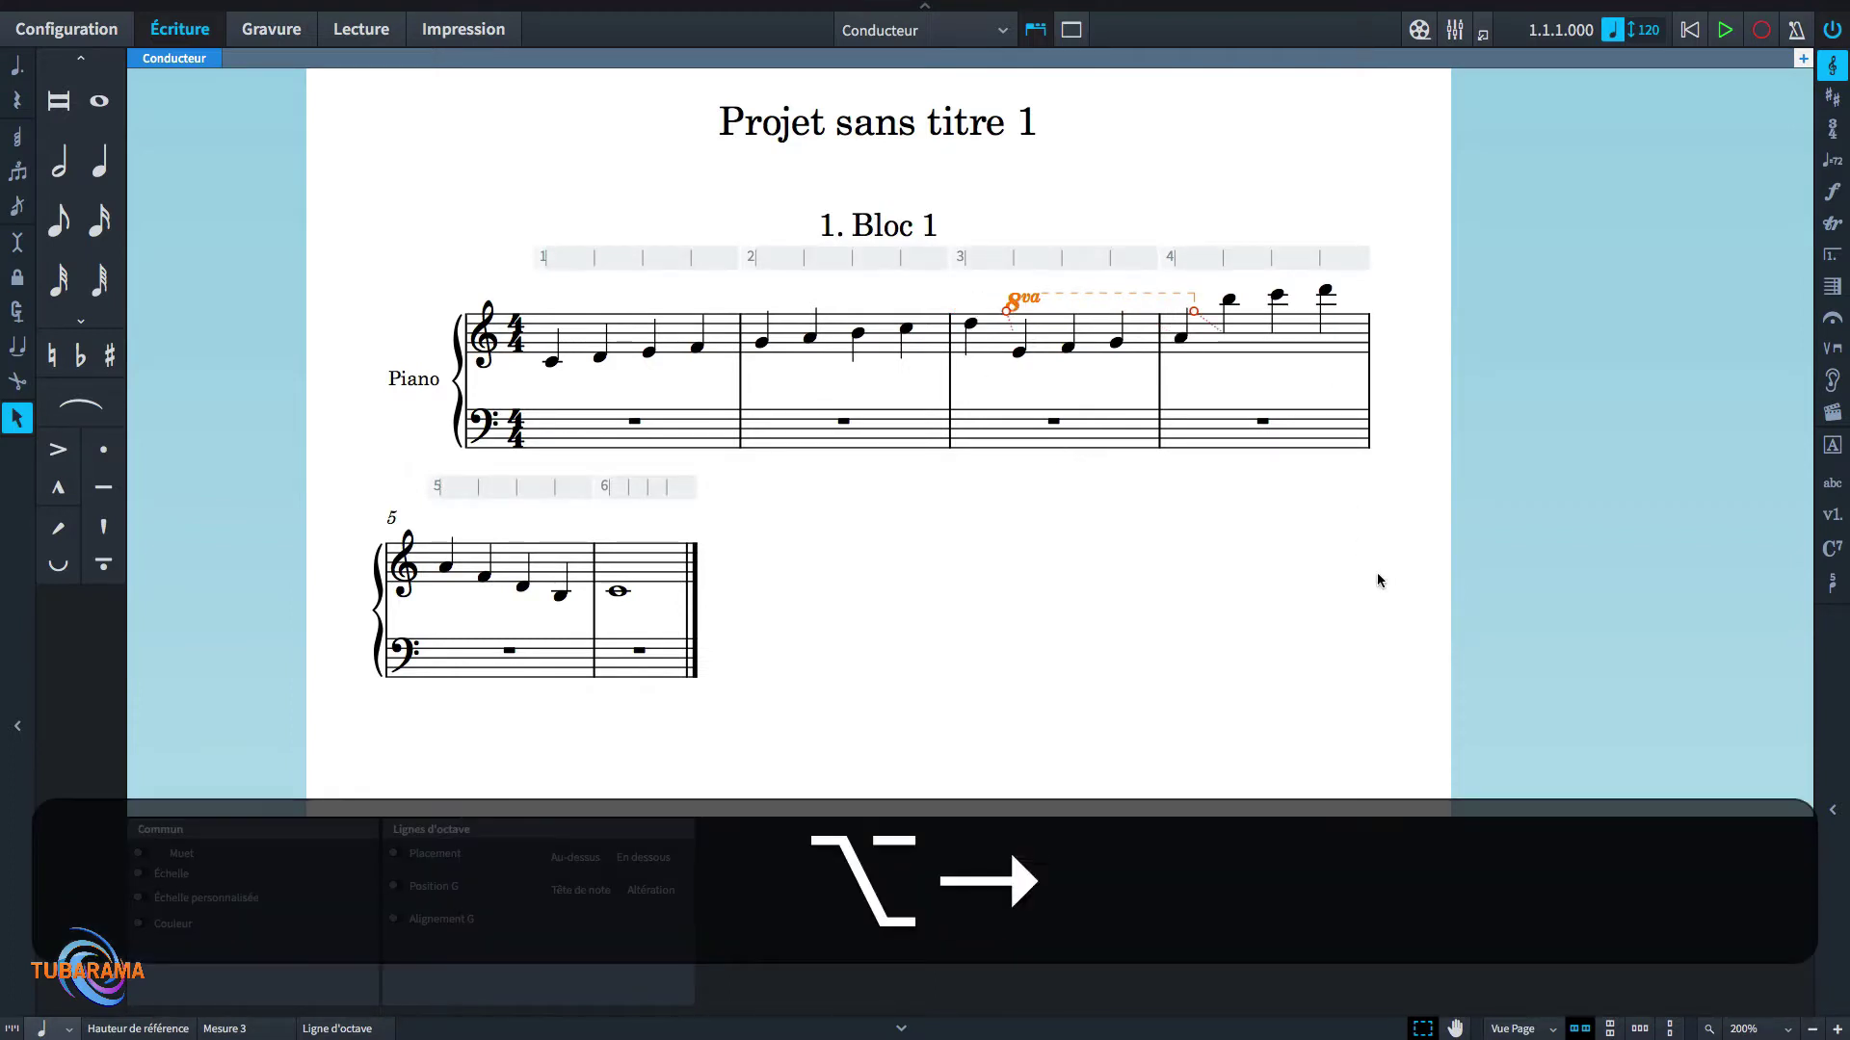
key("alt+Right")
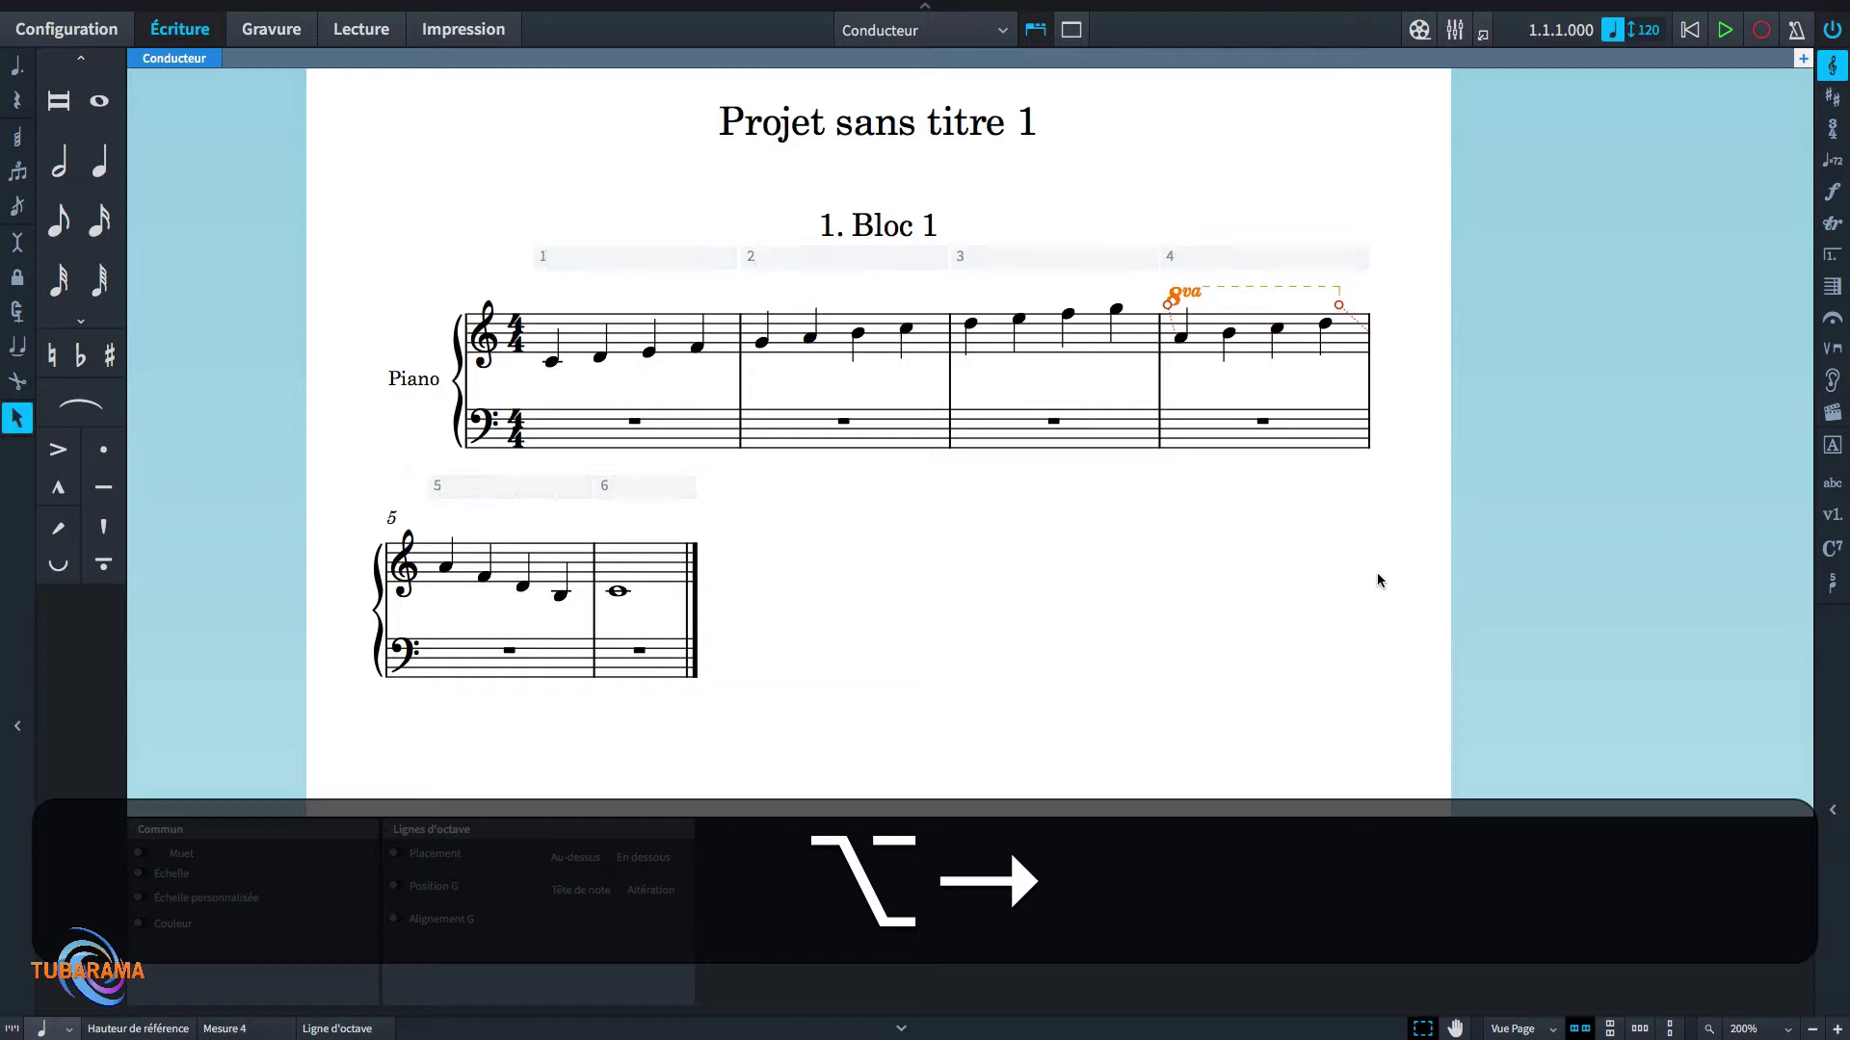
- Move the 8va octave line one quarter note earlier and lengthen it by a quarter so it still ends on bar 4's last note
key("alt+Left")
key("alt+Right")
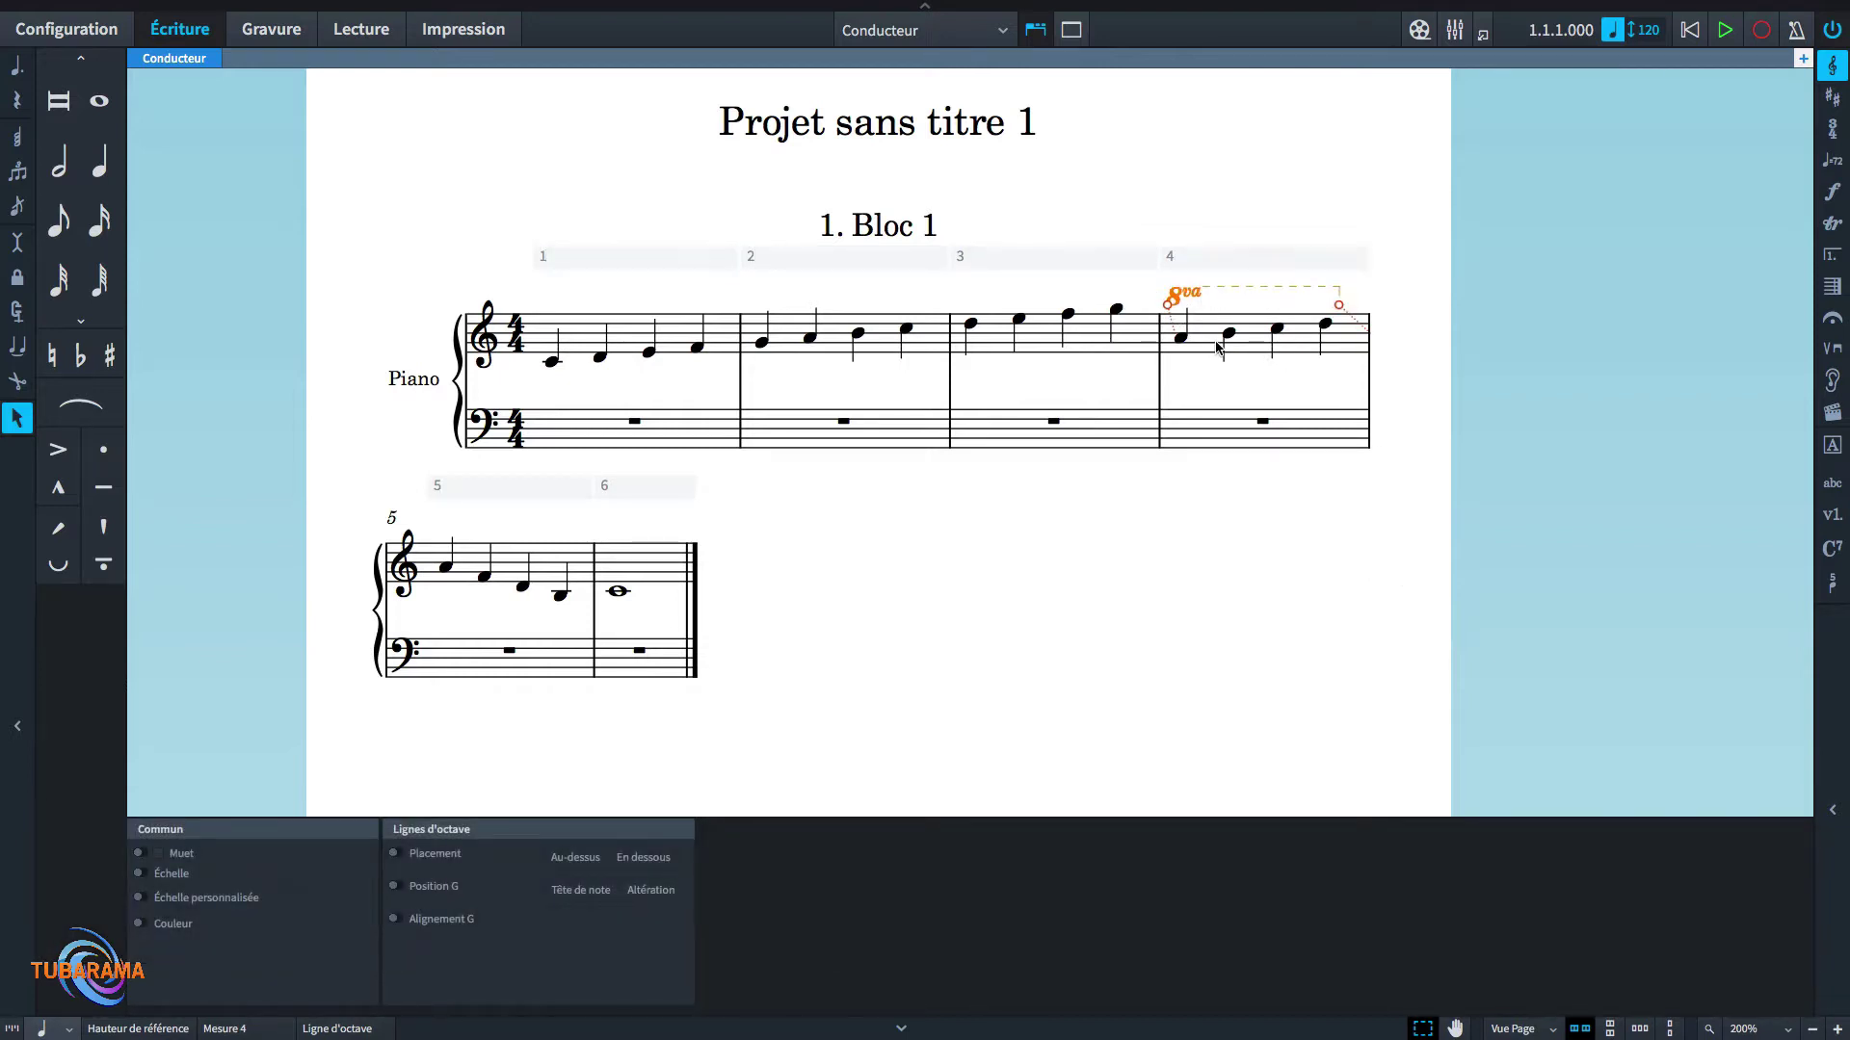
key("alt+Left")
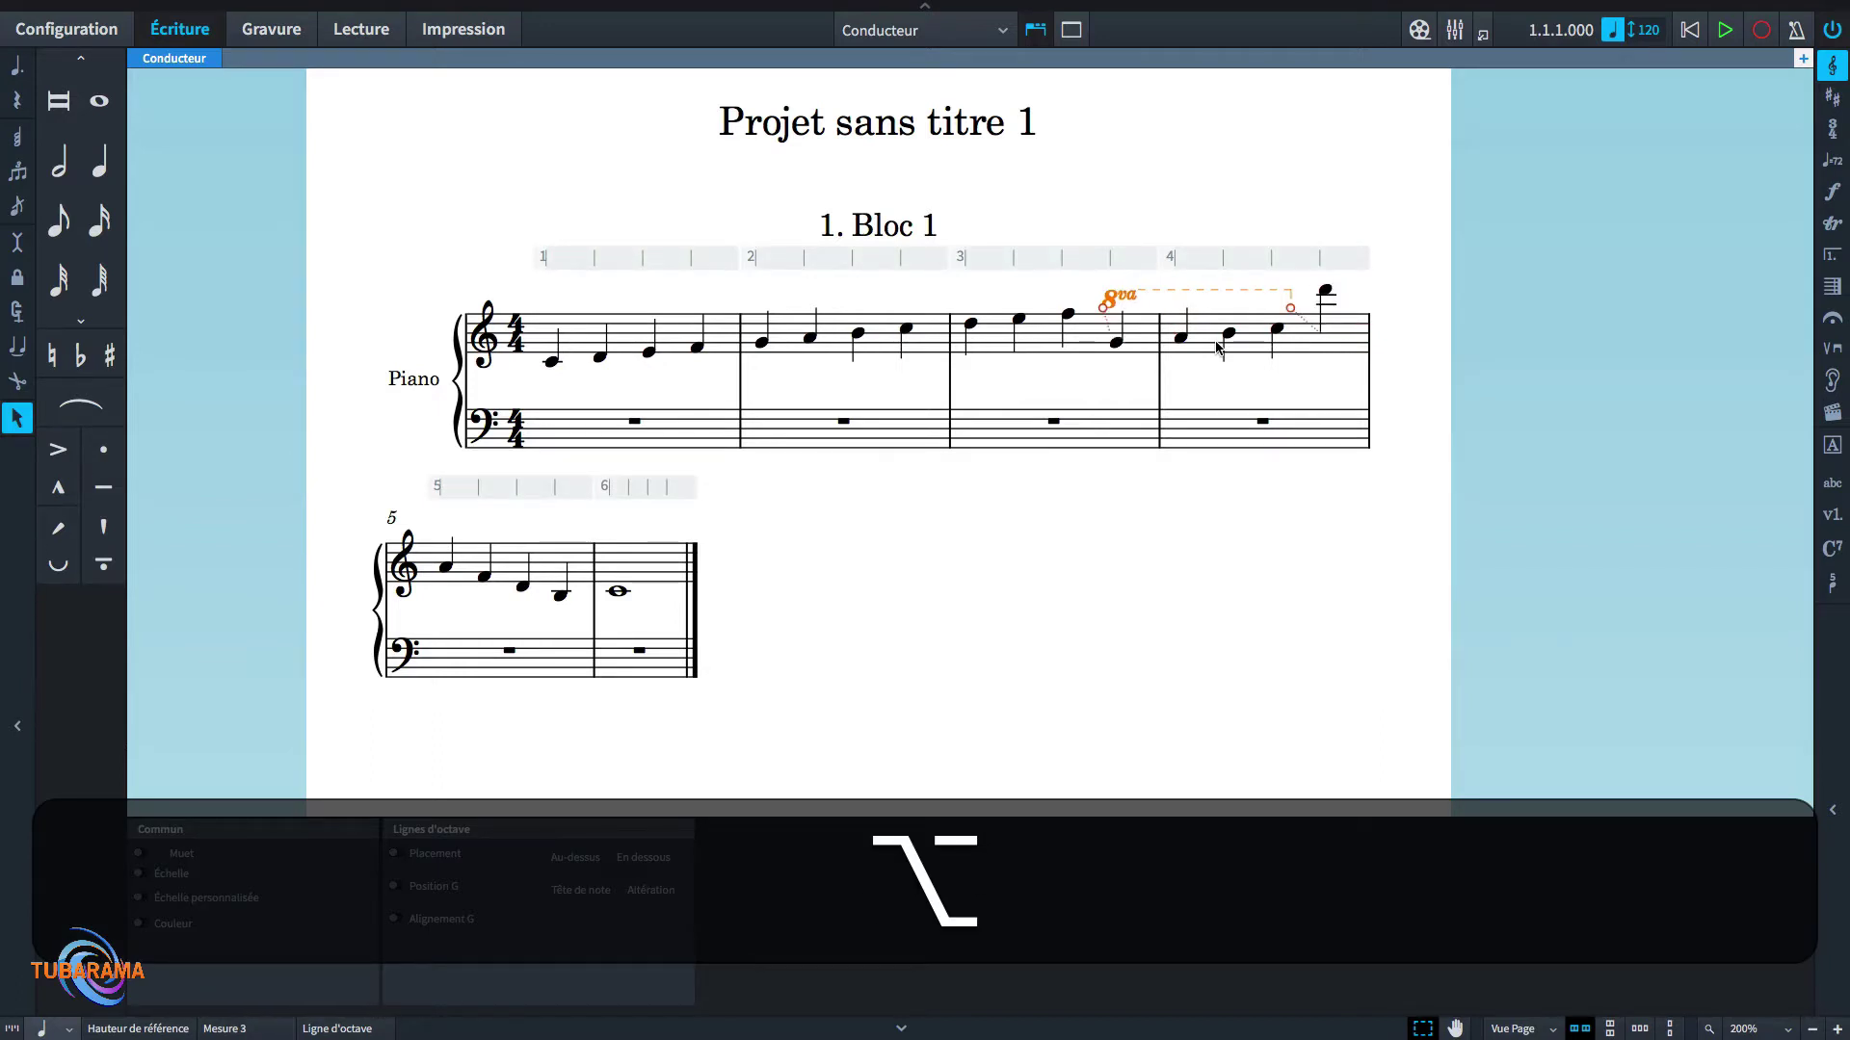
key("alt+shift+Right")
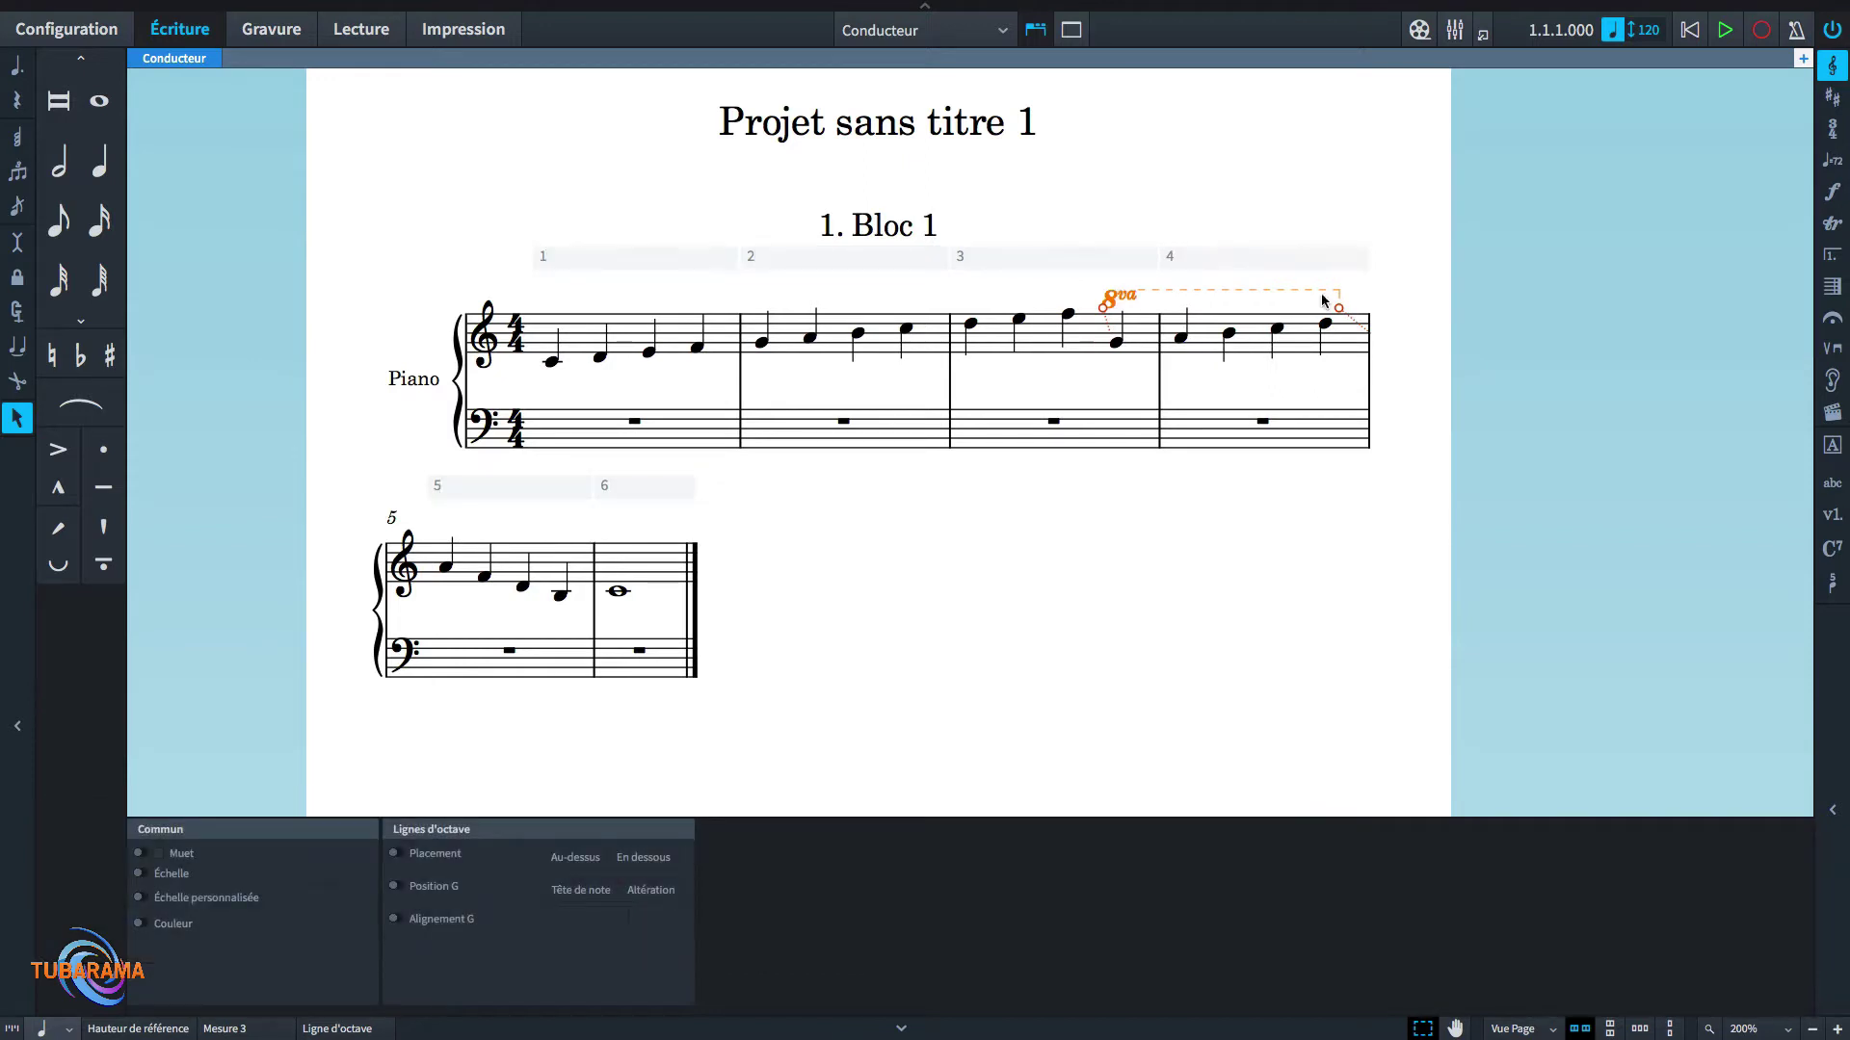
- Delete the 8va octave line that spans from the last note of bar 3 through bar 4
left_click(1299, 385)
left_click(1130, 293)
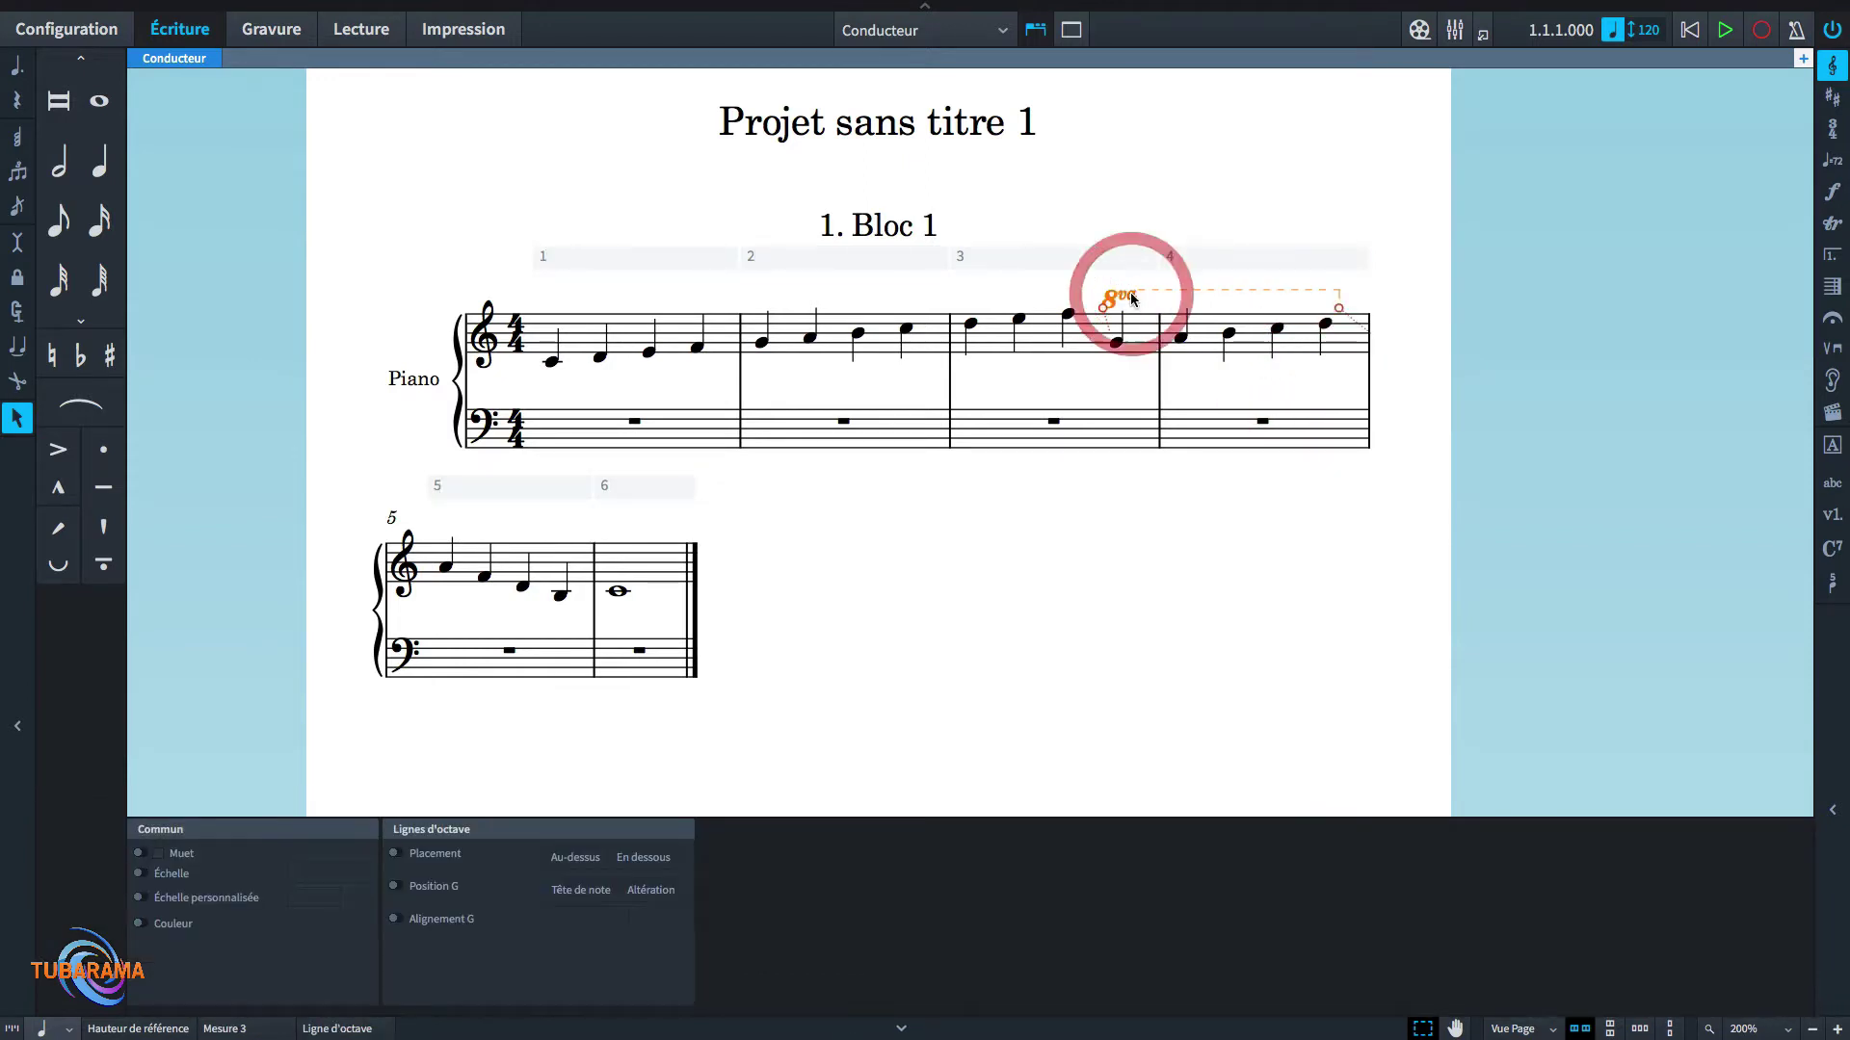
key("Delete")
left_click(1125, 374)
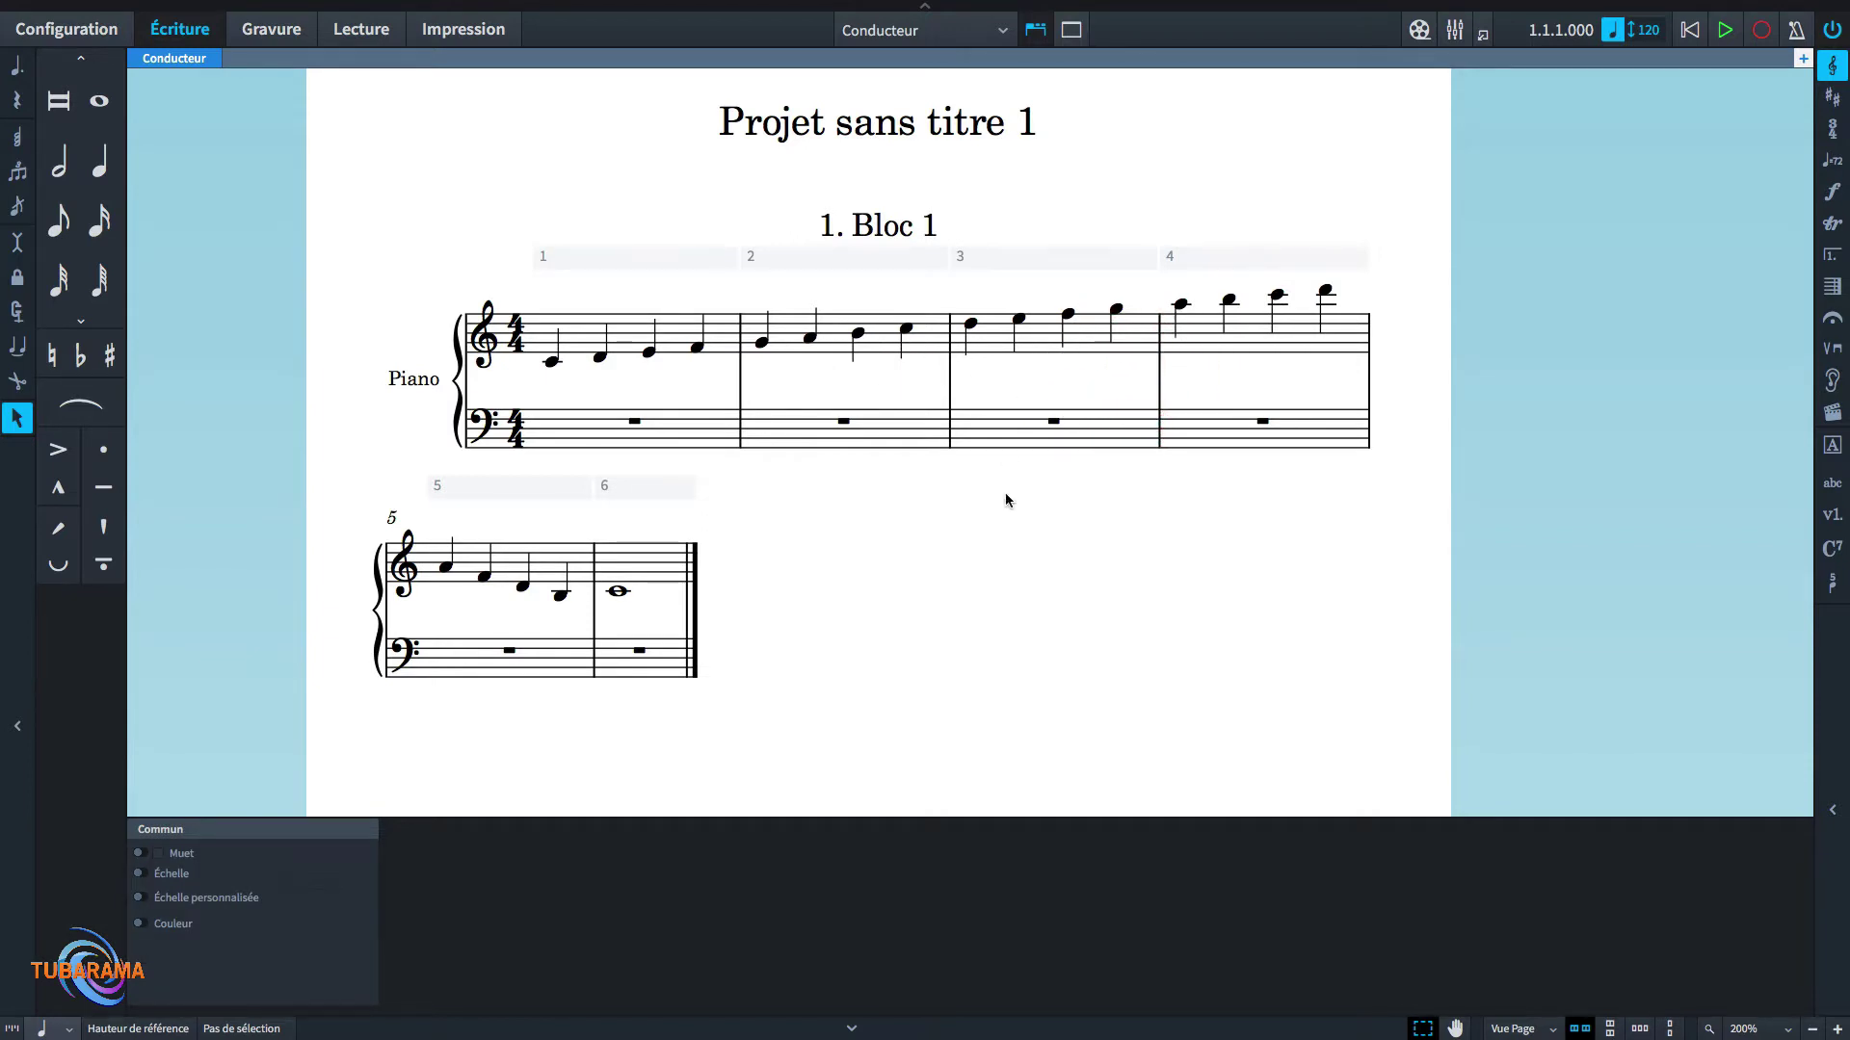
- Add an 8va octave line over the four notes of bar 4 from the octave line palette, then clear the selection
left_click(1031, 546)
left_click(1197, 345)
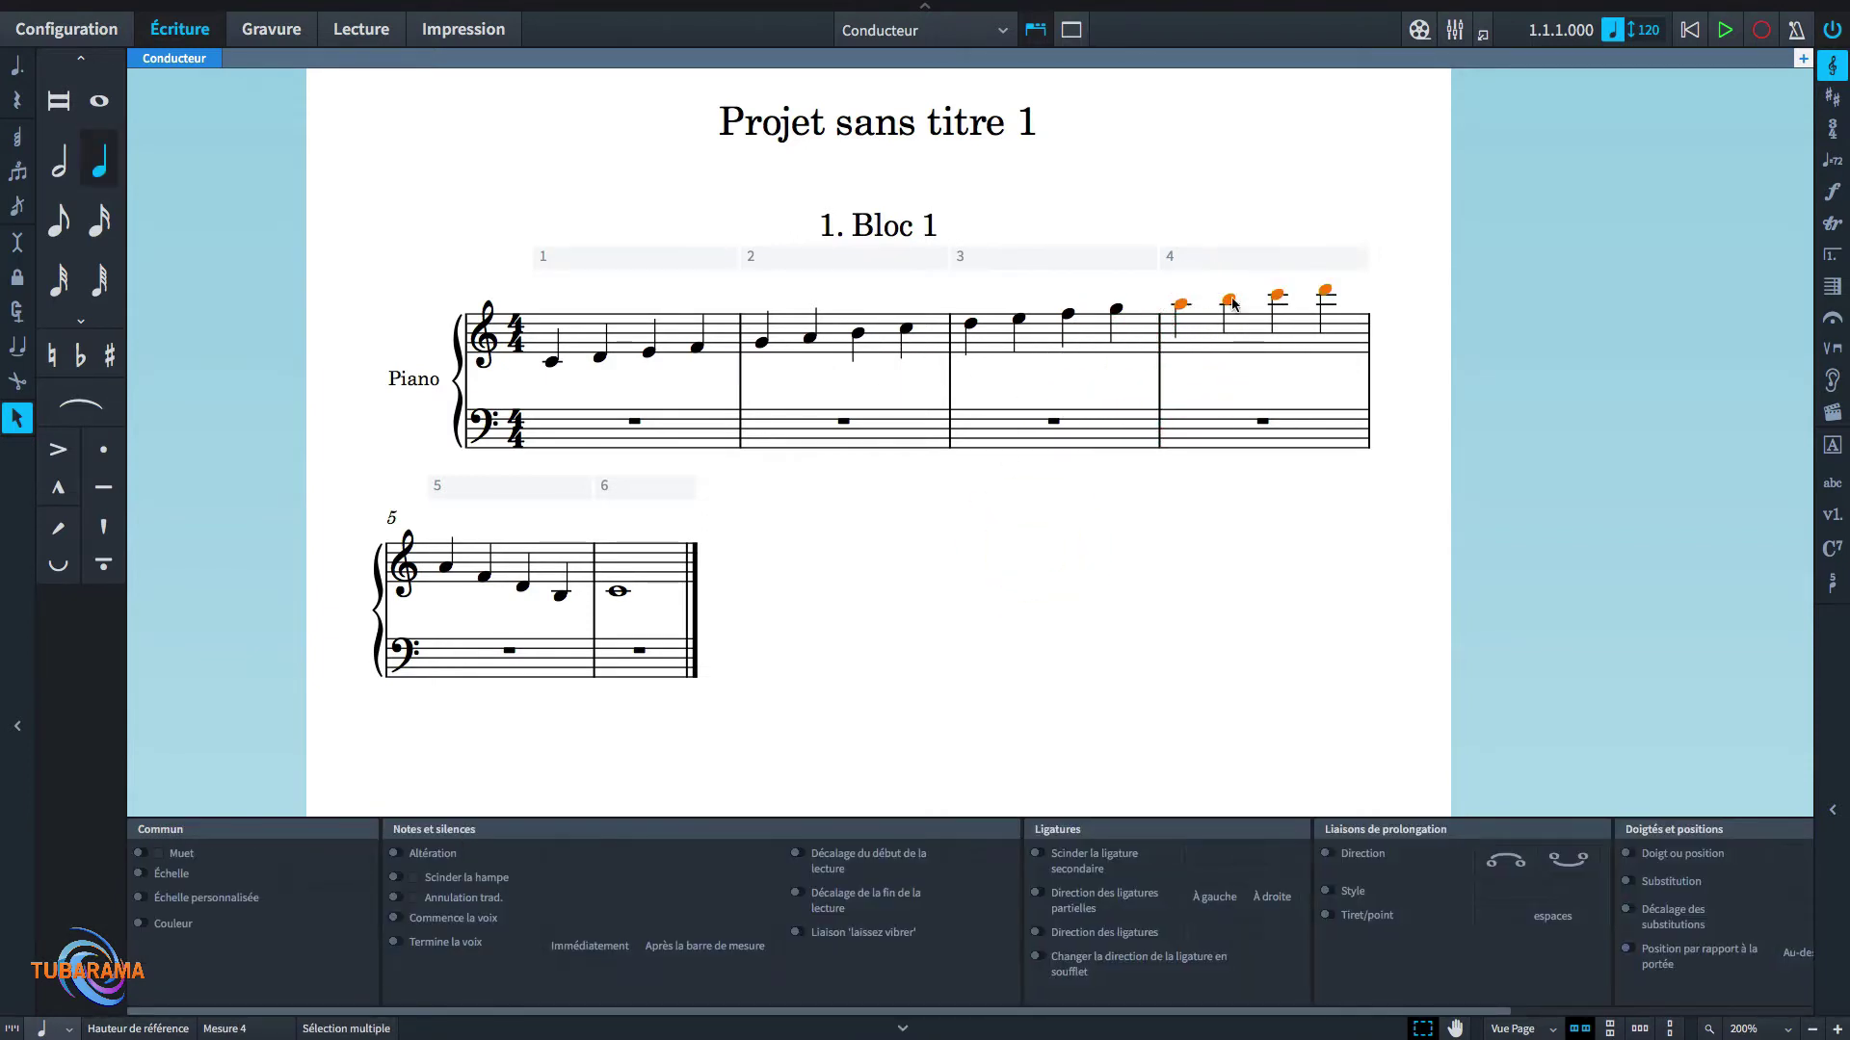
left_click(1832, 65)
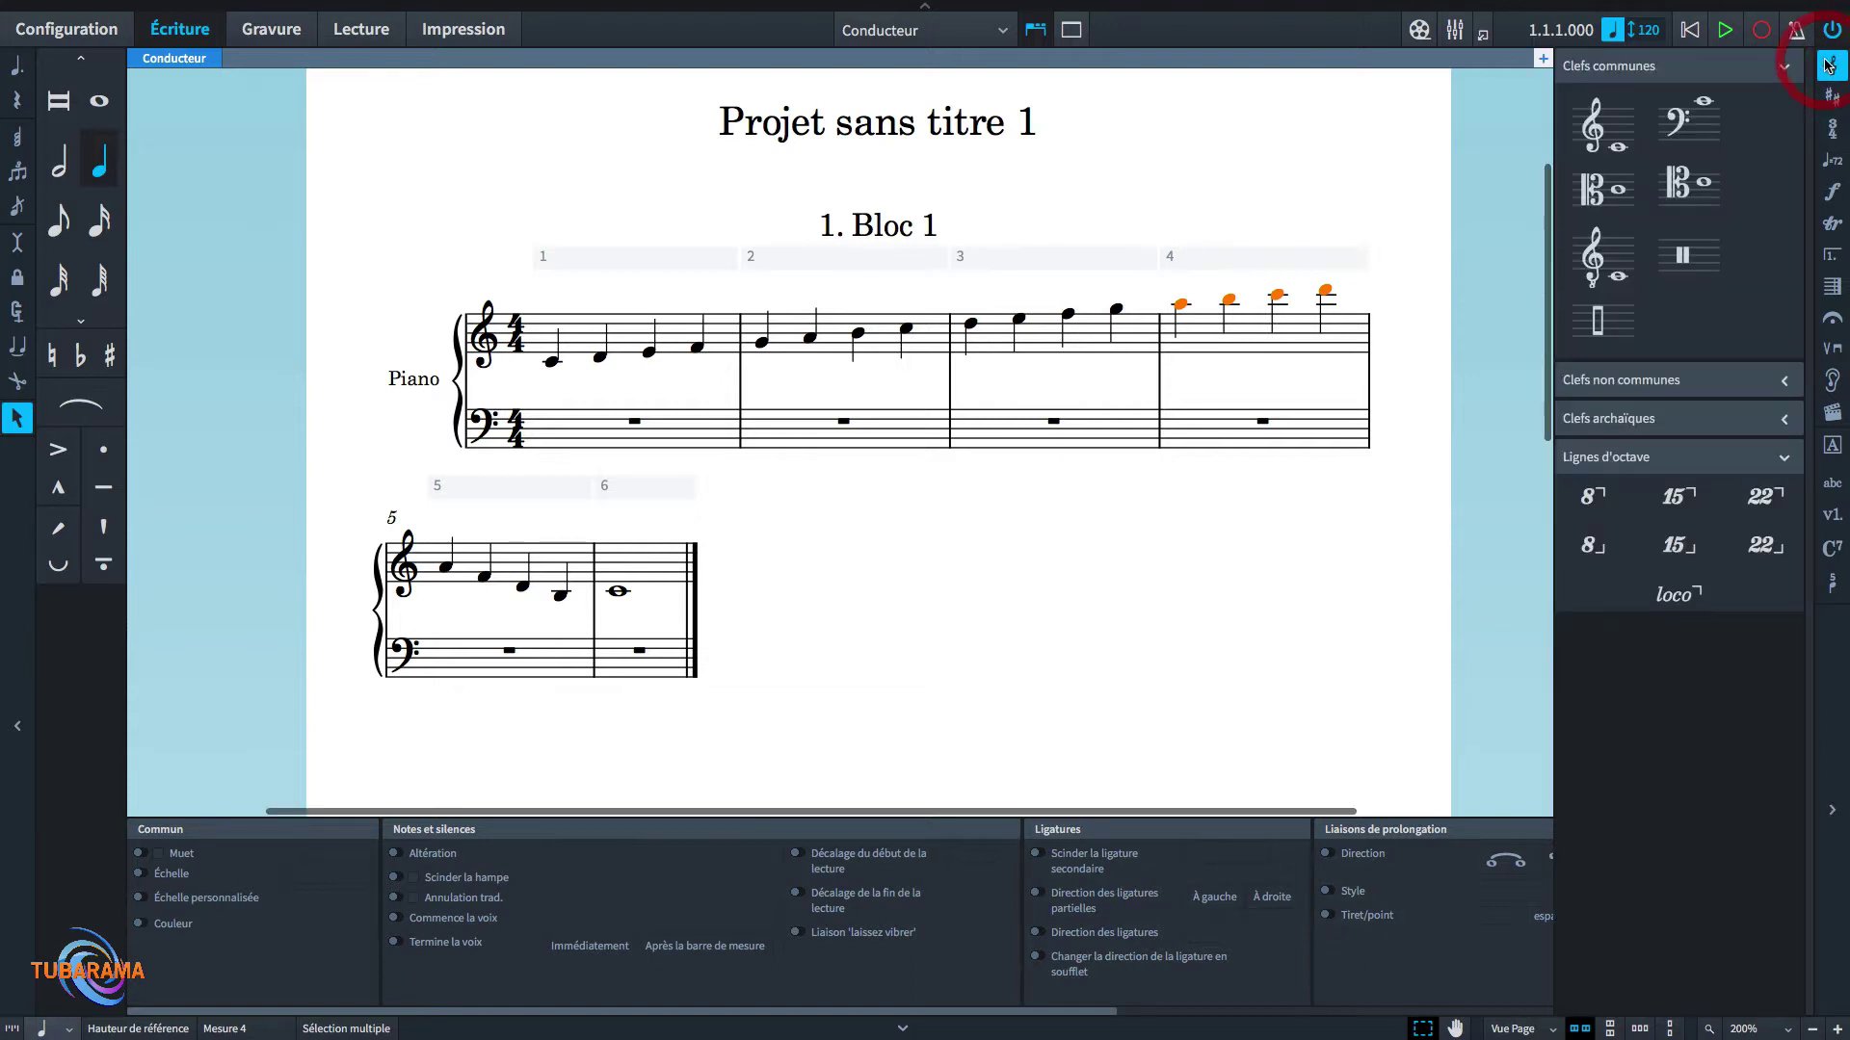
left_click(1607, 500)
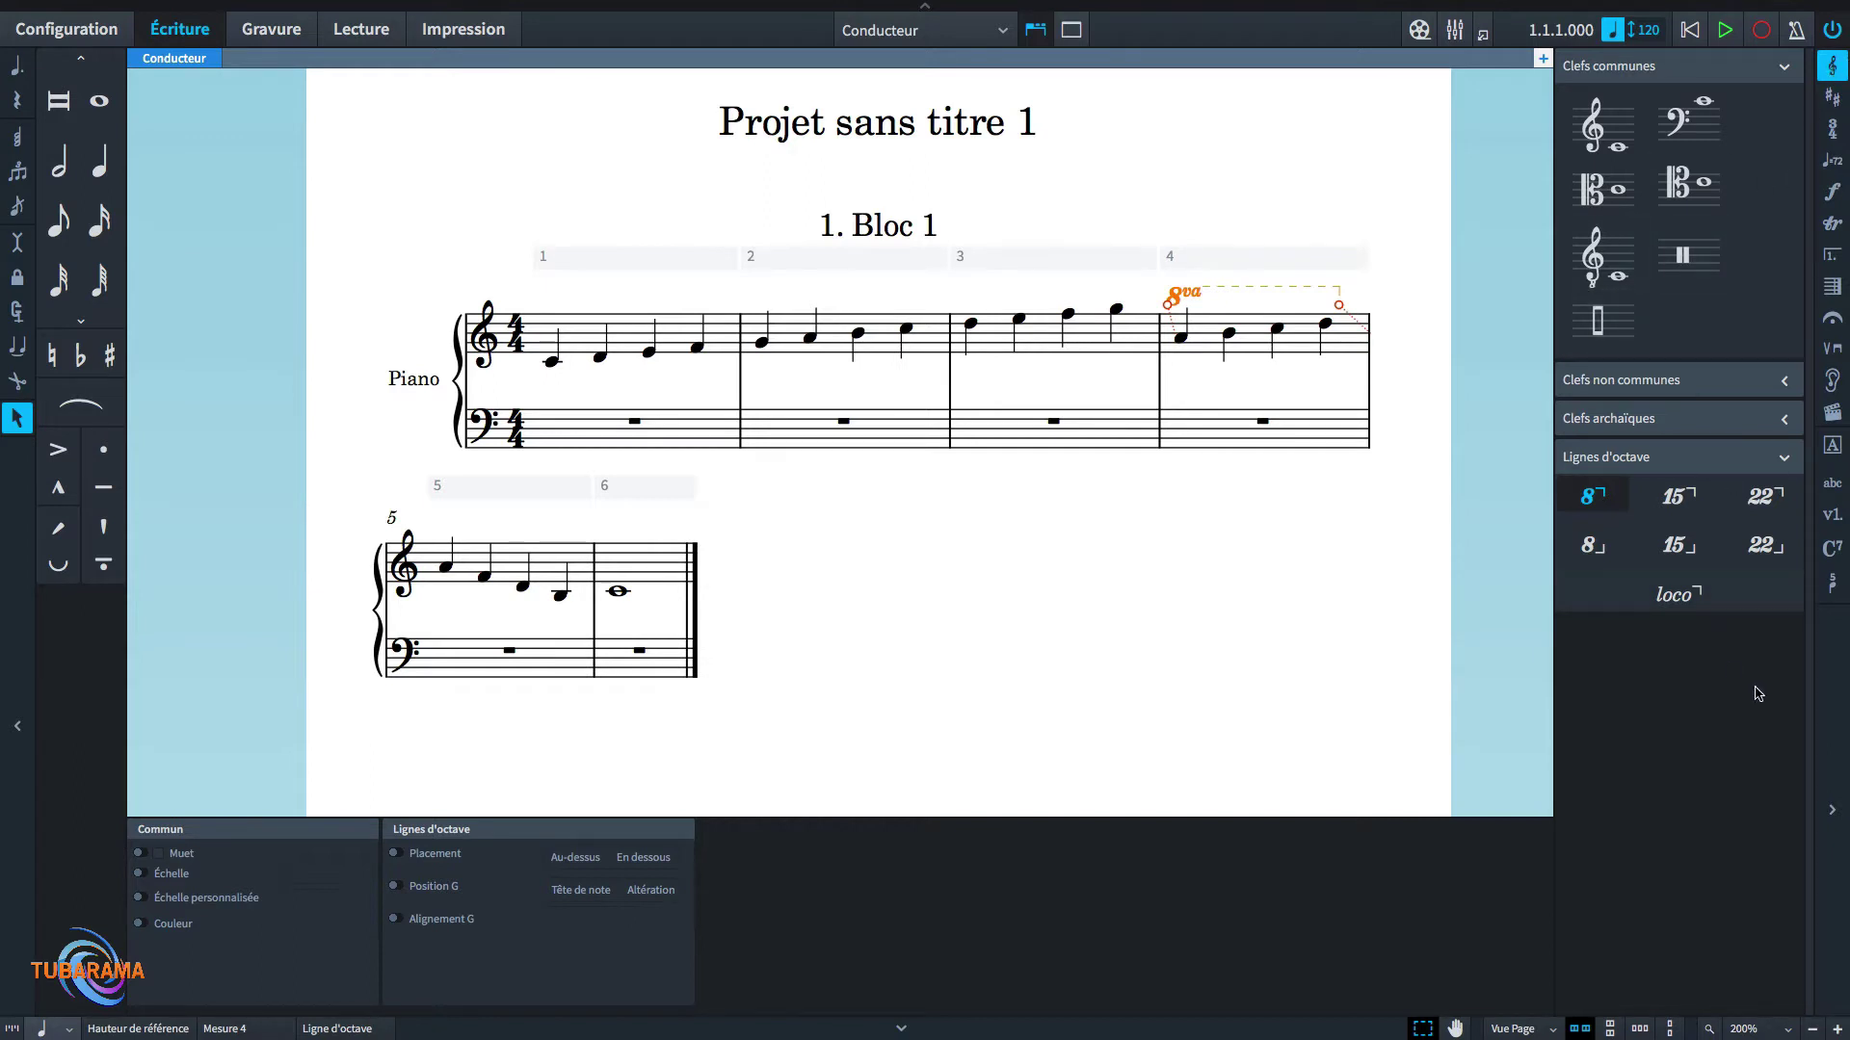
left_click(1831, 751)
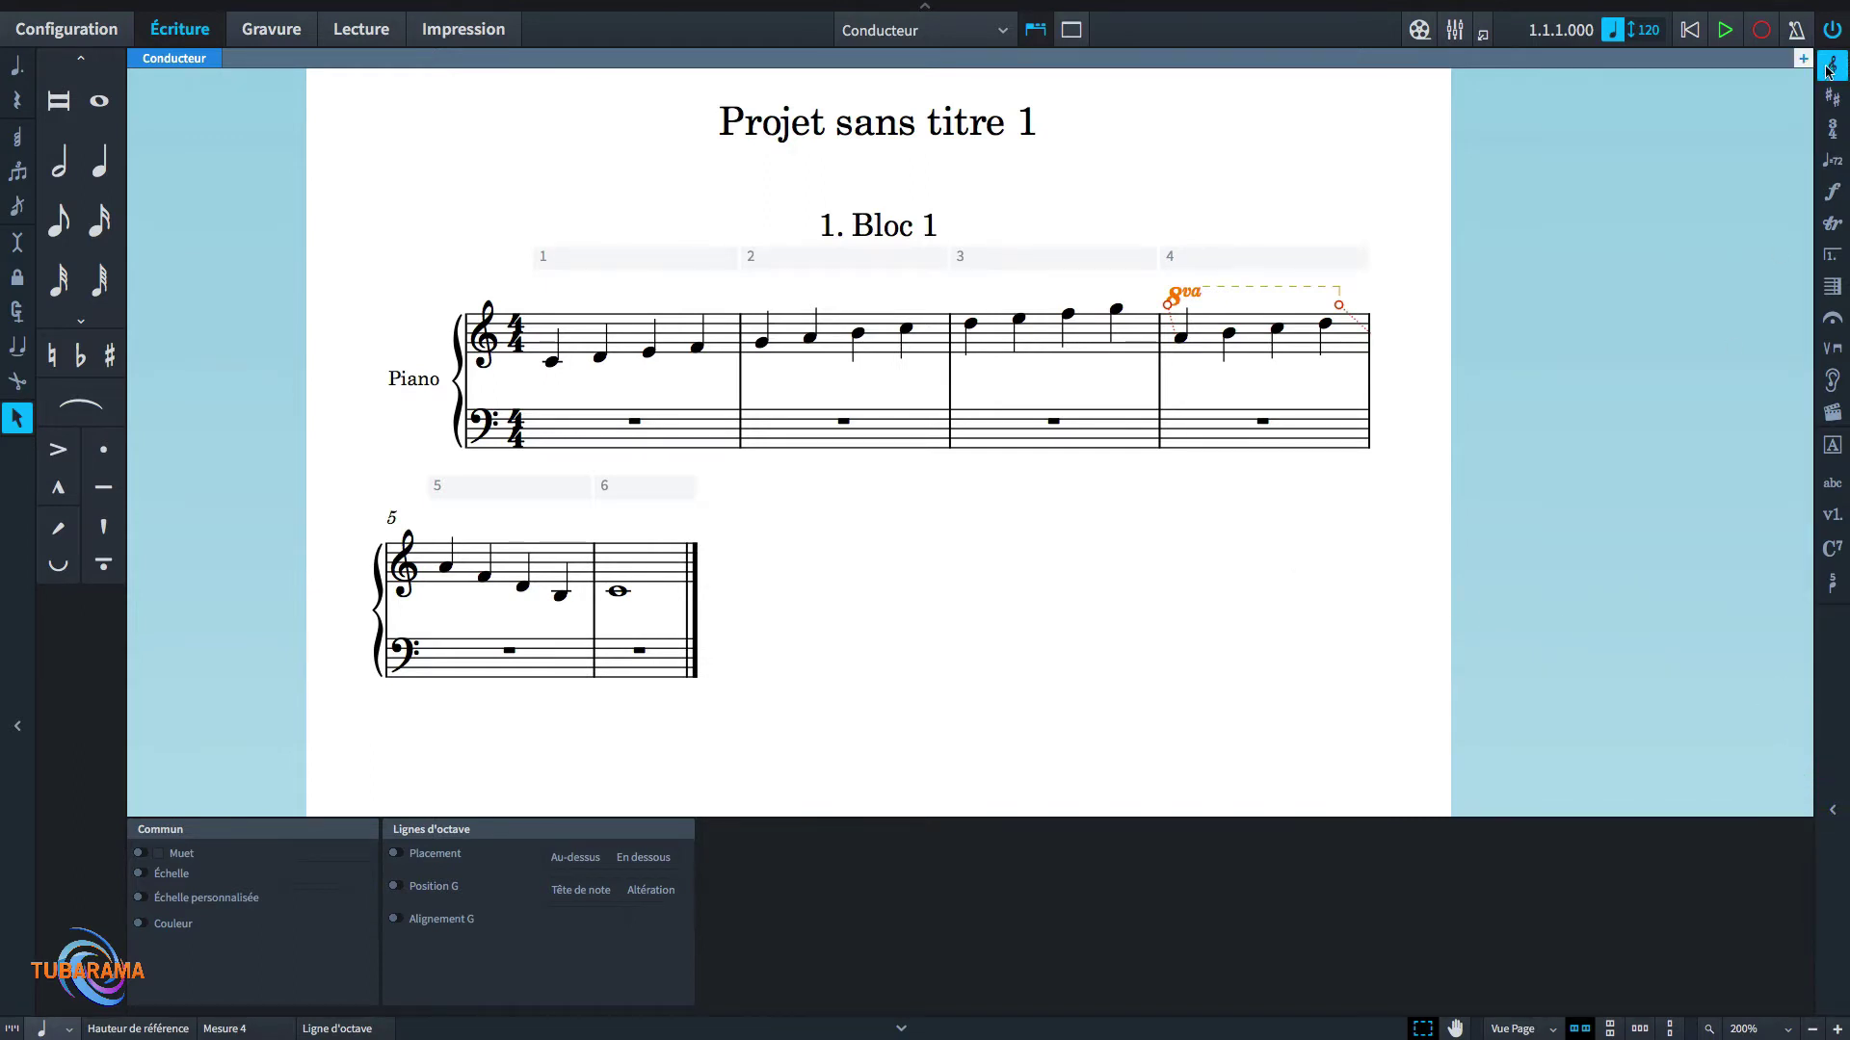
left_click(1089, 654)
left_click(1218, 385)
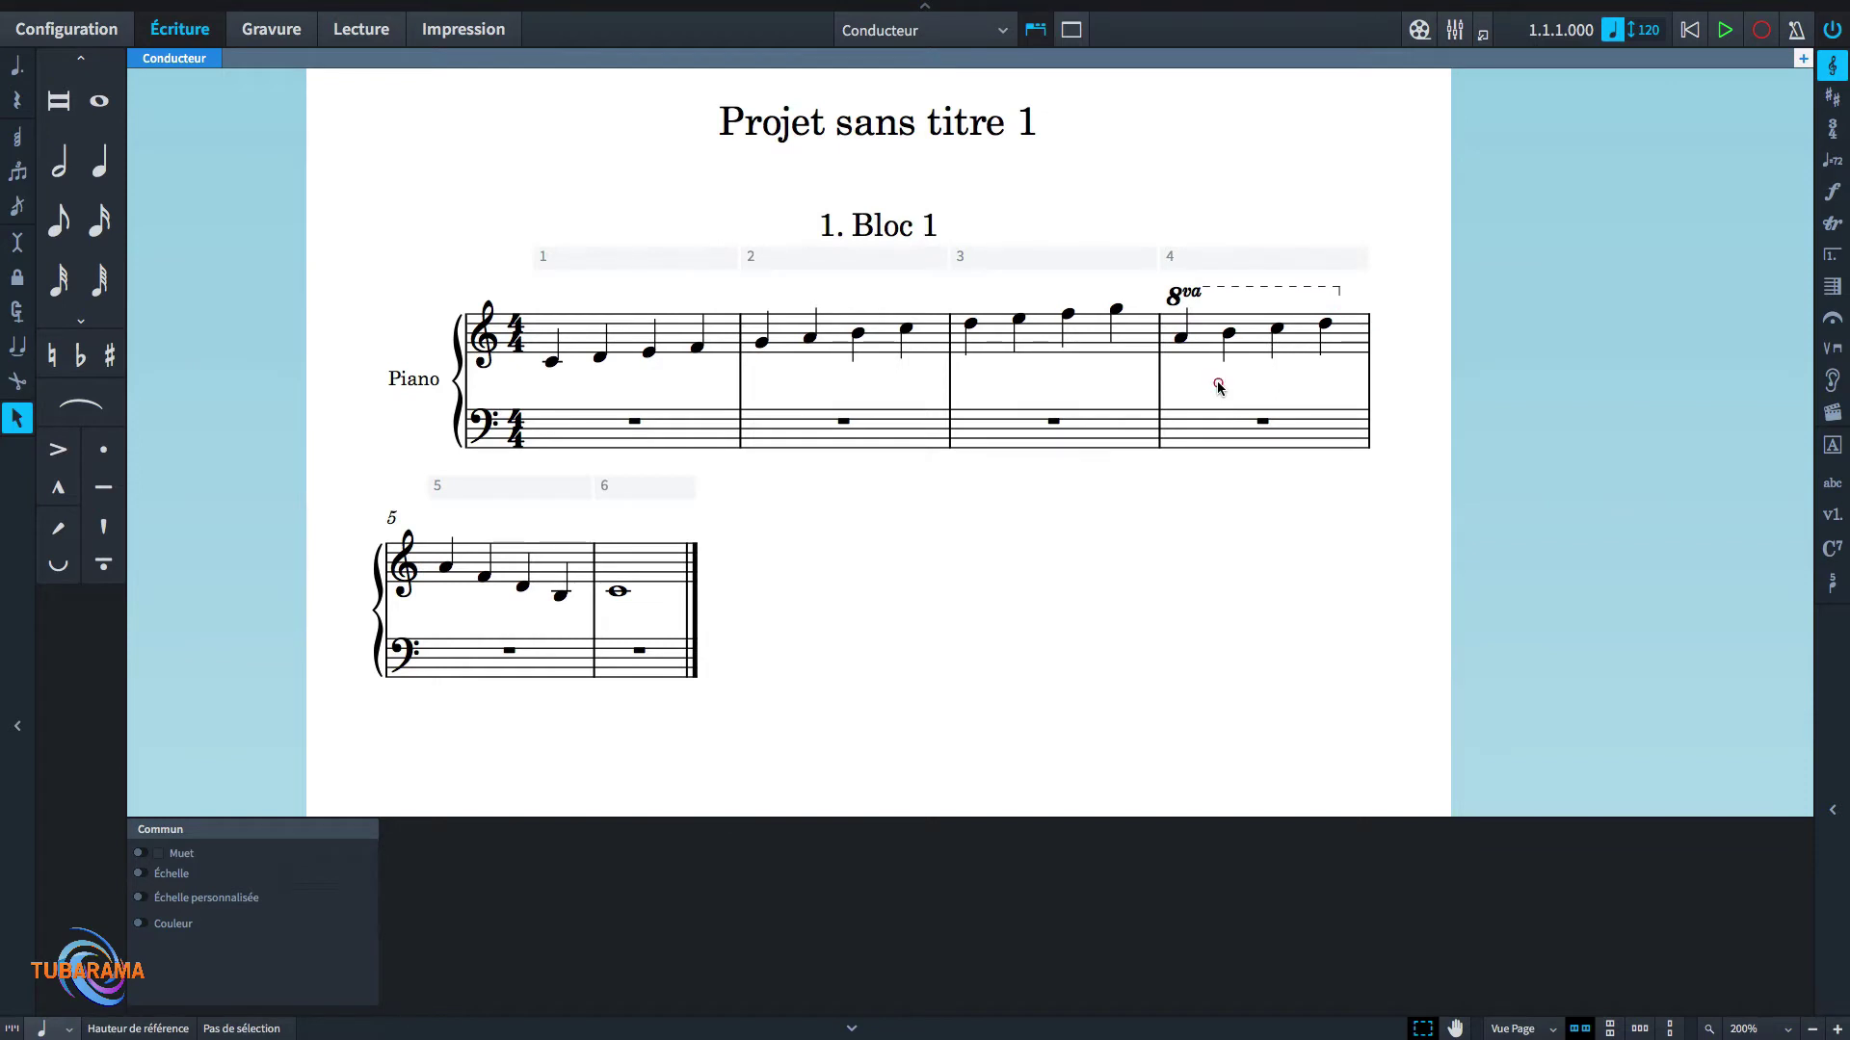
- Override the placement of bar 4's 8va octave line so that it sits below the staff (En dessous)
left_click(1177, 295)
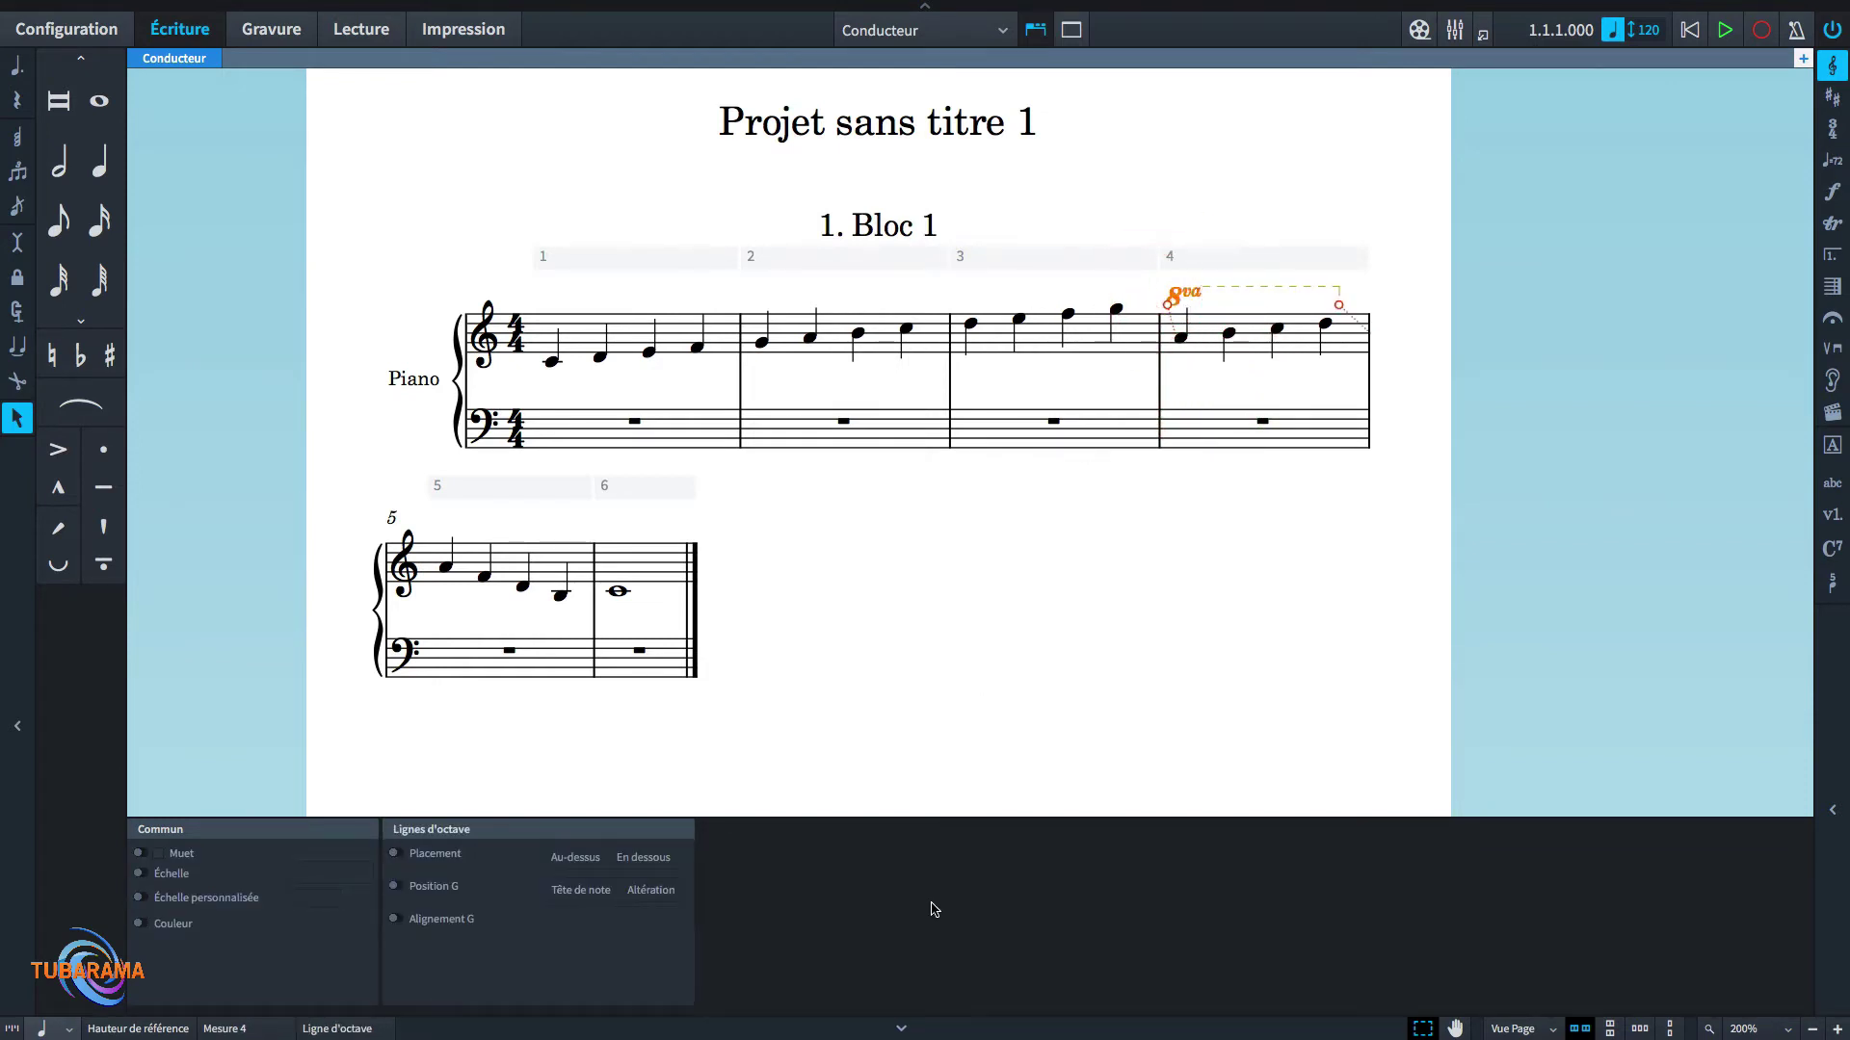
left_click(395, 854)
left_click(643, 857)
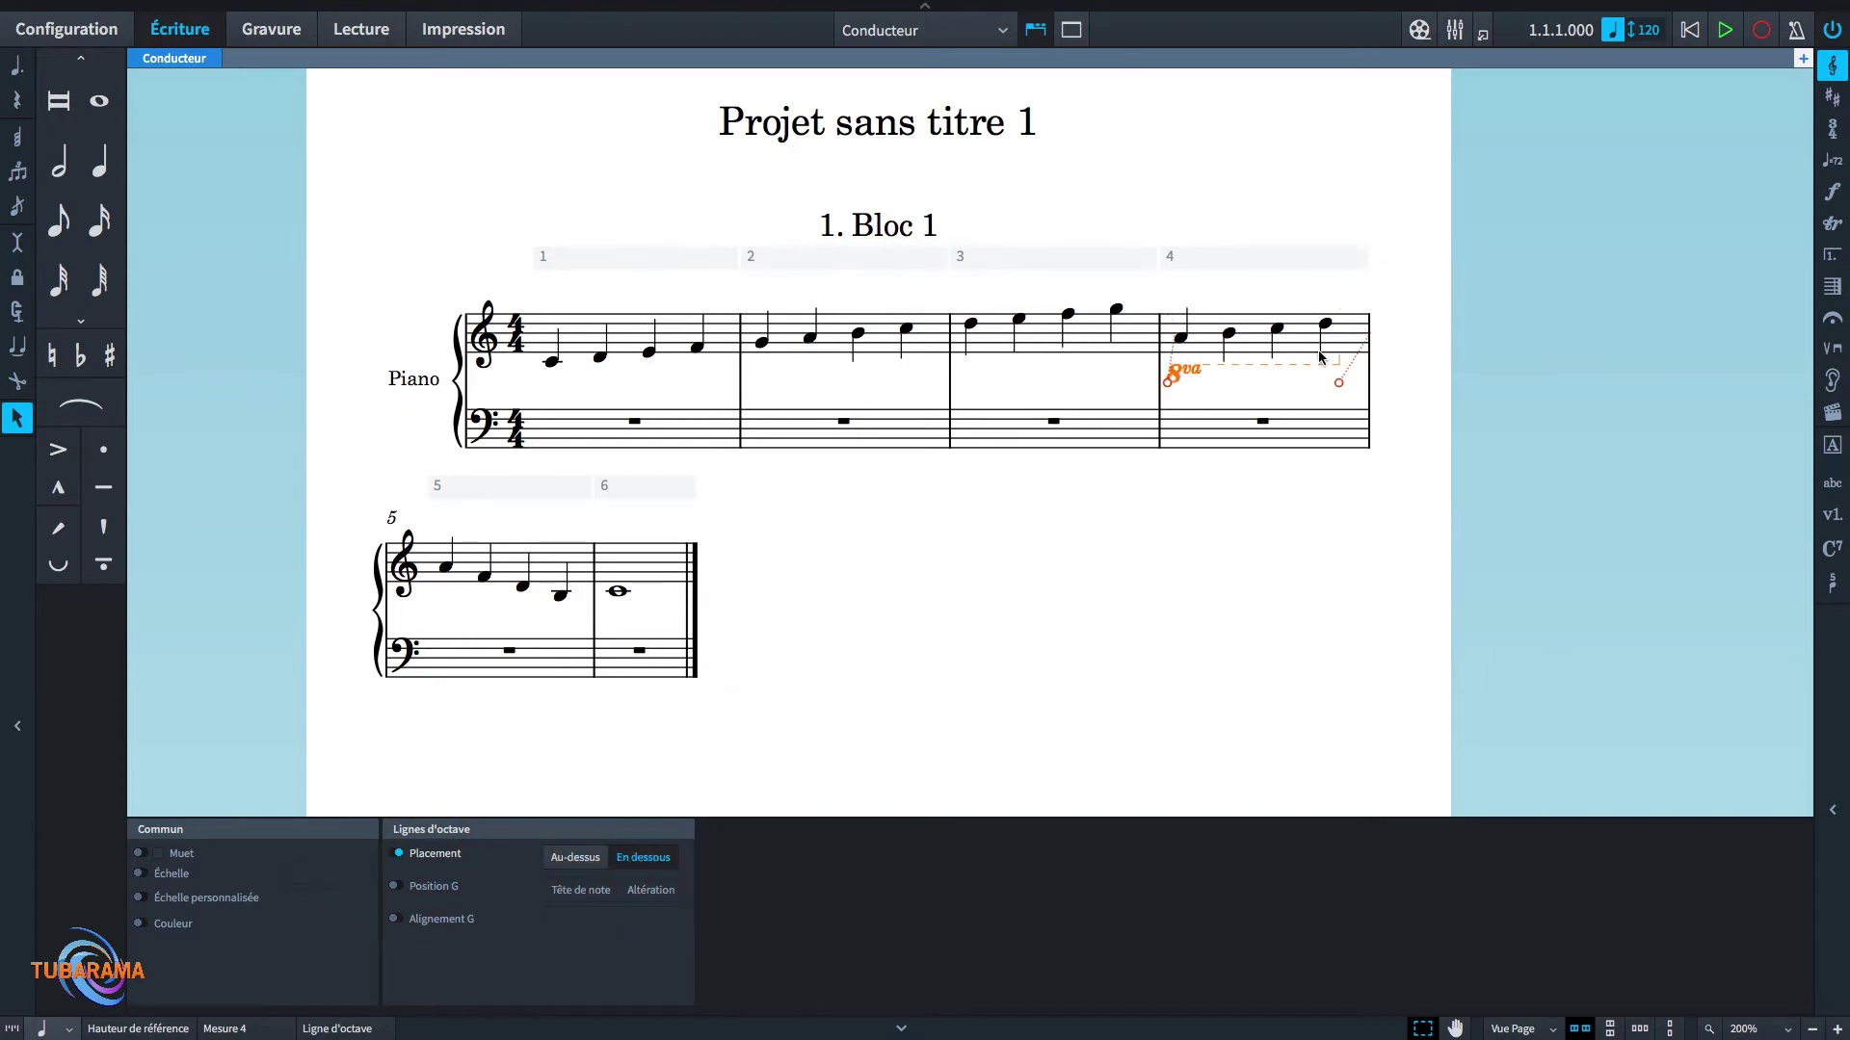
key("Escape")
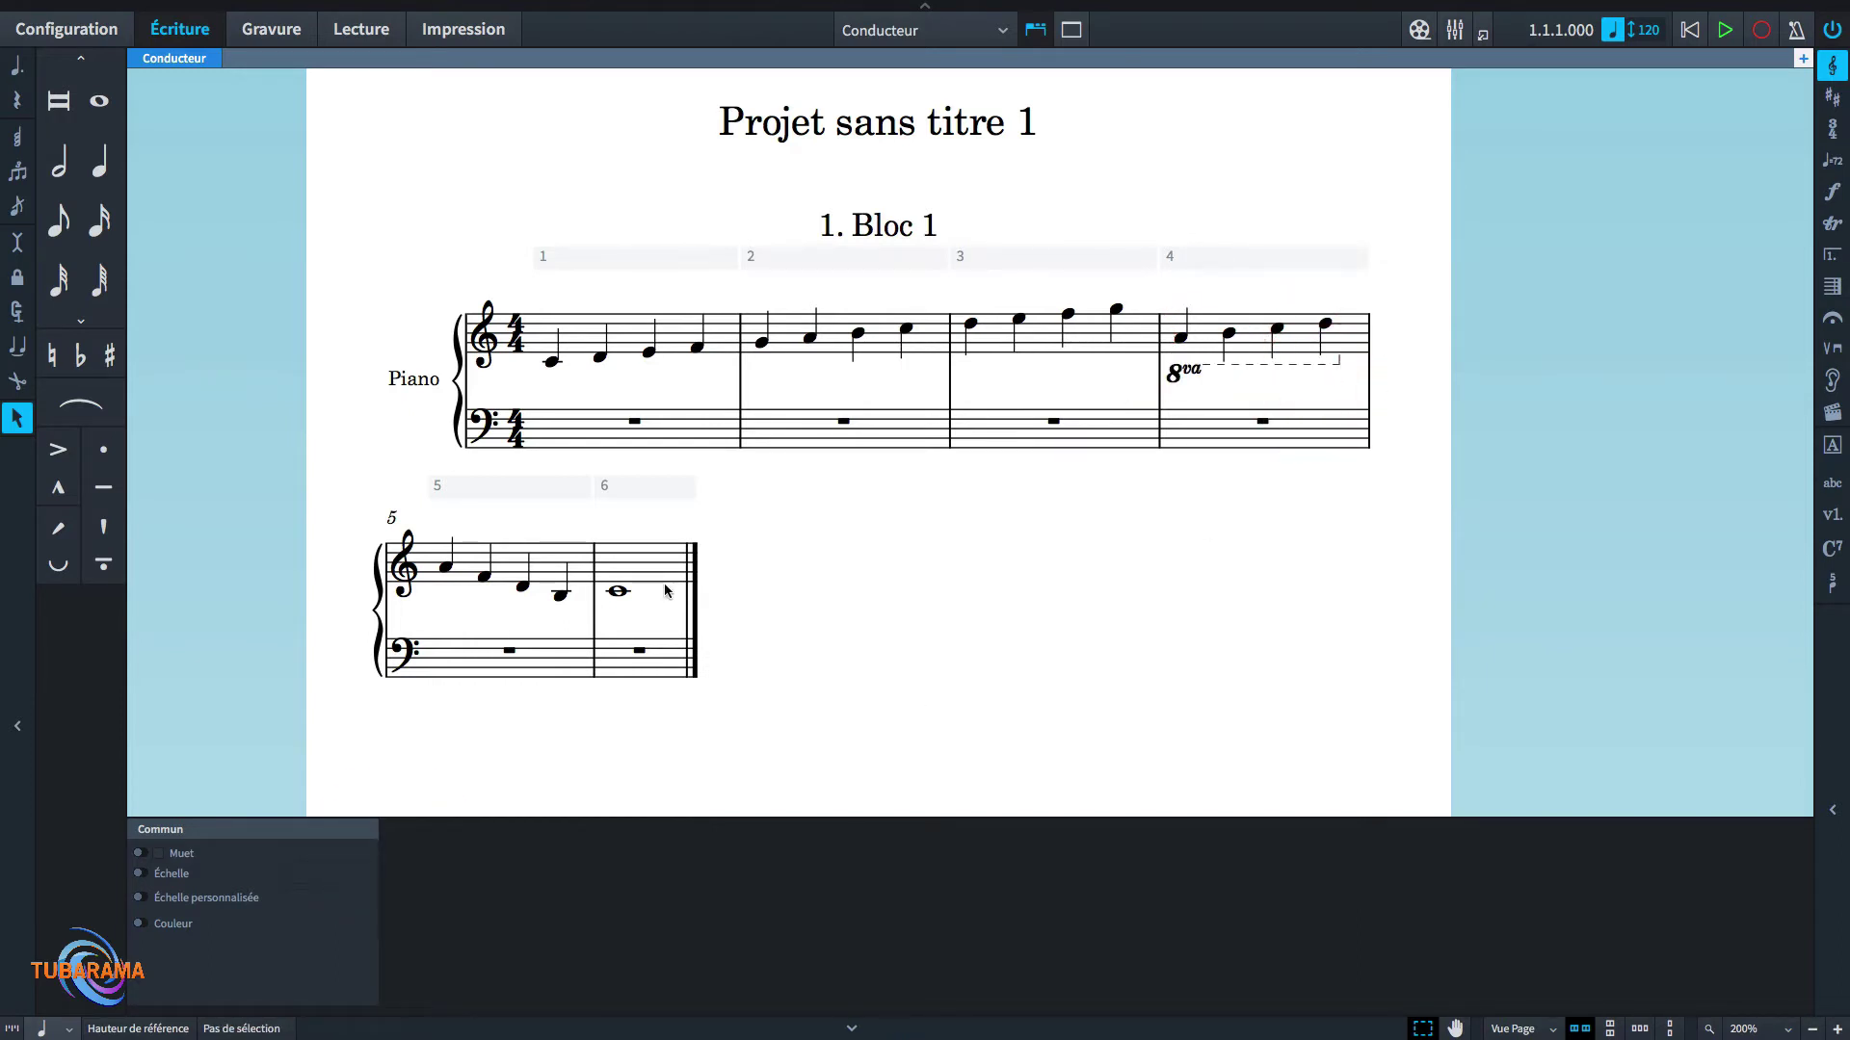
- Remove the placement override from bar 4's 8va octave line so that it uses its default position
left_click(1182, 384)
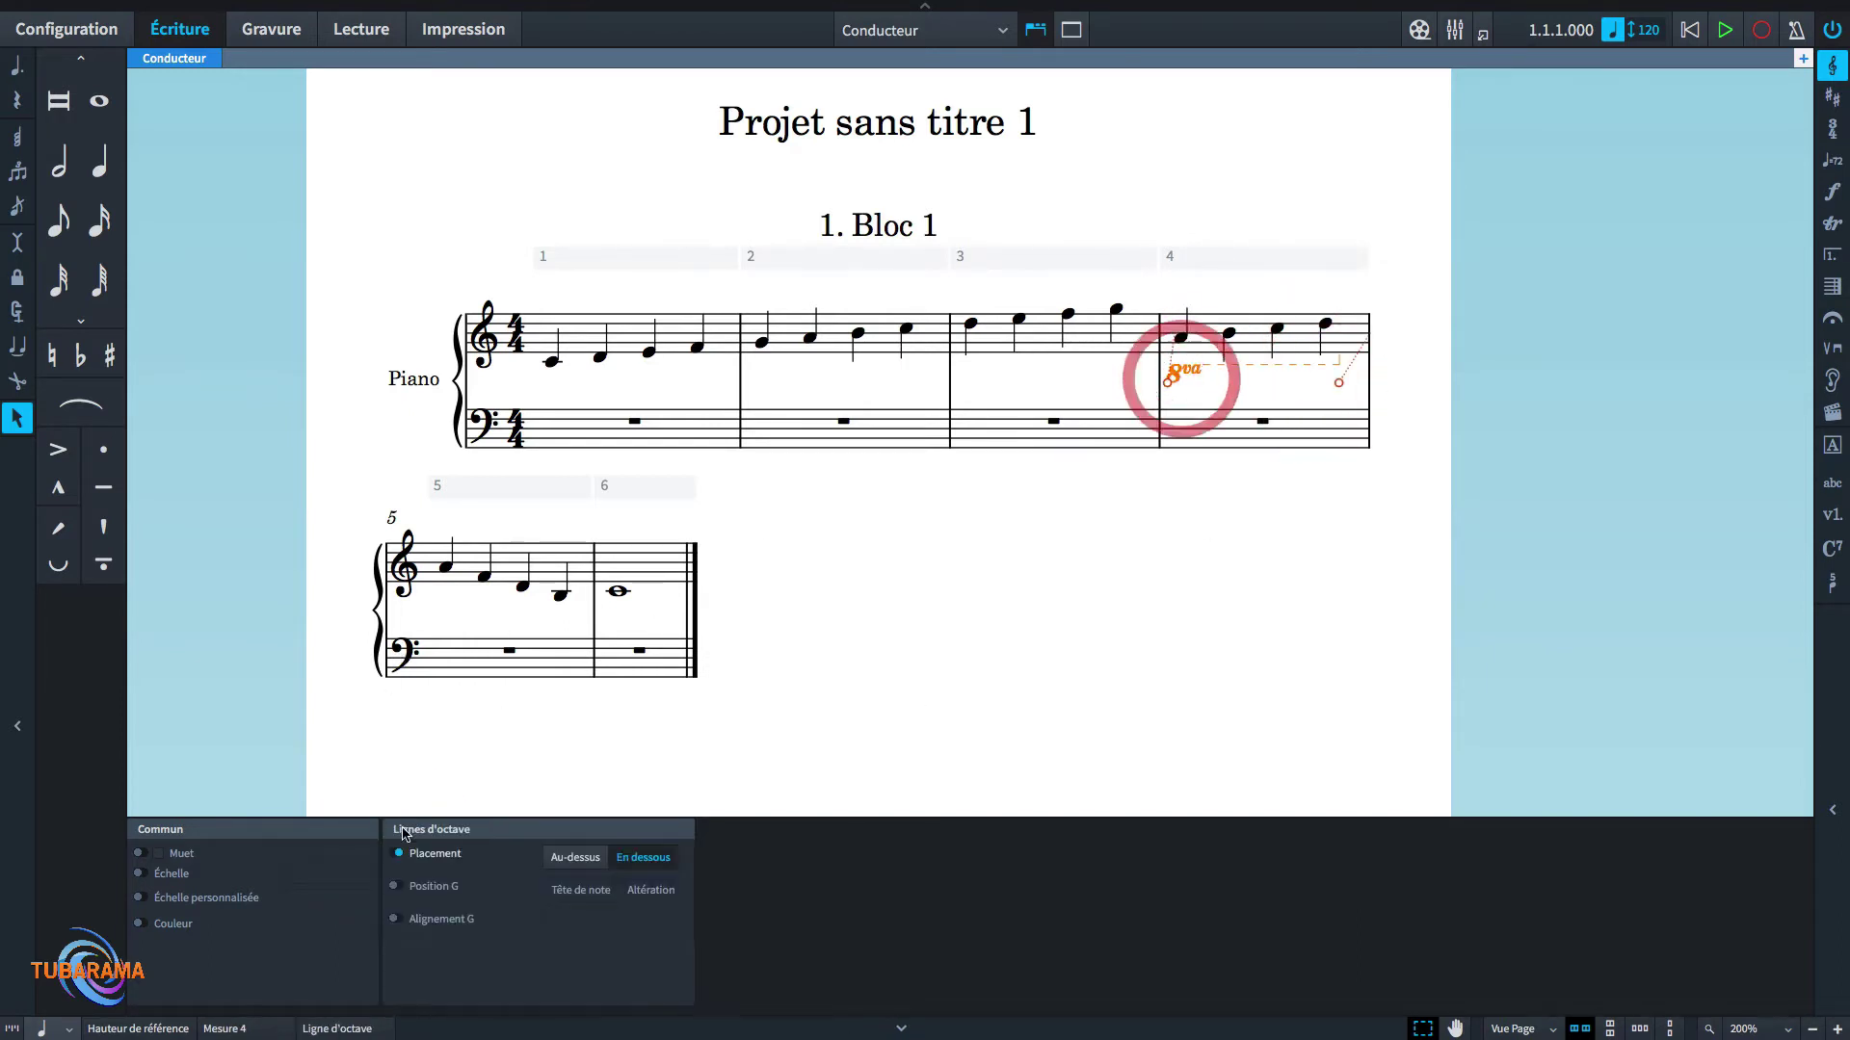
left_click(395, 854)
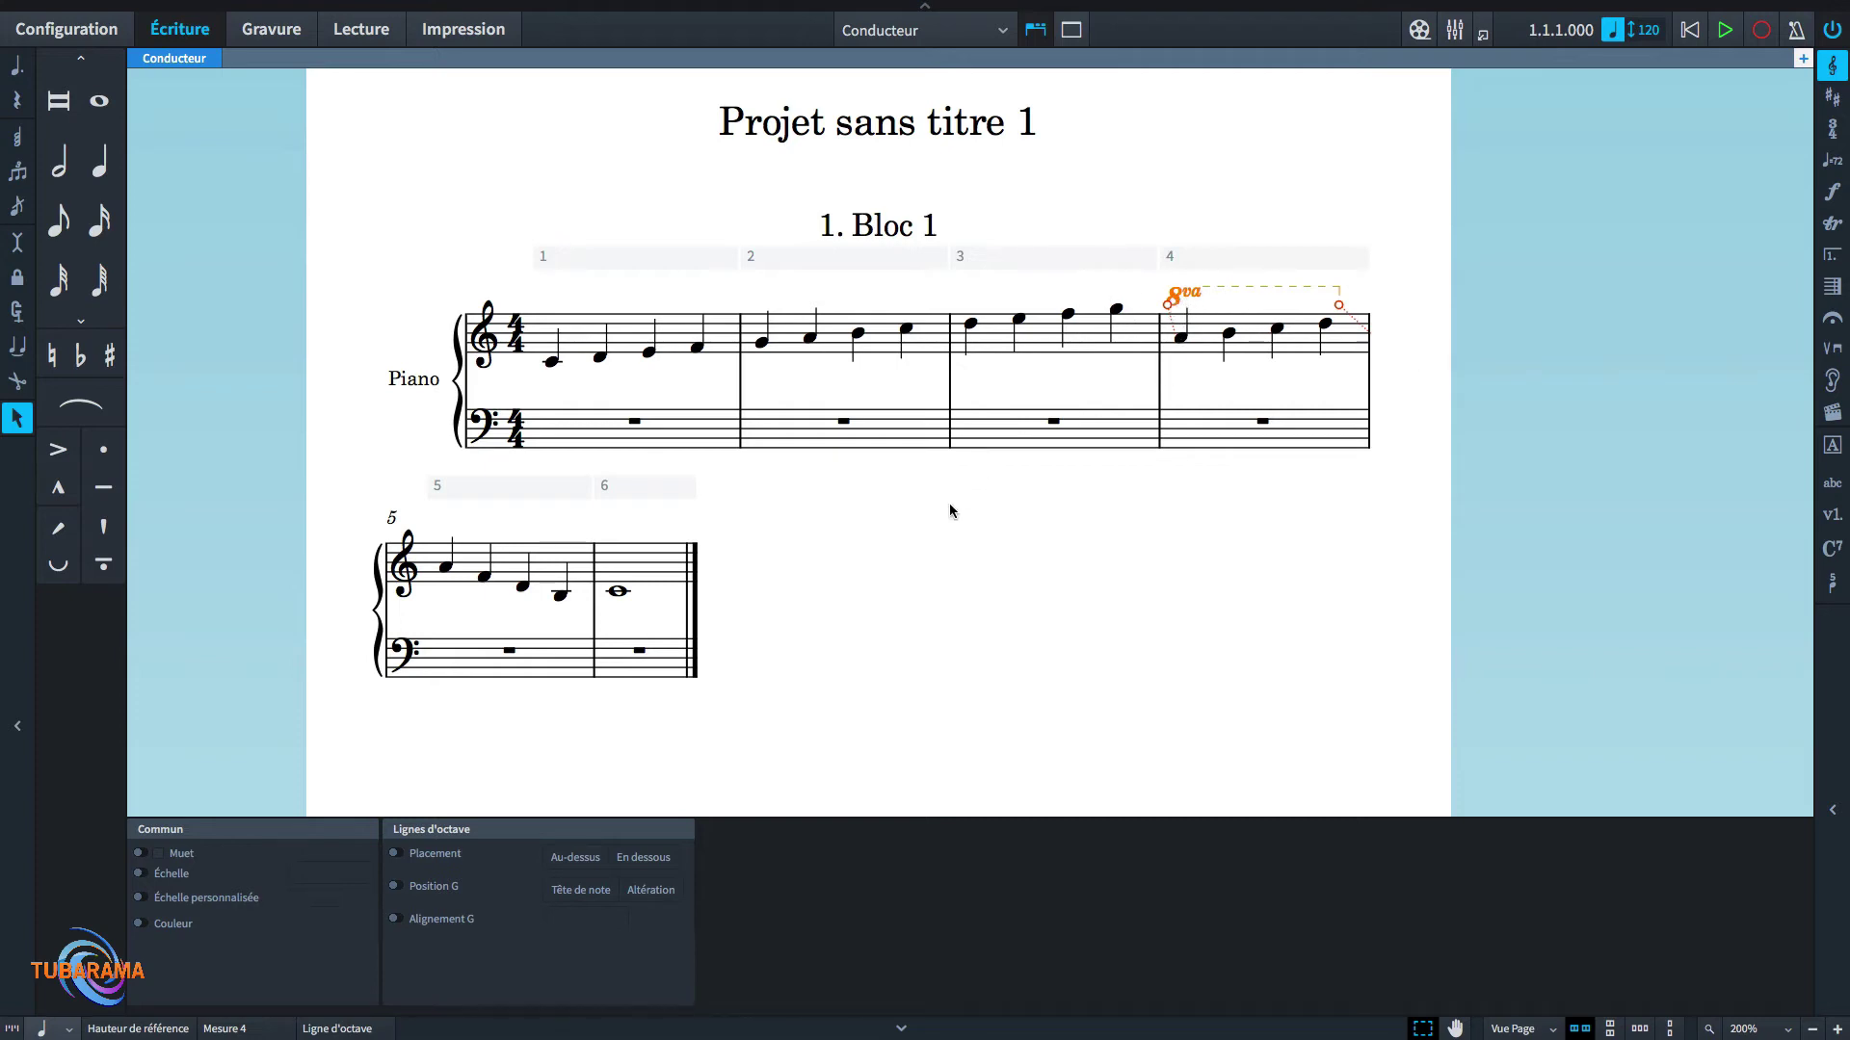
- In Engrave mode (Gravure), raise bar 4's 8va octave line to a vertical offset of about 3 1/8 spaces
left_click(281, 30)
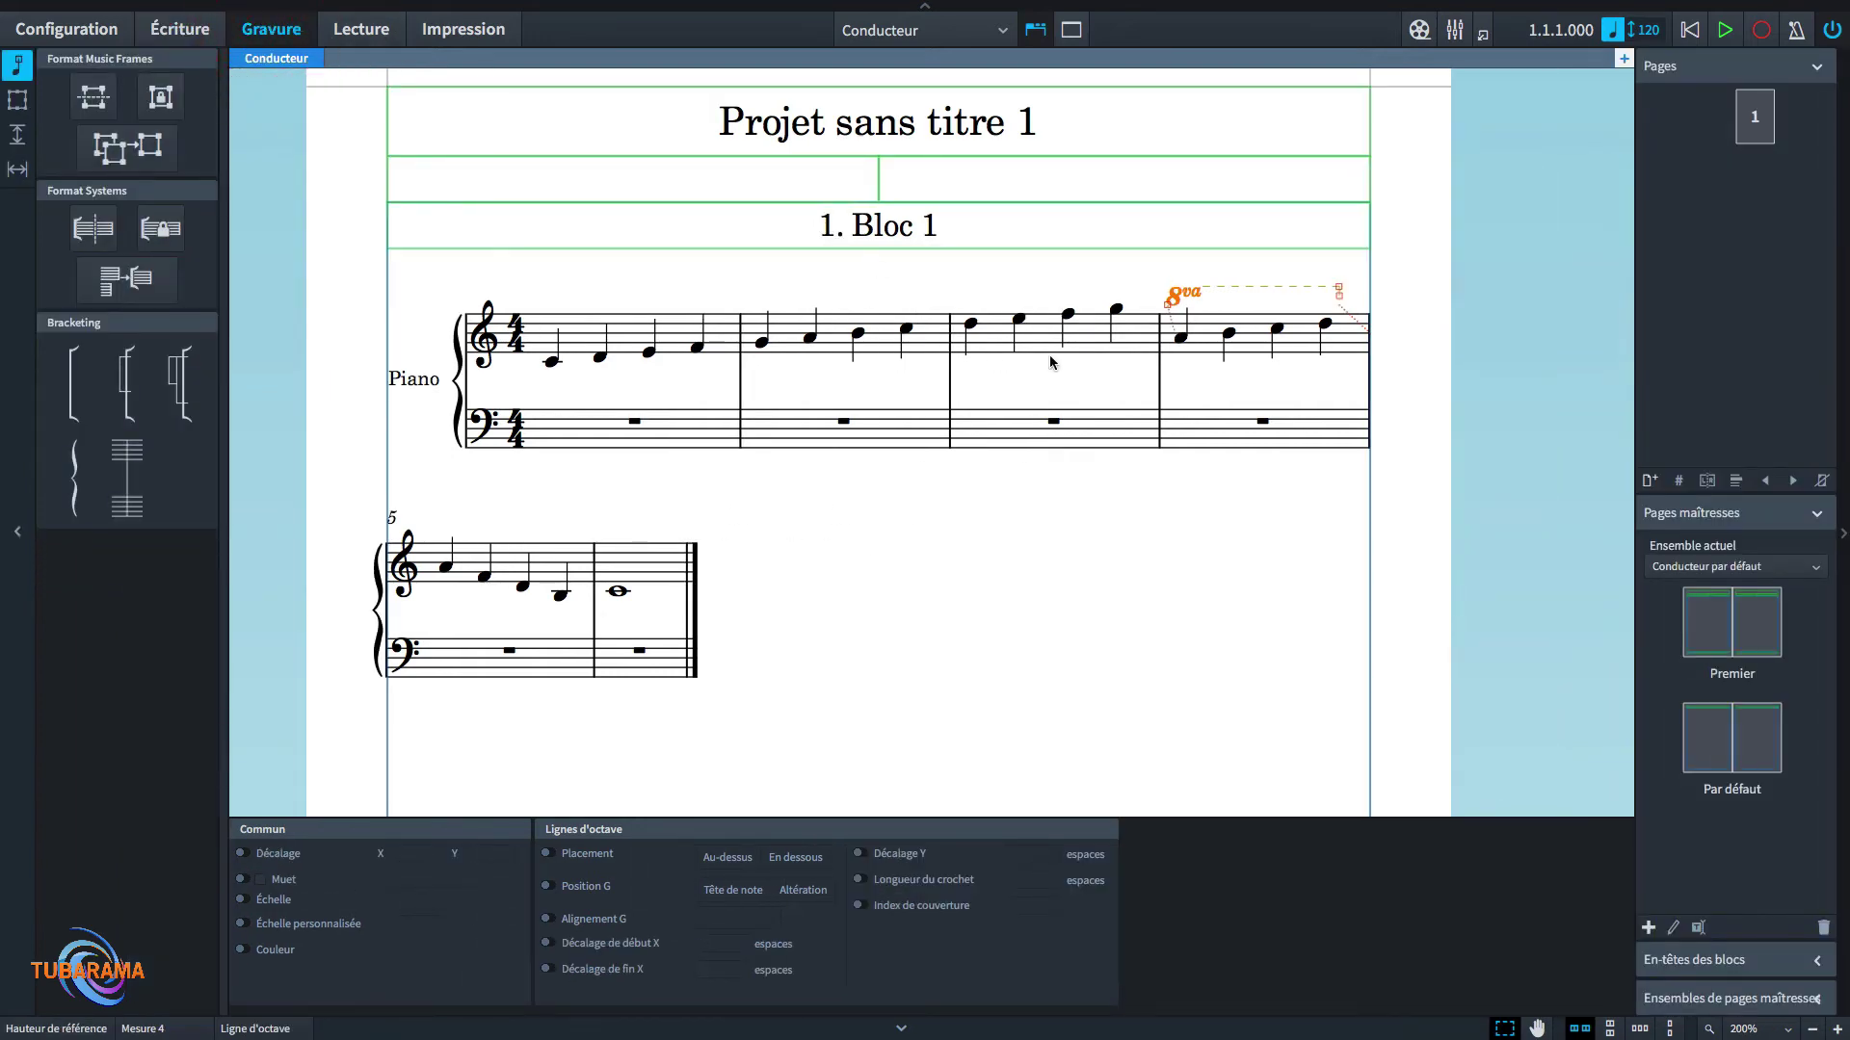
left_click(1236, 671)
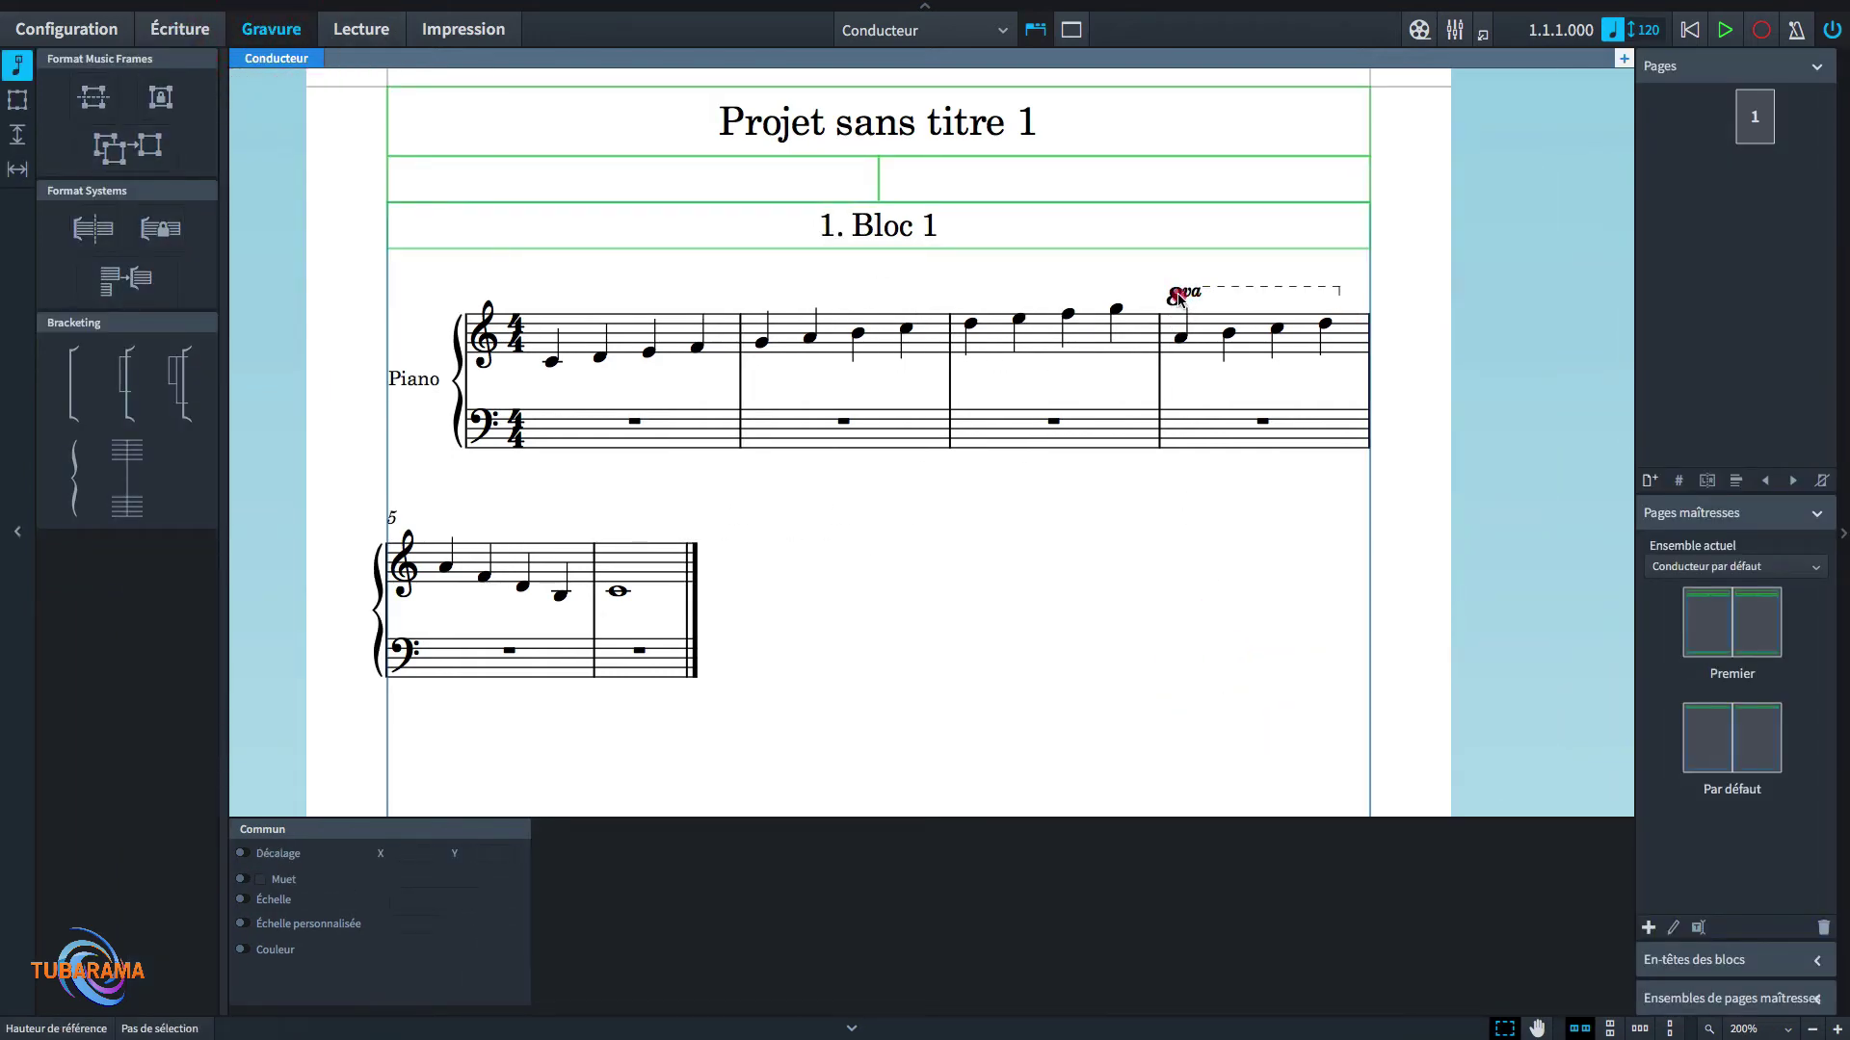
left_click_drag(1177, 297, 1094, 260)
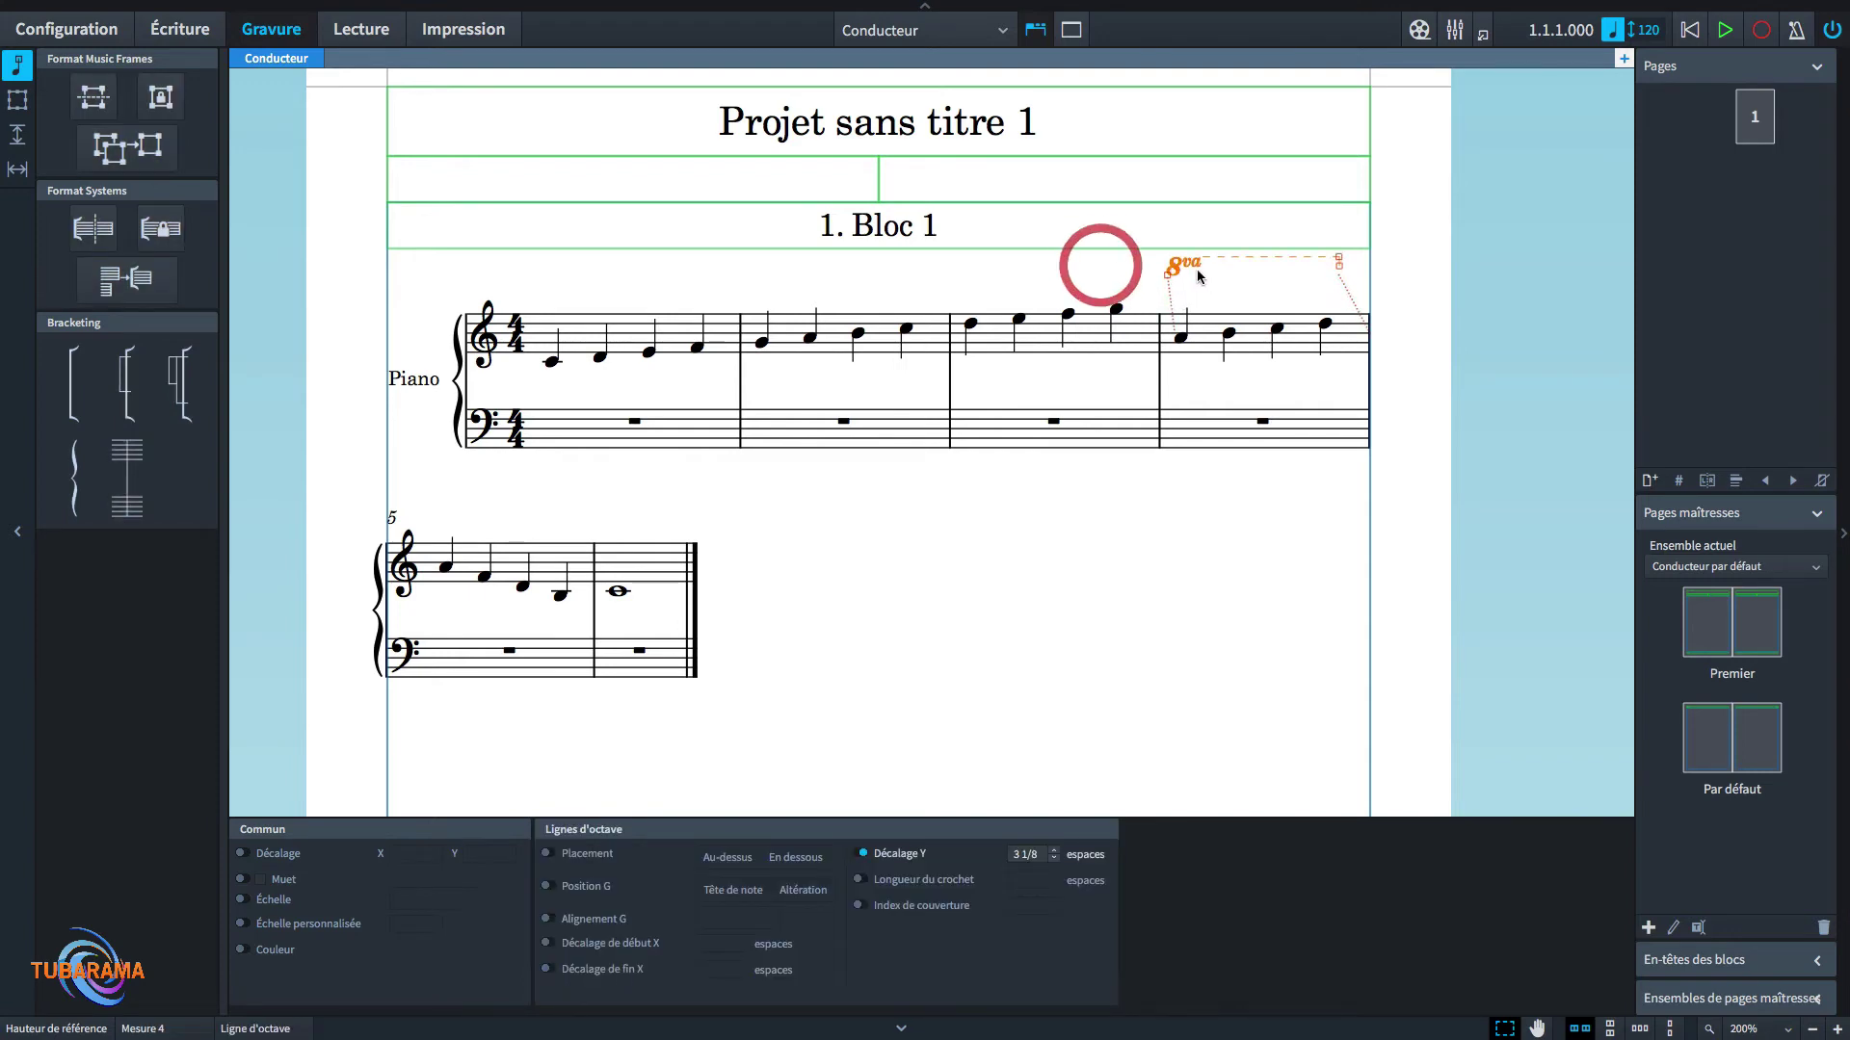
- Stretch the start of the 8va line back over bar 3, to about -15 3/4 spaces horizontally and 3 7/16 spaces vertically
left_click(1125, 281)
left_click_drag(1168, 271, 1015, 273)
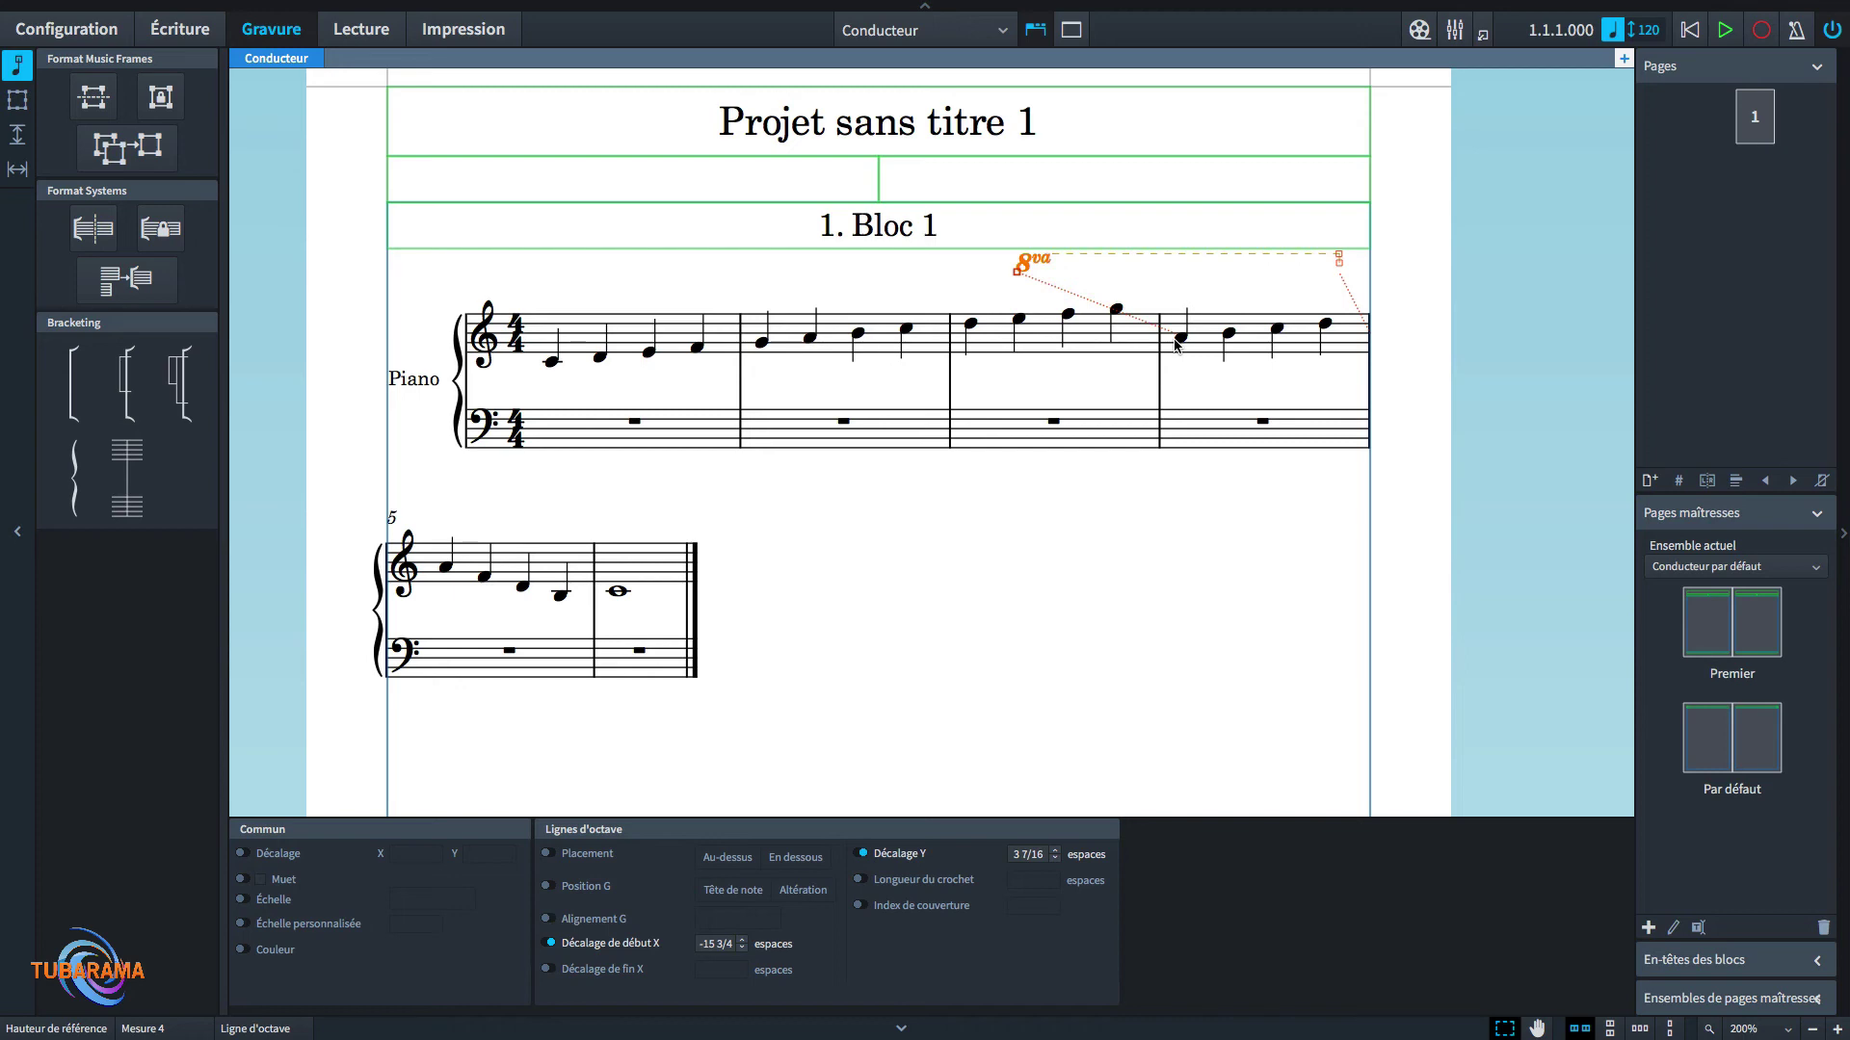
left_click(1199, 531)
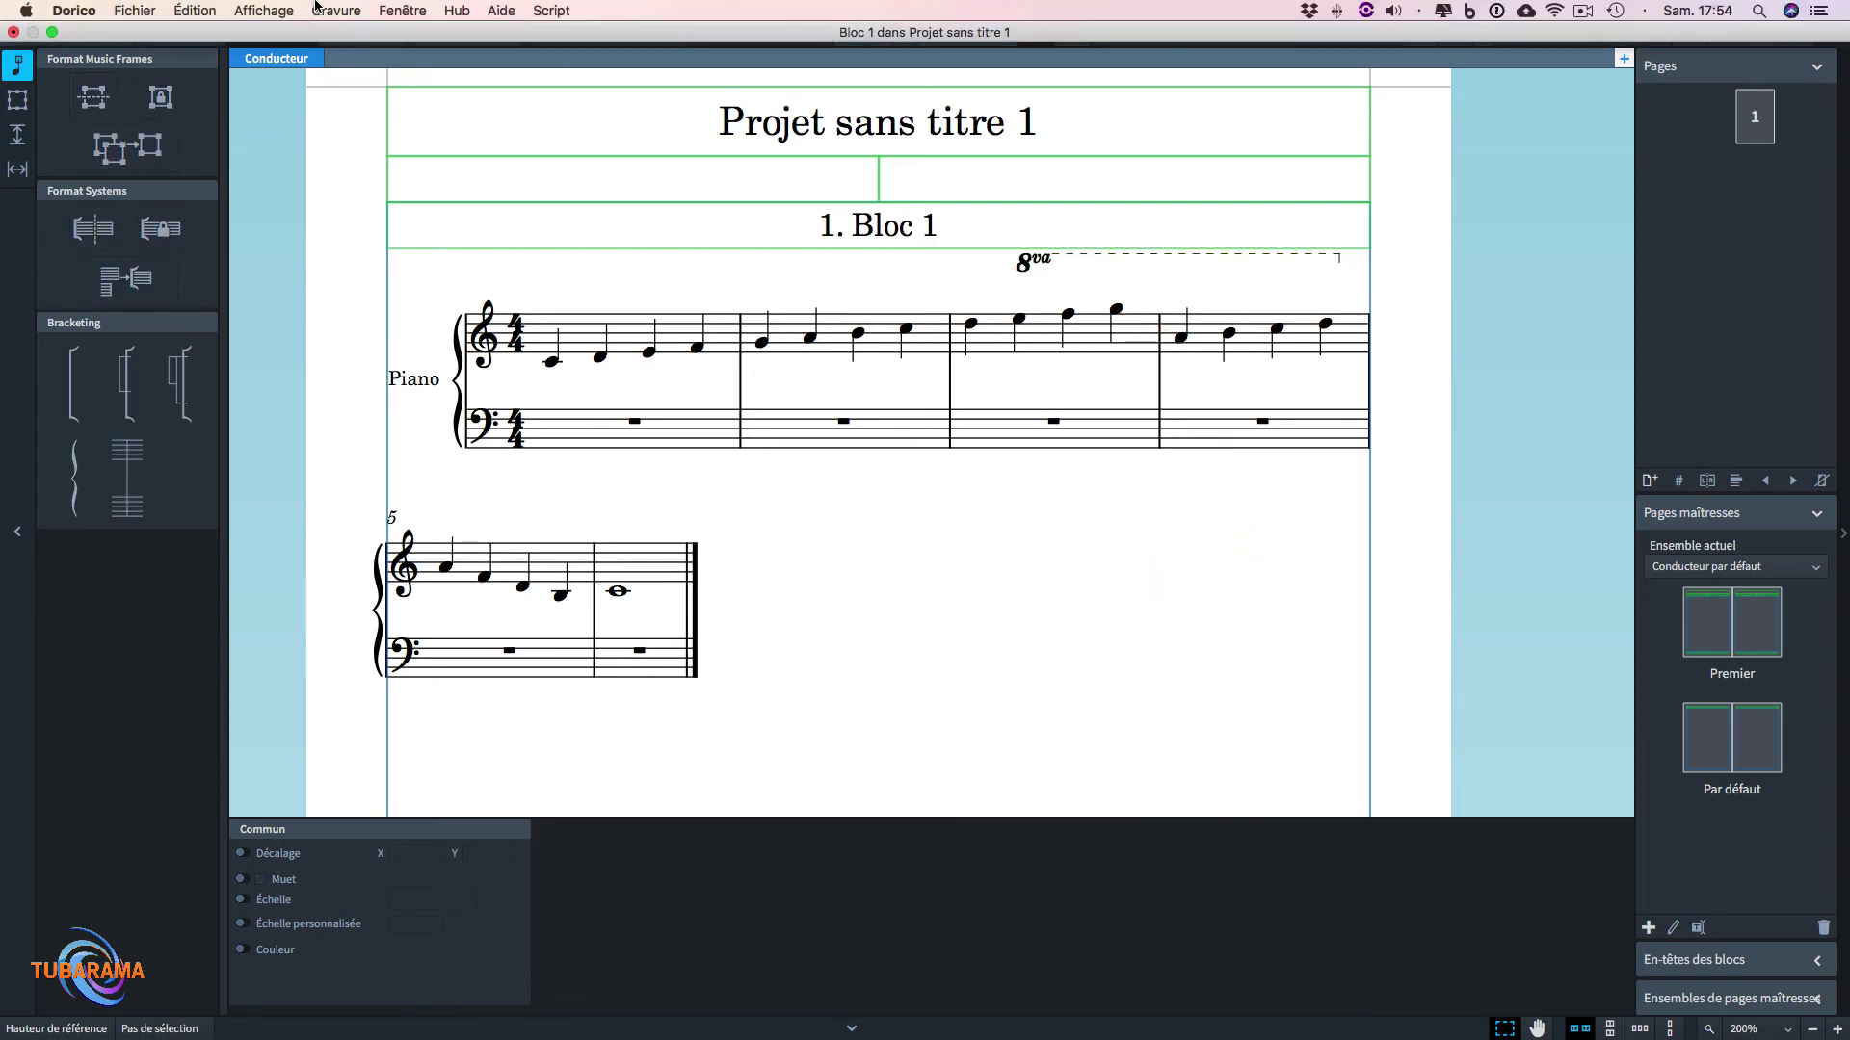
- Review the octave line settings for presentation, appearance and vertical position in the engraving options, closing them without changes
left_click(327, 12)
left_click(410, 354)
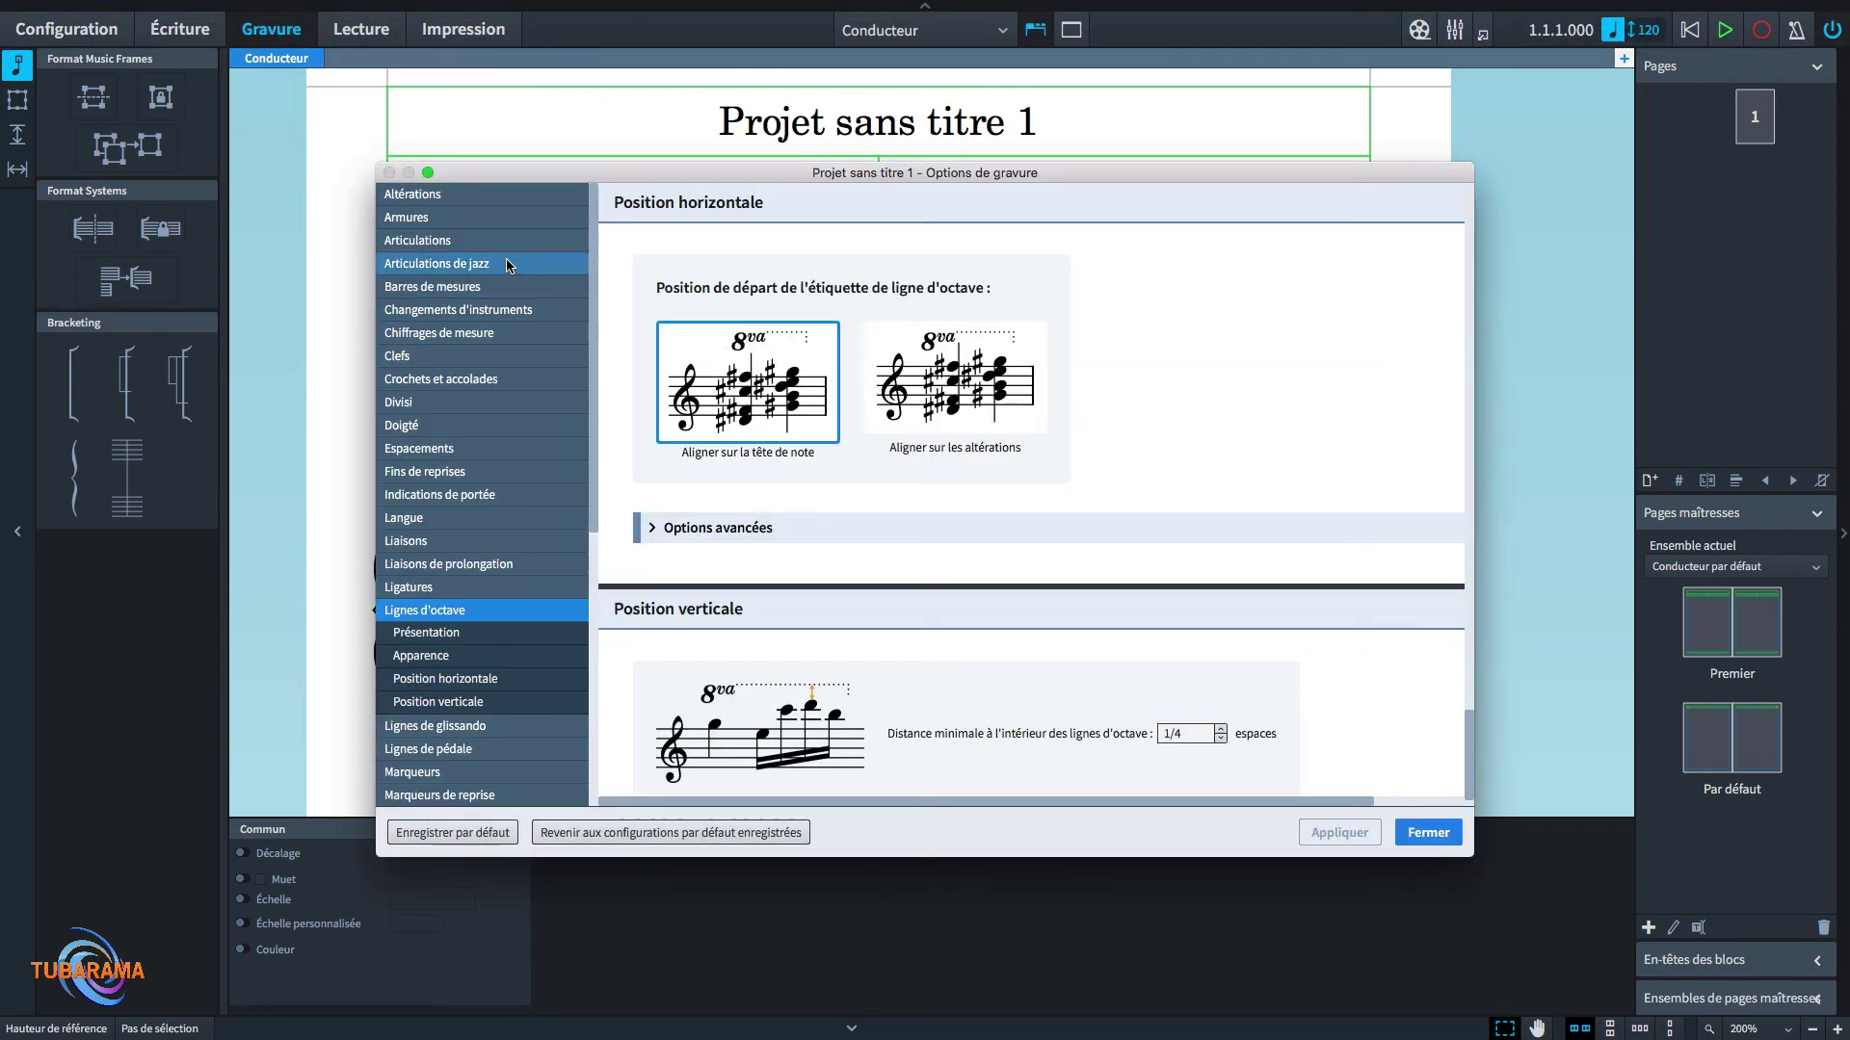
left_click(436, 634)
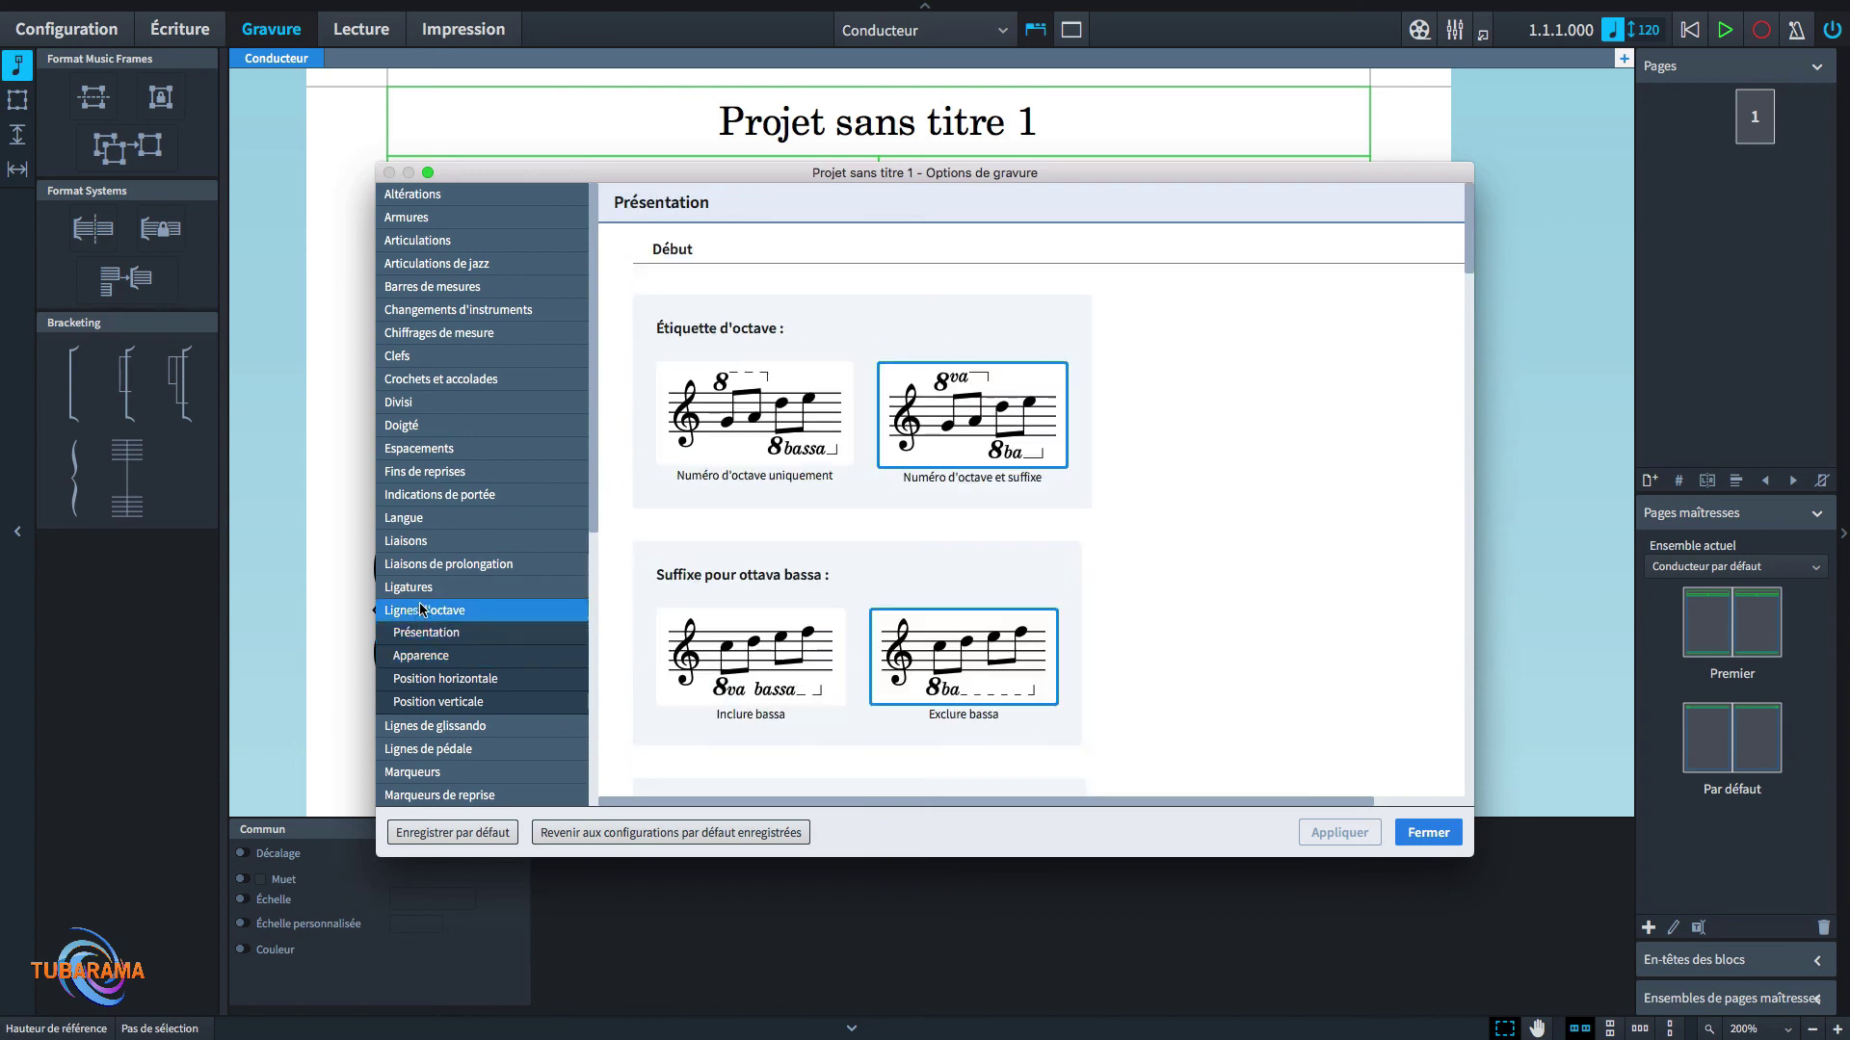
left_click(443, 655)
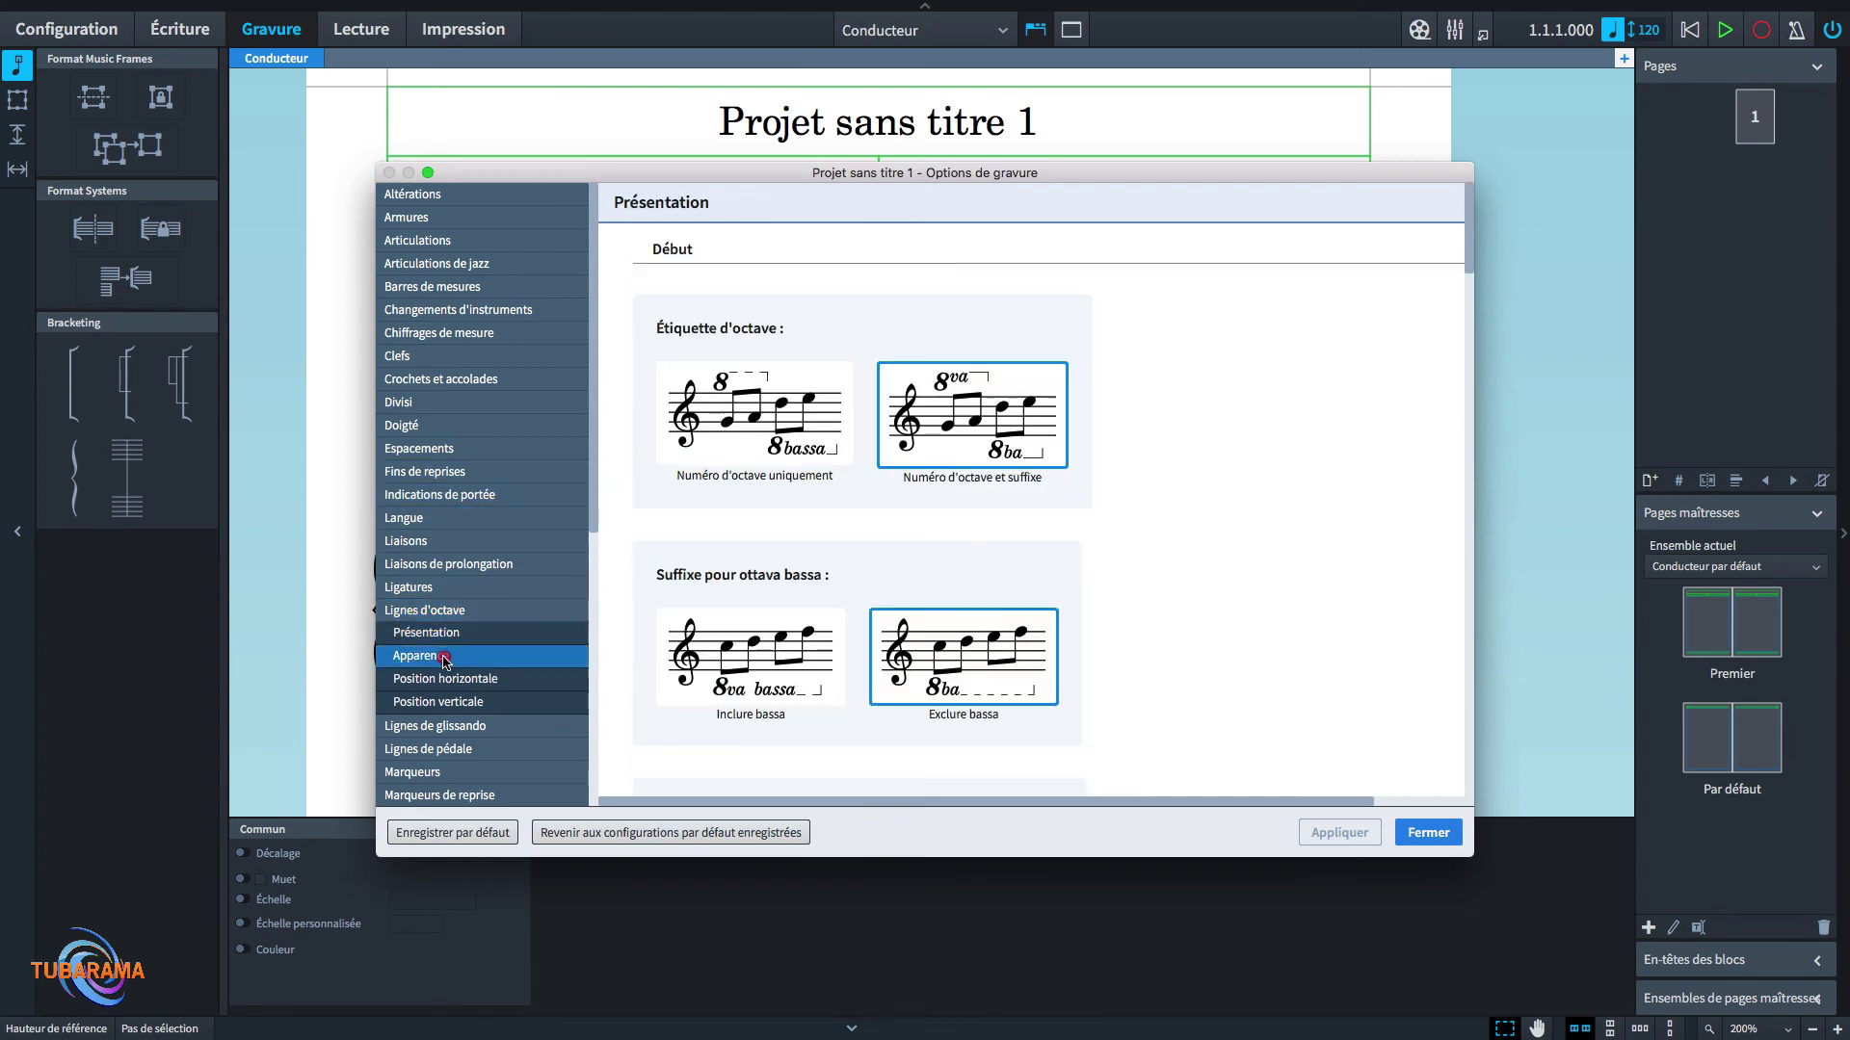
left_click(472, 703)
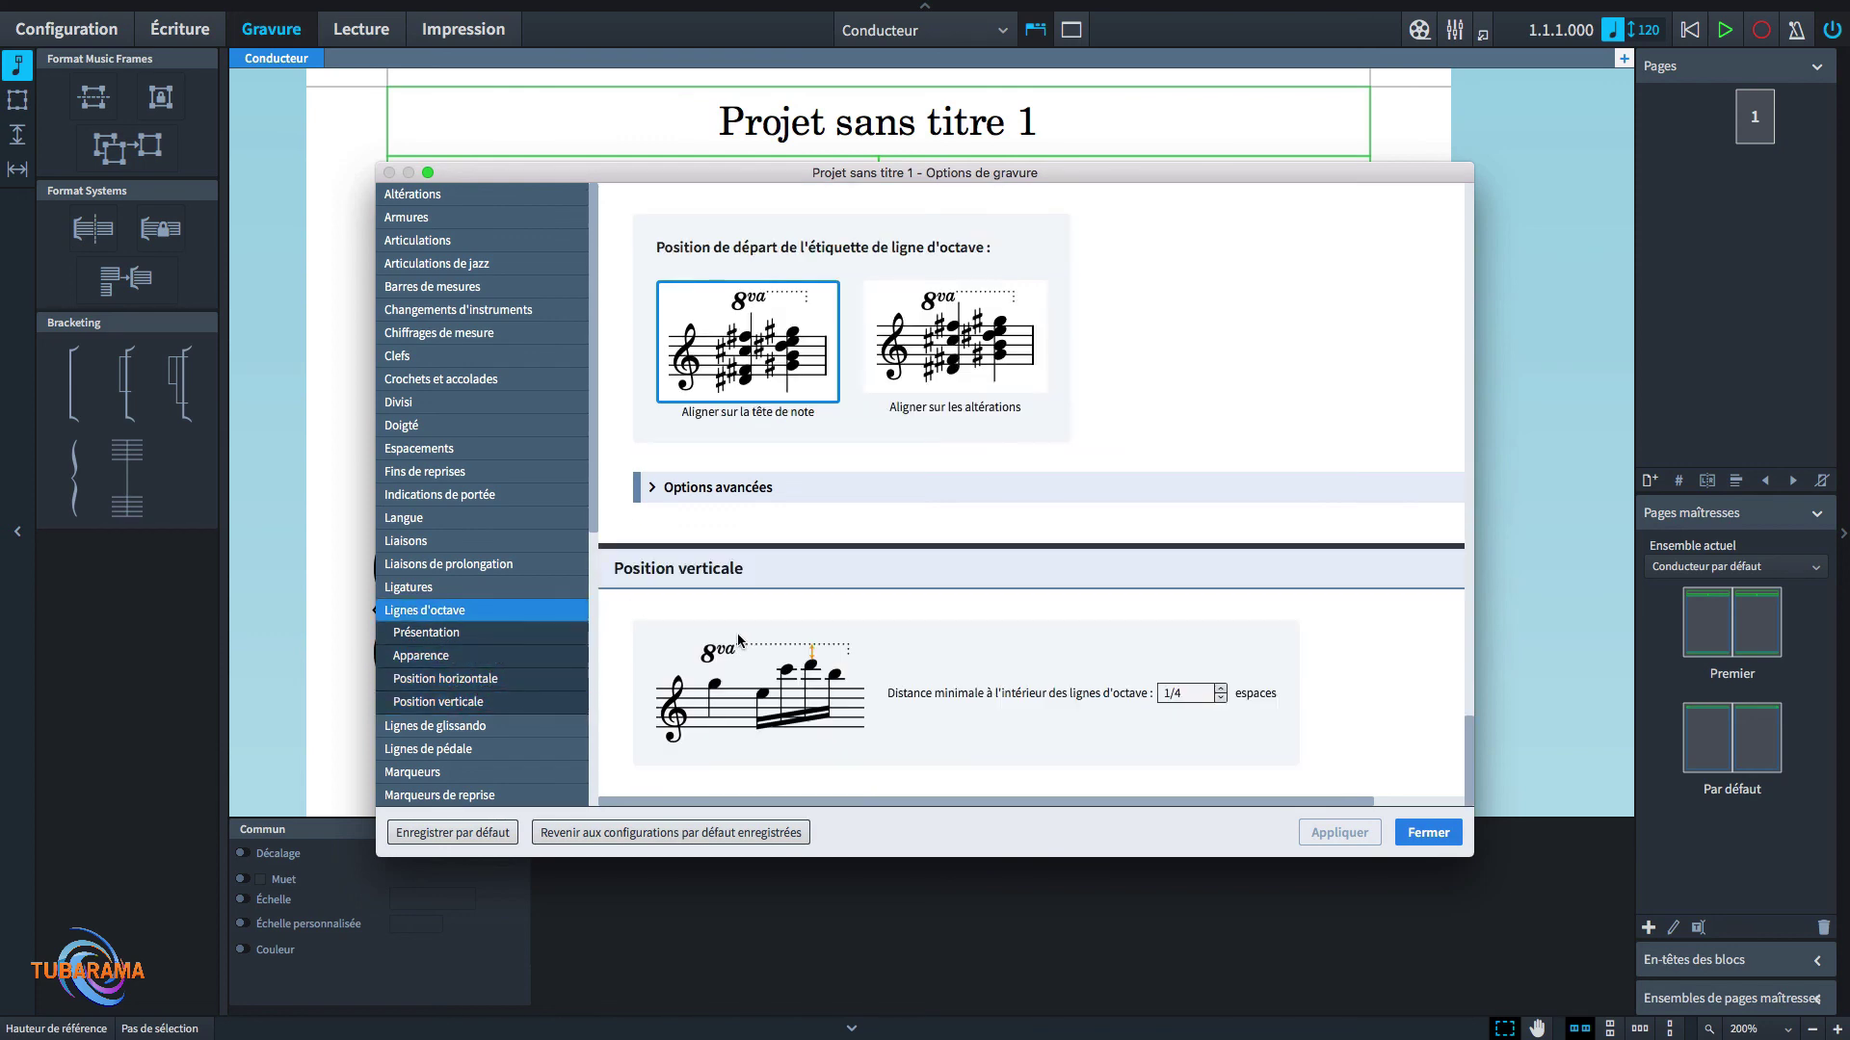
scroll(739, 640, "up", 10)
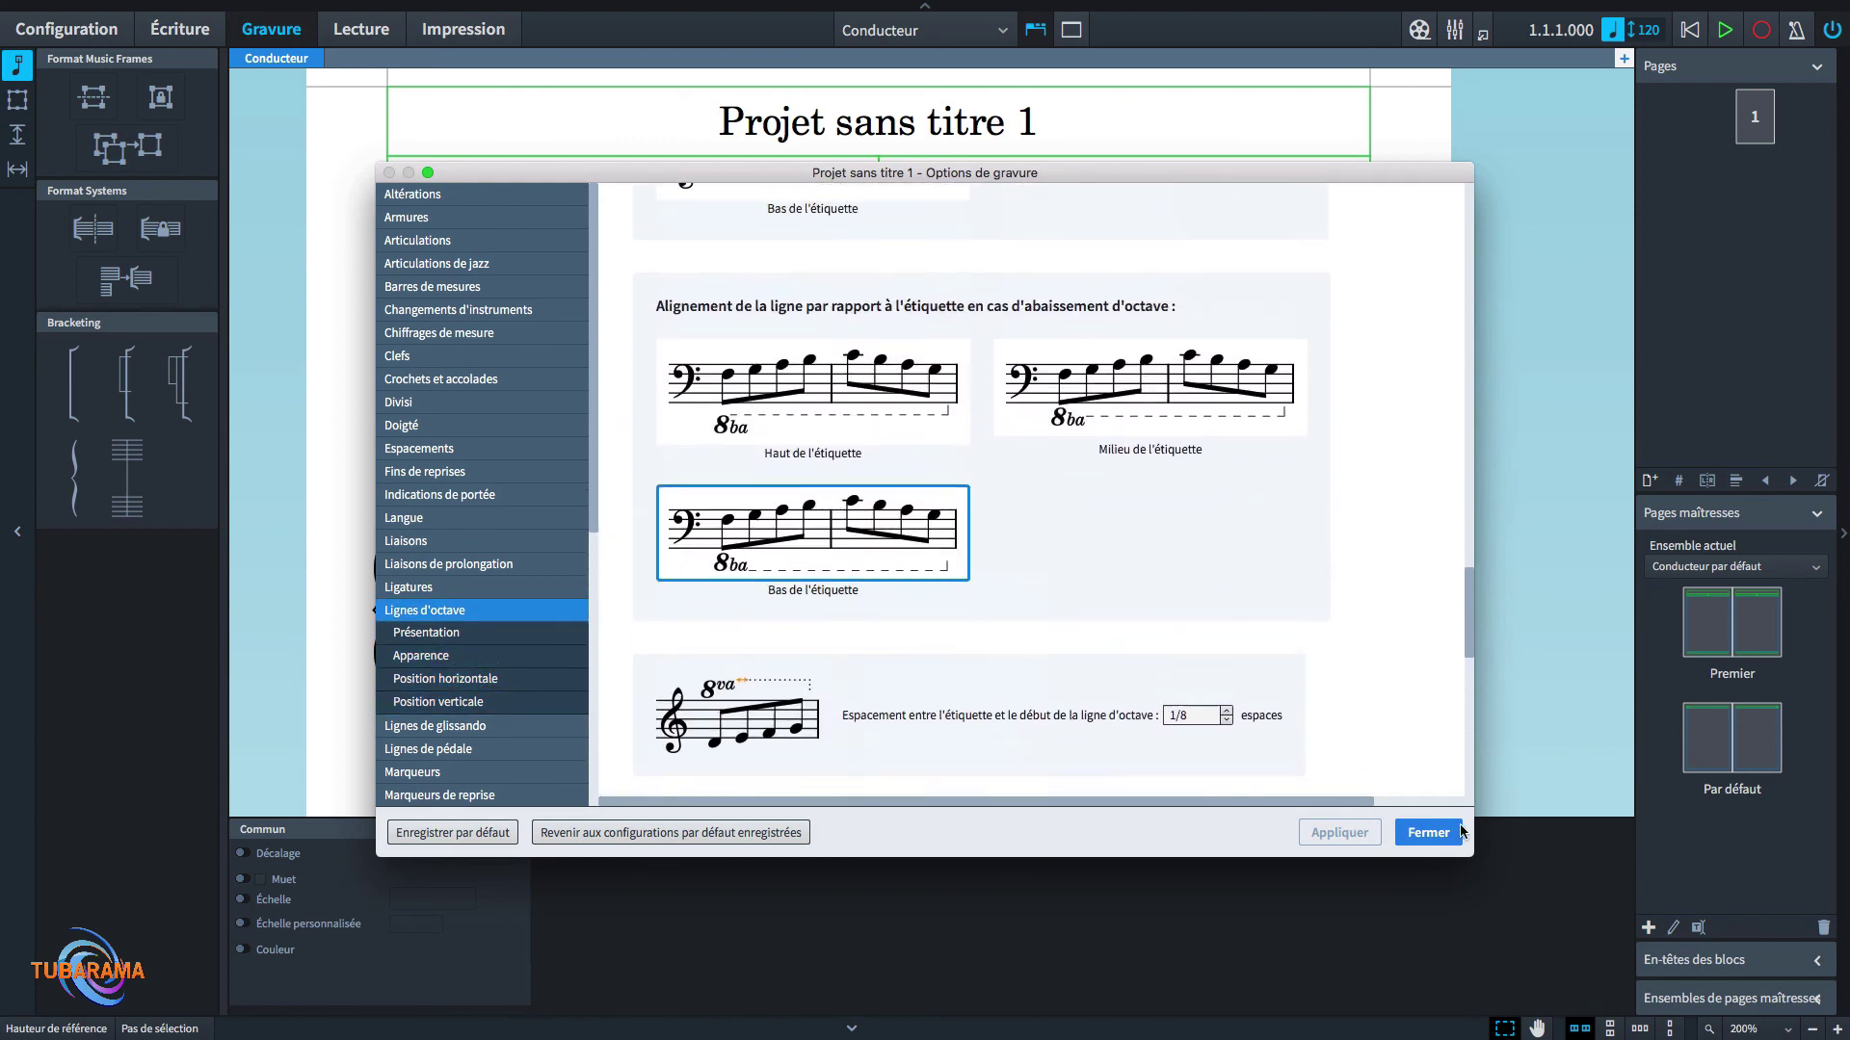
key("Escape")
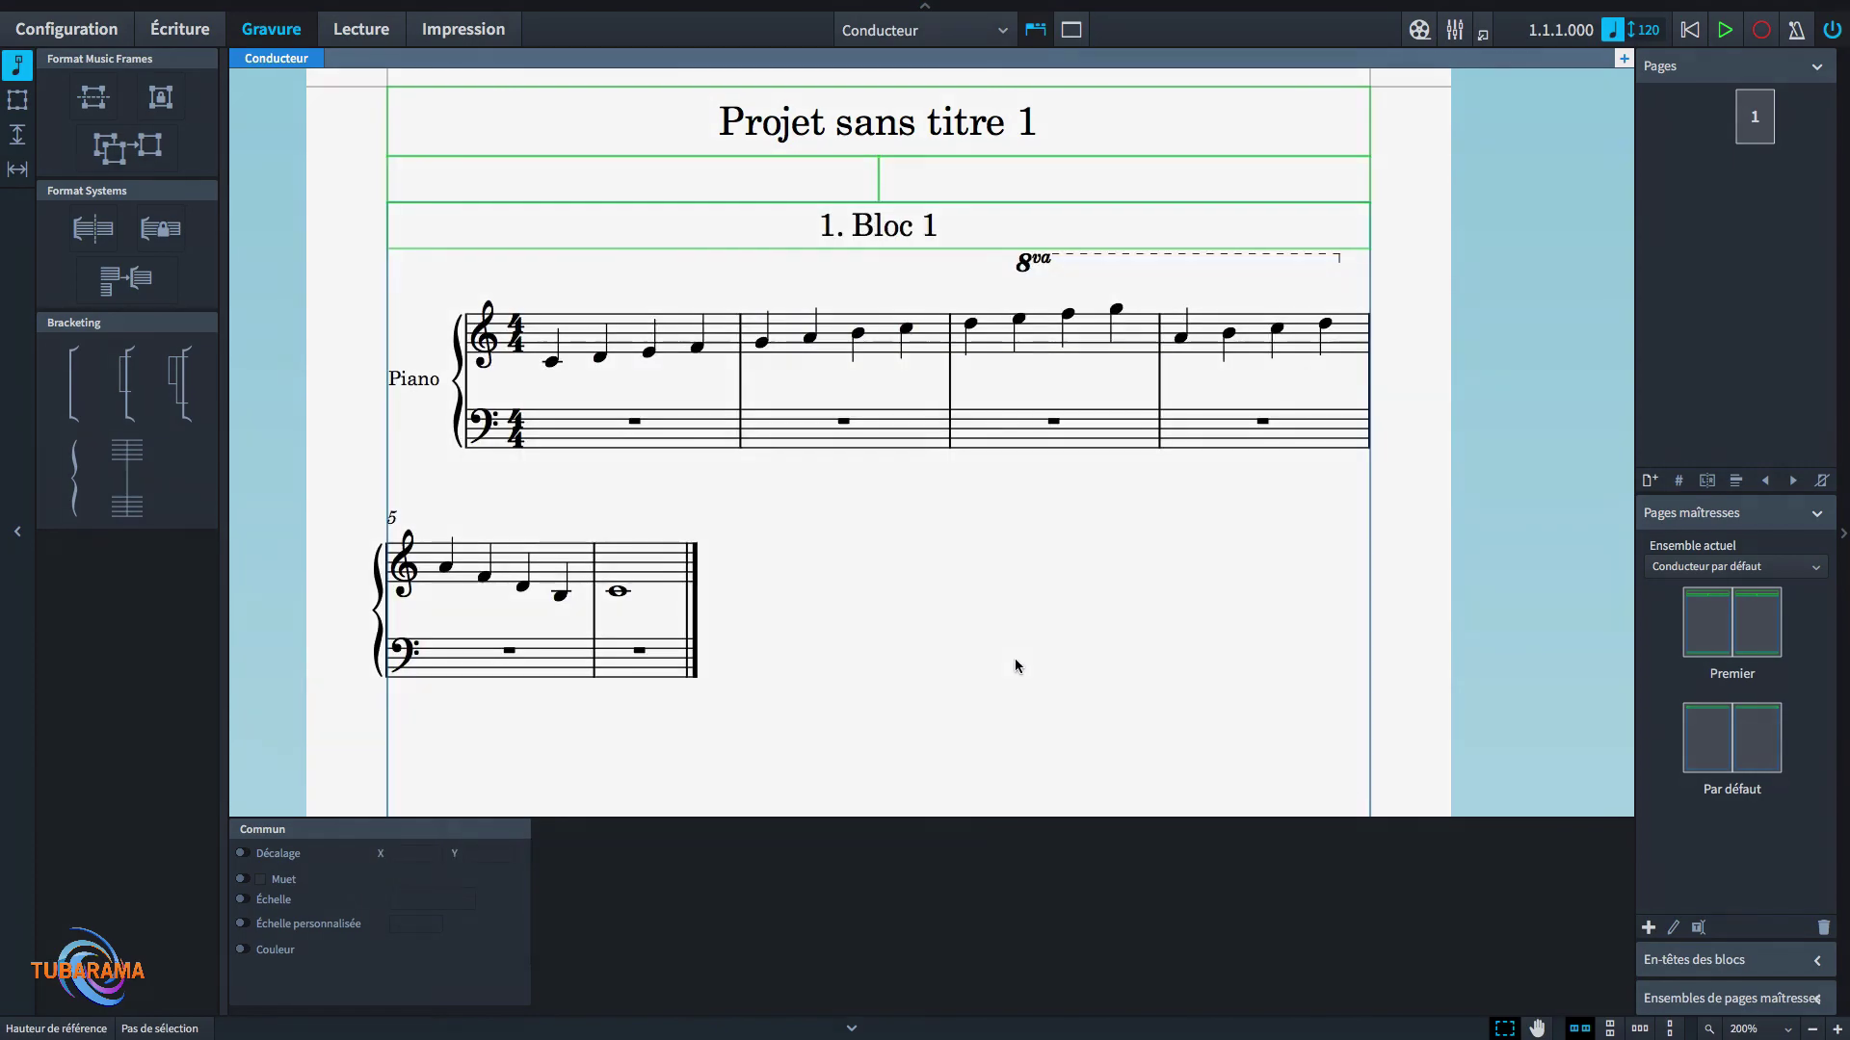